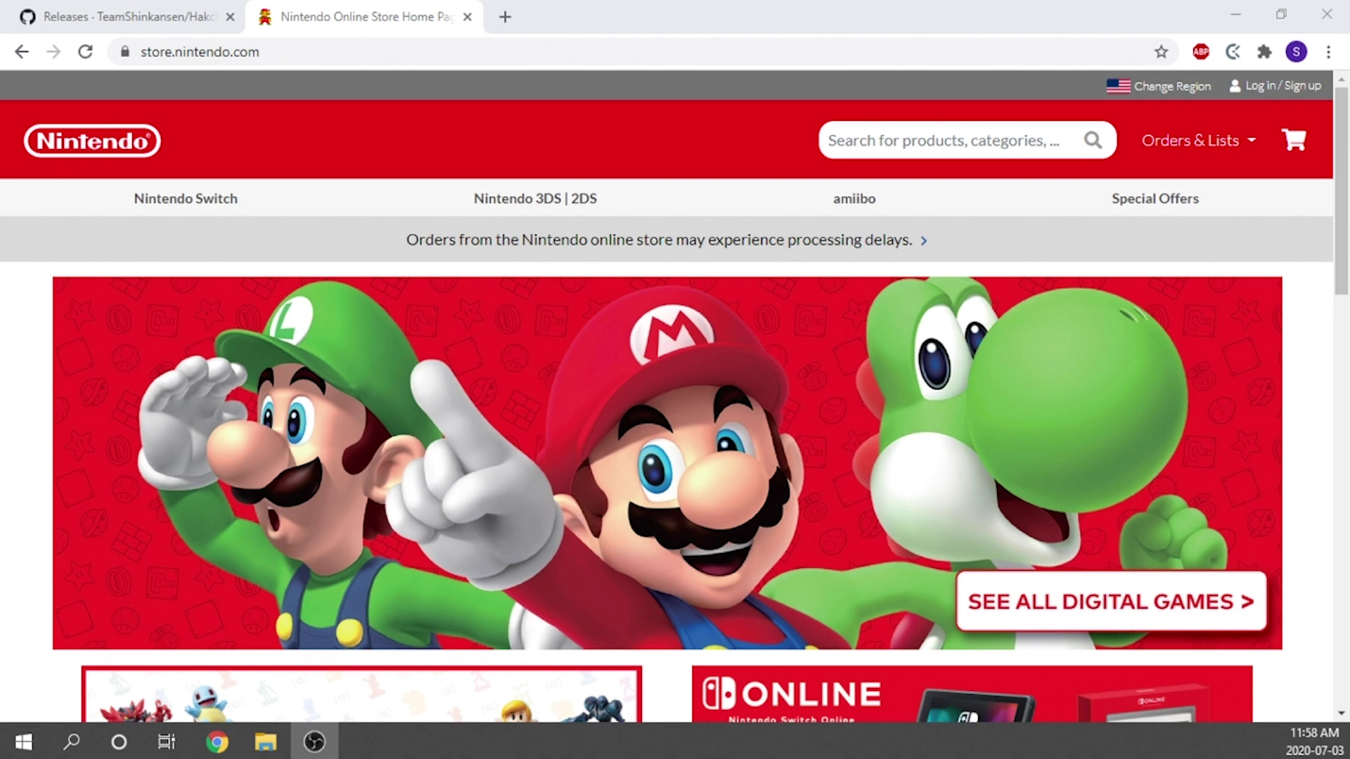
Search the Nintendo store for 'classic', view the refurbished Super NES Classic Edition, then close the tab
{"action": "left_click", "coordinate": [889, 134]}
{"action": "type", "text": "classic"}
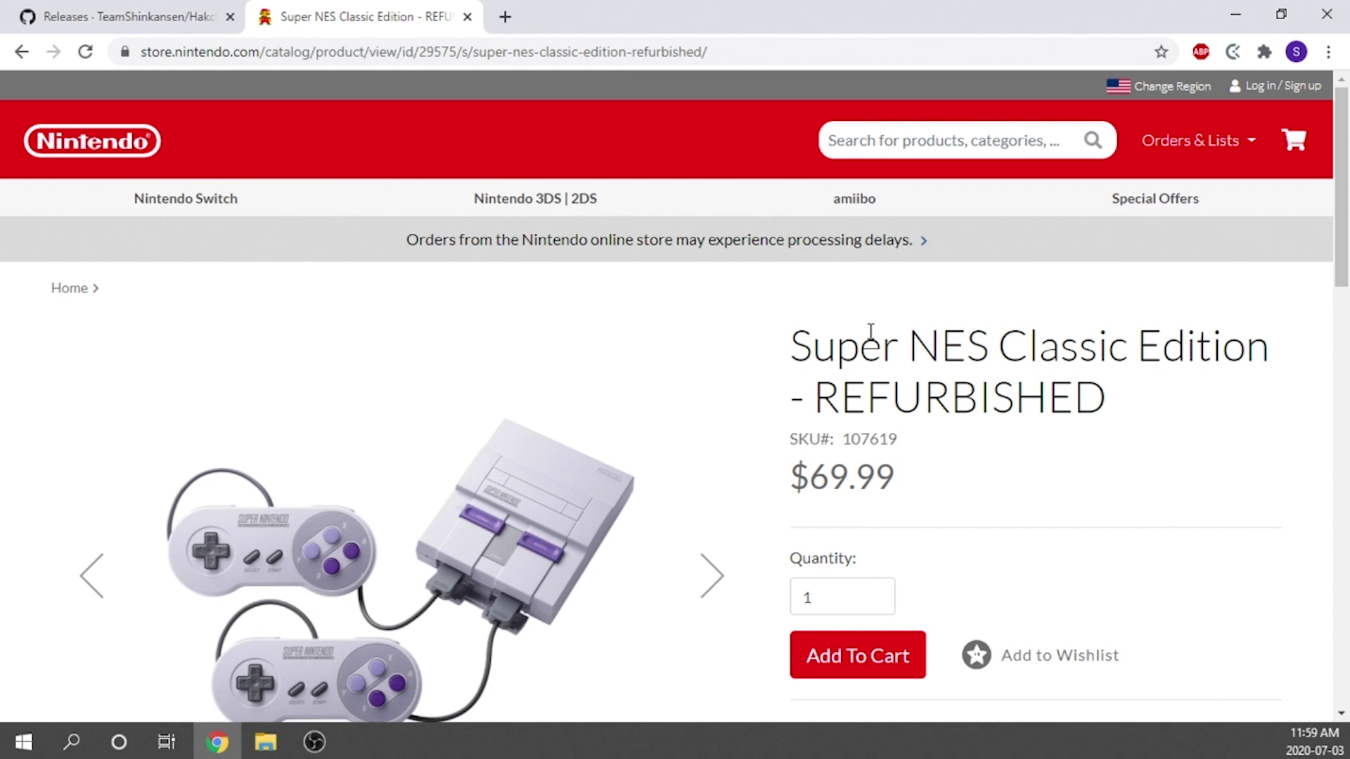
{"action": "scroll", "coordinate": [868, 314], "scroll_direction": "down", "scroll_amount": 3}
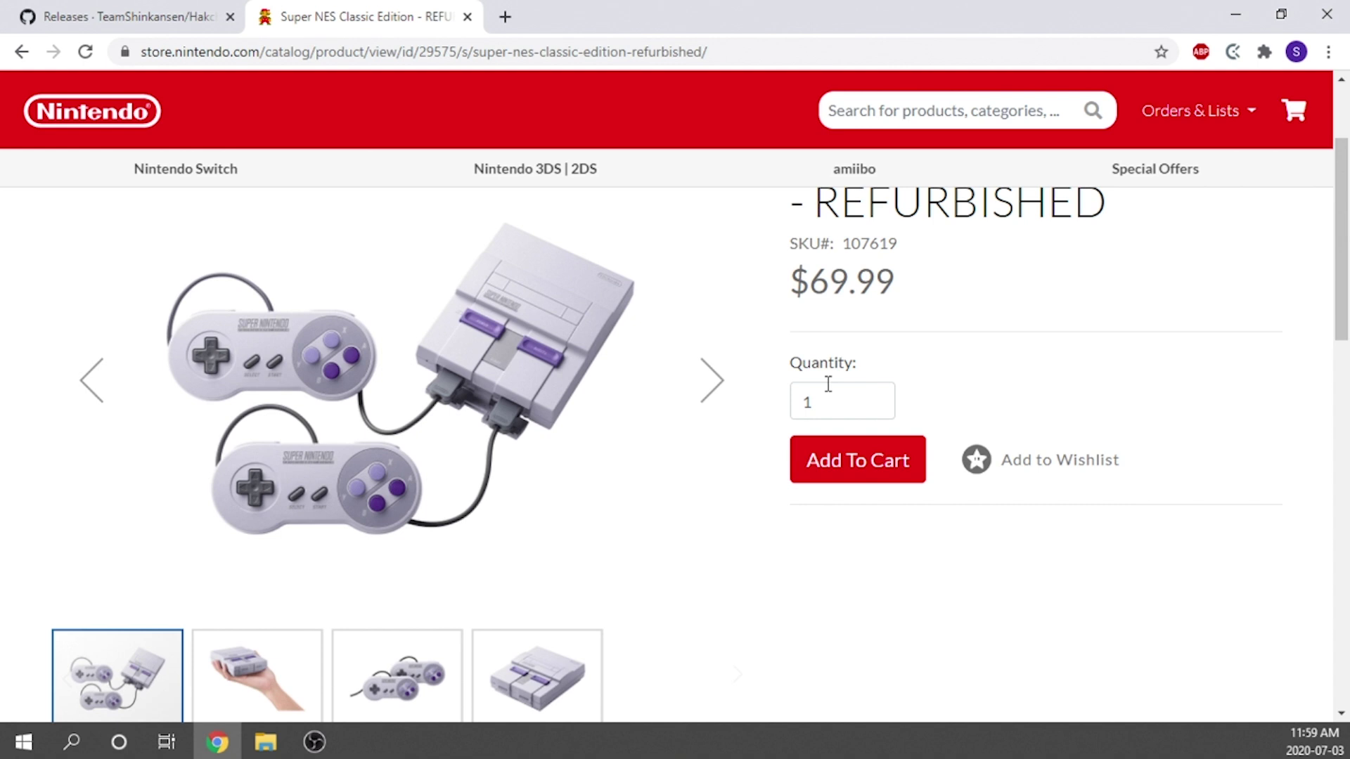
{"action": "left_click", "coordinate": [467, 17]}
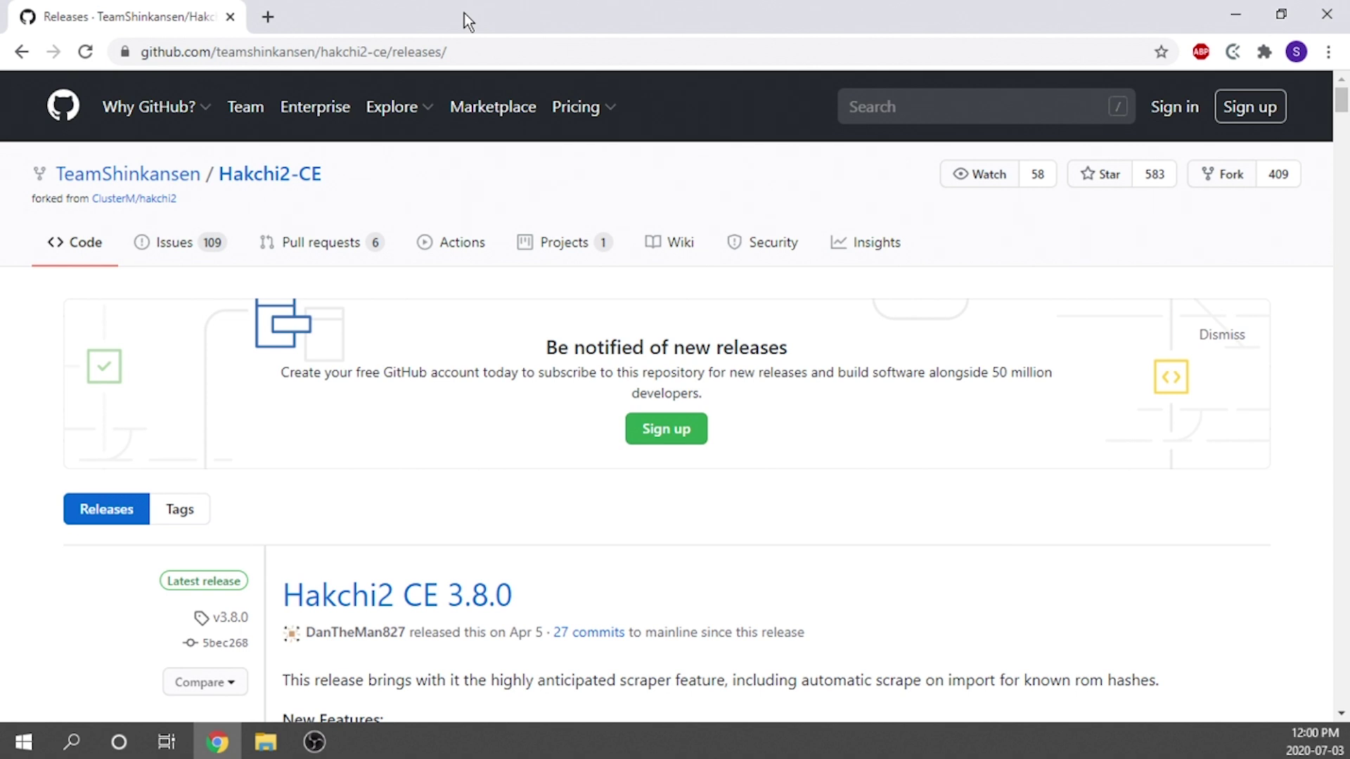
Scroll to the Hakchi2 CE 3.8.0 assets and download hakchi2-ce-3.8.0-installer.exe
{"action": "scroll", "coordinate": [495, 450], "scroll_direction": "down", "scroll_amount": 3}
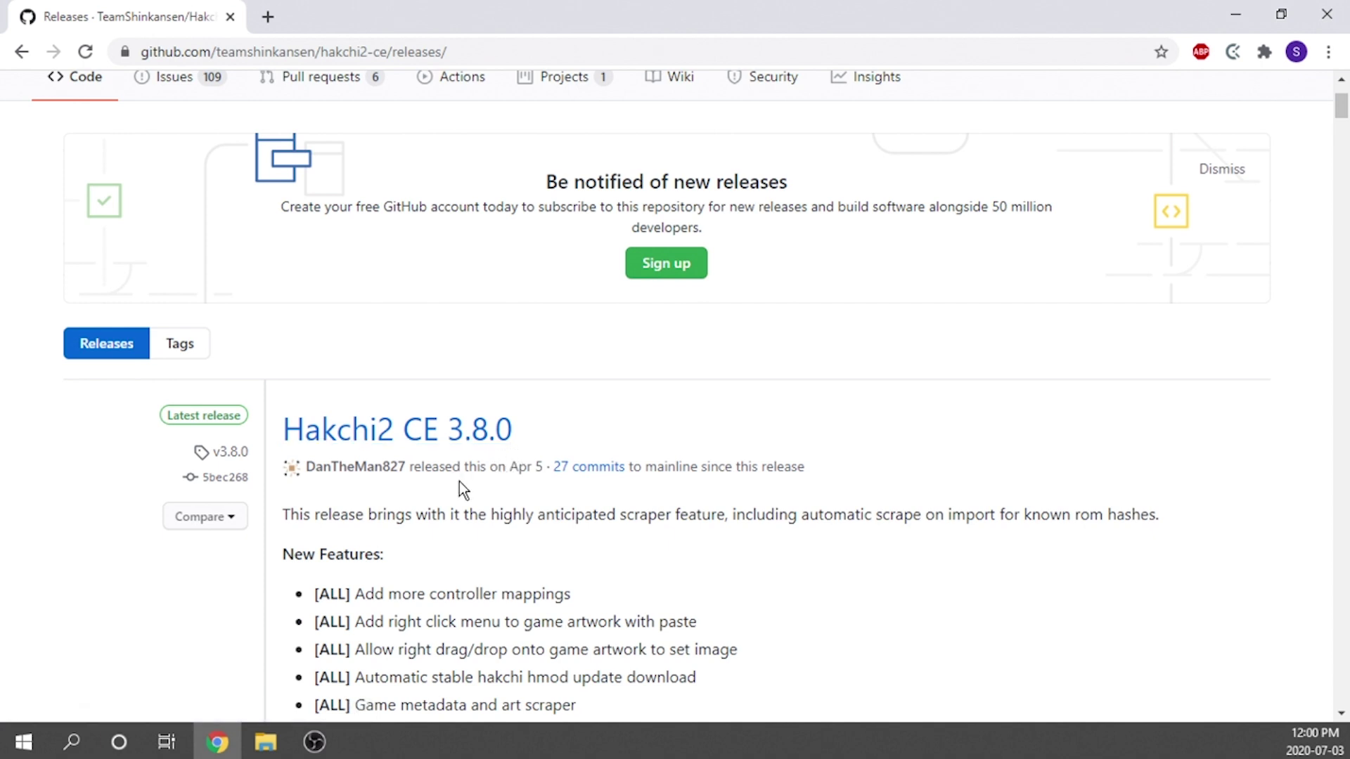
{"action": "scroll", "coordinate": [459, 492], "scroll_direction": "down", "scroll_amount": 15}
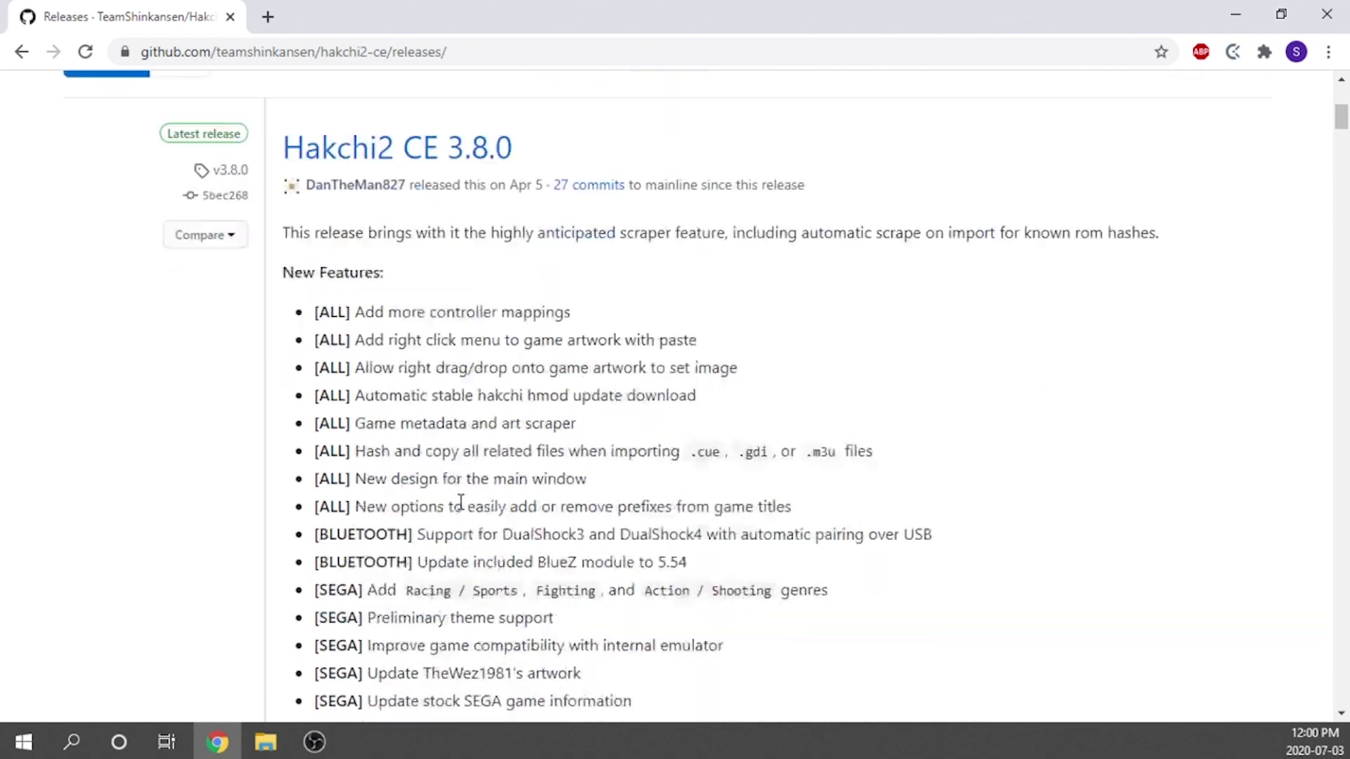
{"action": "scroll", "coordinate": [458, 502], "scroll_direction": "down", "scroll_amount": 8}
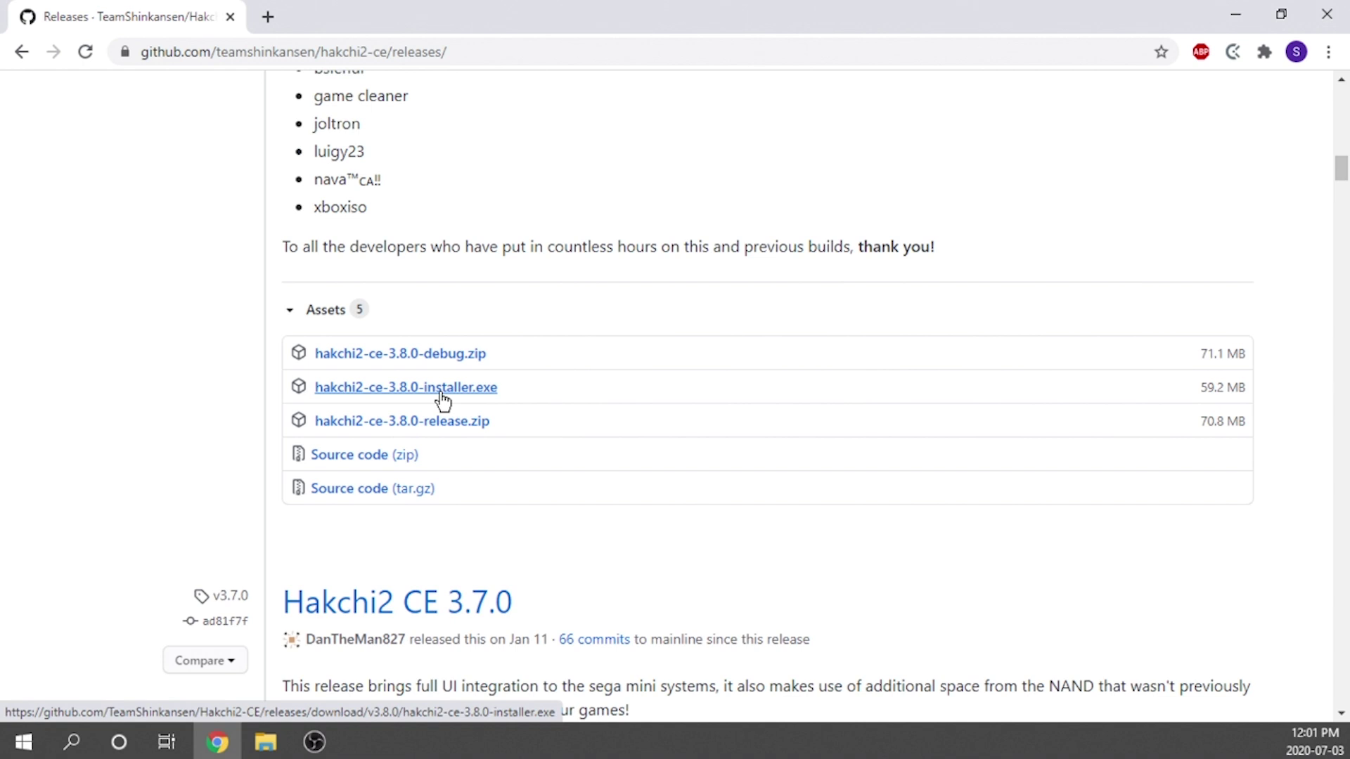
{"action": "left_click", "coordinate": [442, 400]}
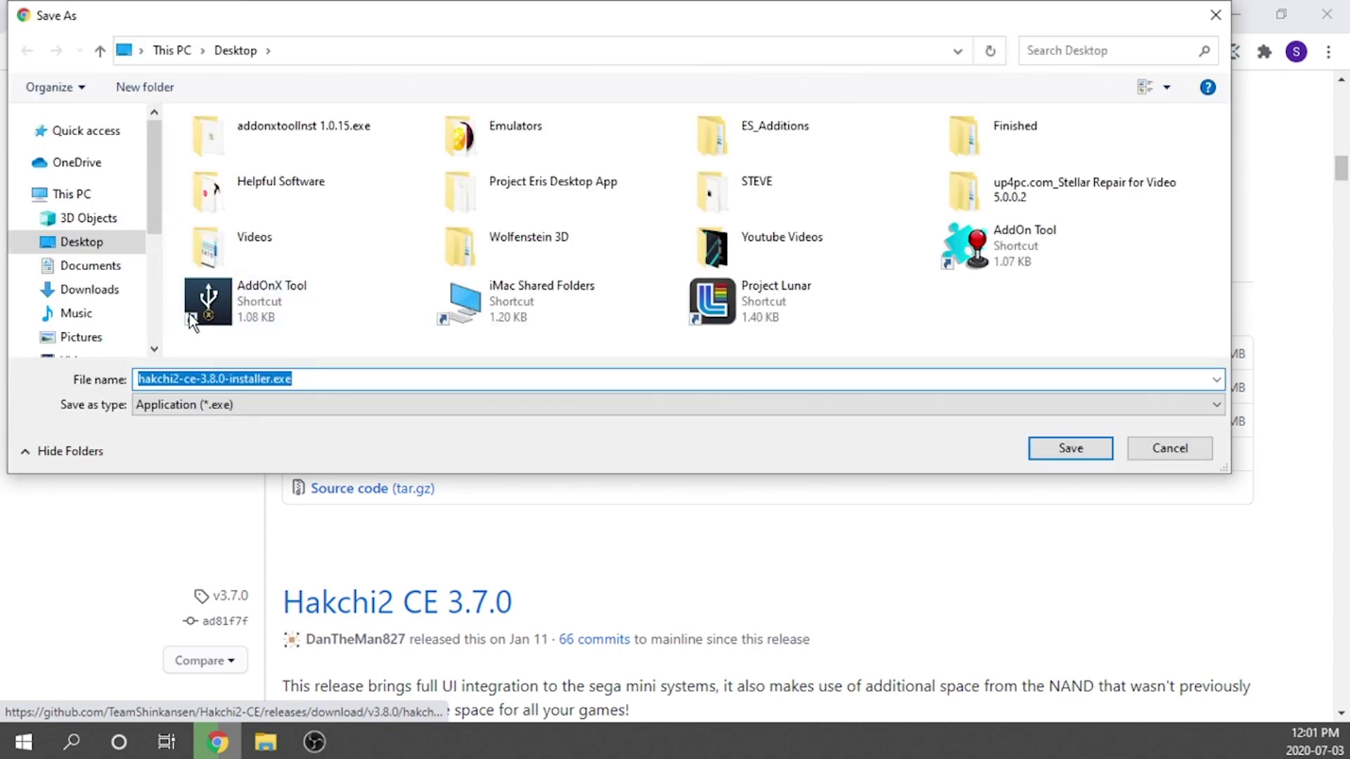
Save the hakchi2-ce-3.8.0 installer to the desktop and run it
{"action": "left_click", "coordinate": [1071, 448]}
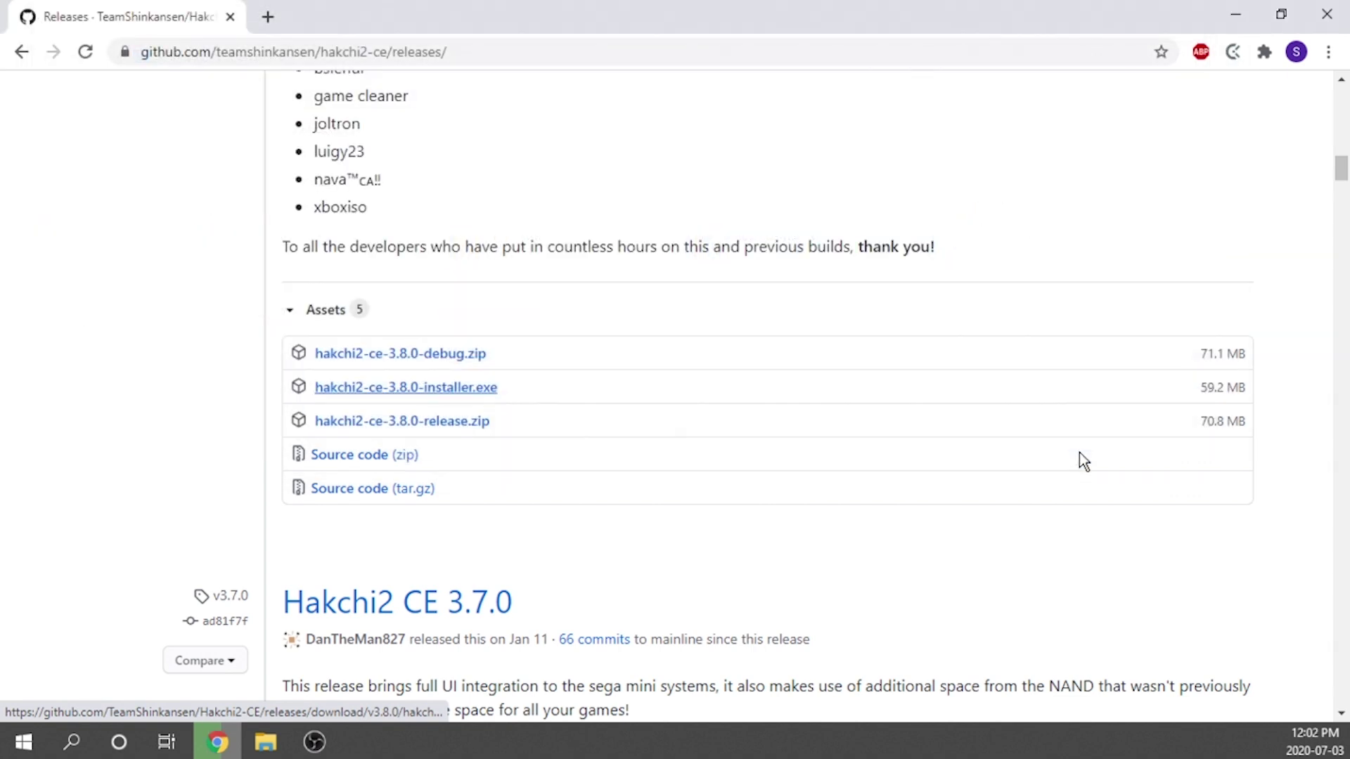
{"action": "left_click", "coordinate": [1237, 17]}
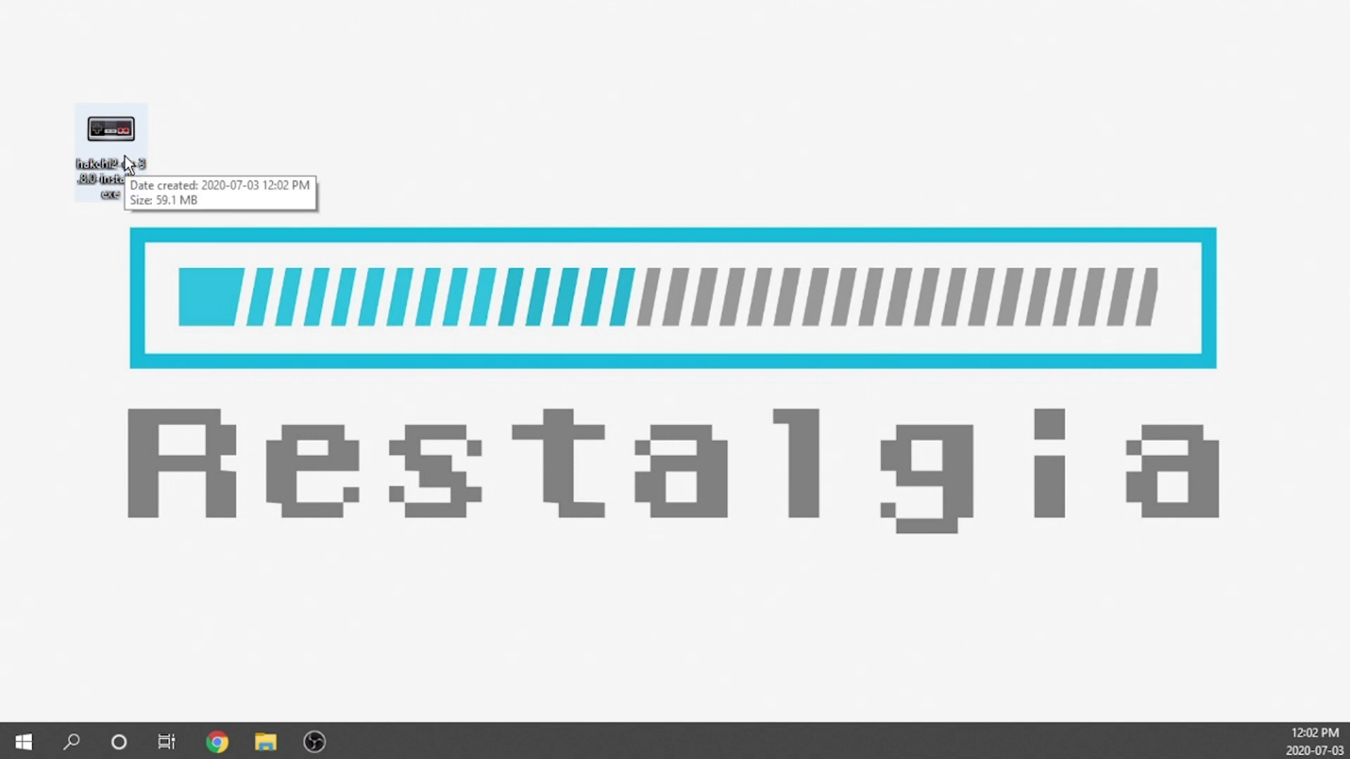
{"action": "left_click", "coordinate": [124, 154]}
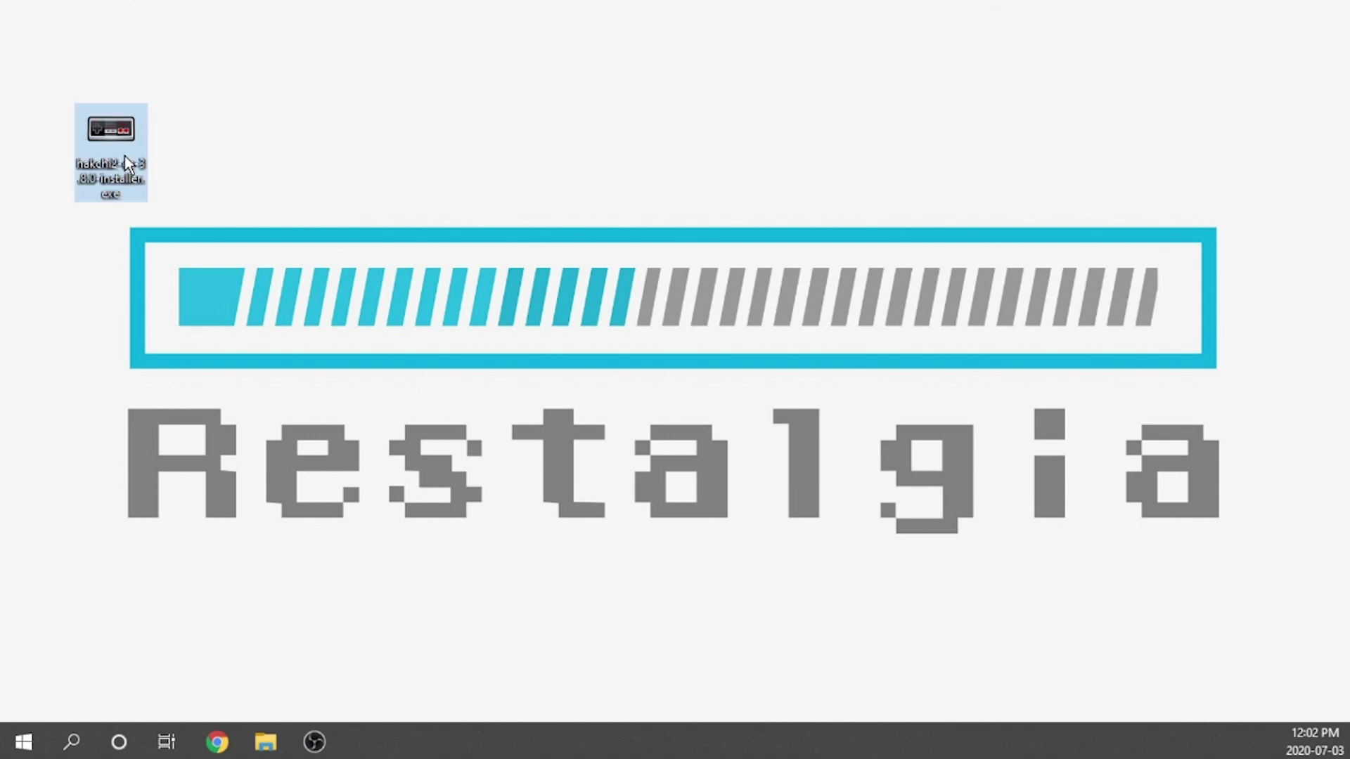
{"action": "double_click", "coordinate": [124, 154]}
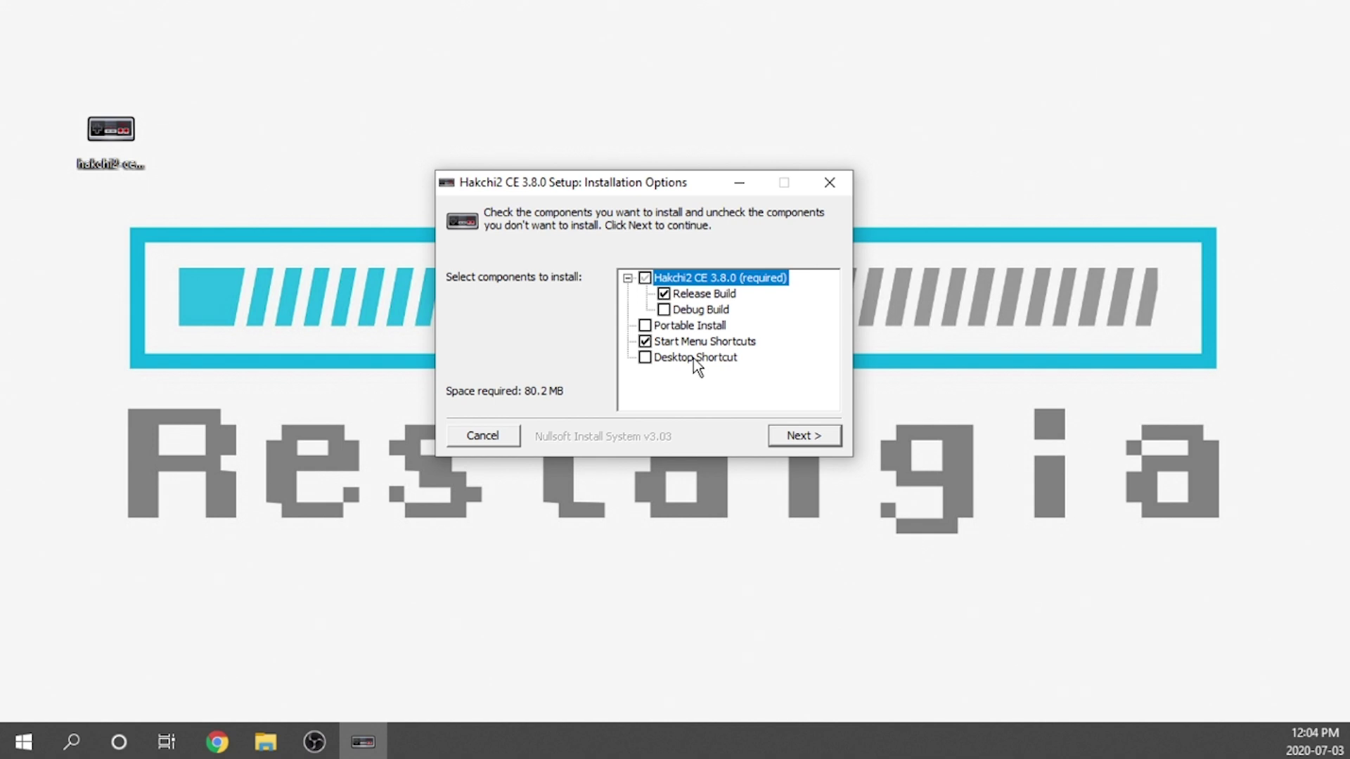
Install Hakchi2 CE into the default folder with a desktop shortcut
{"action": "left_click", "coordinate": [658, 359]}
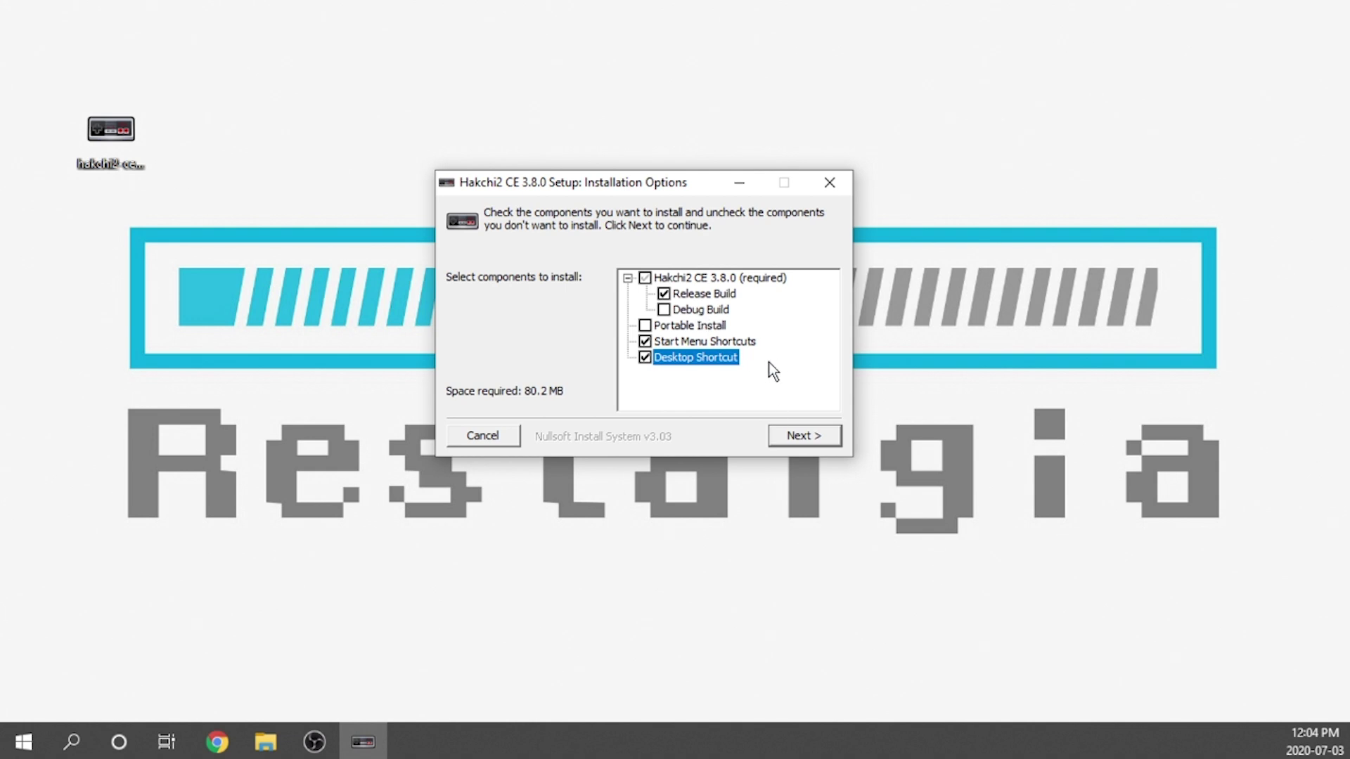
{"action": "left_click", "coordinate": [804, 435]}
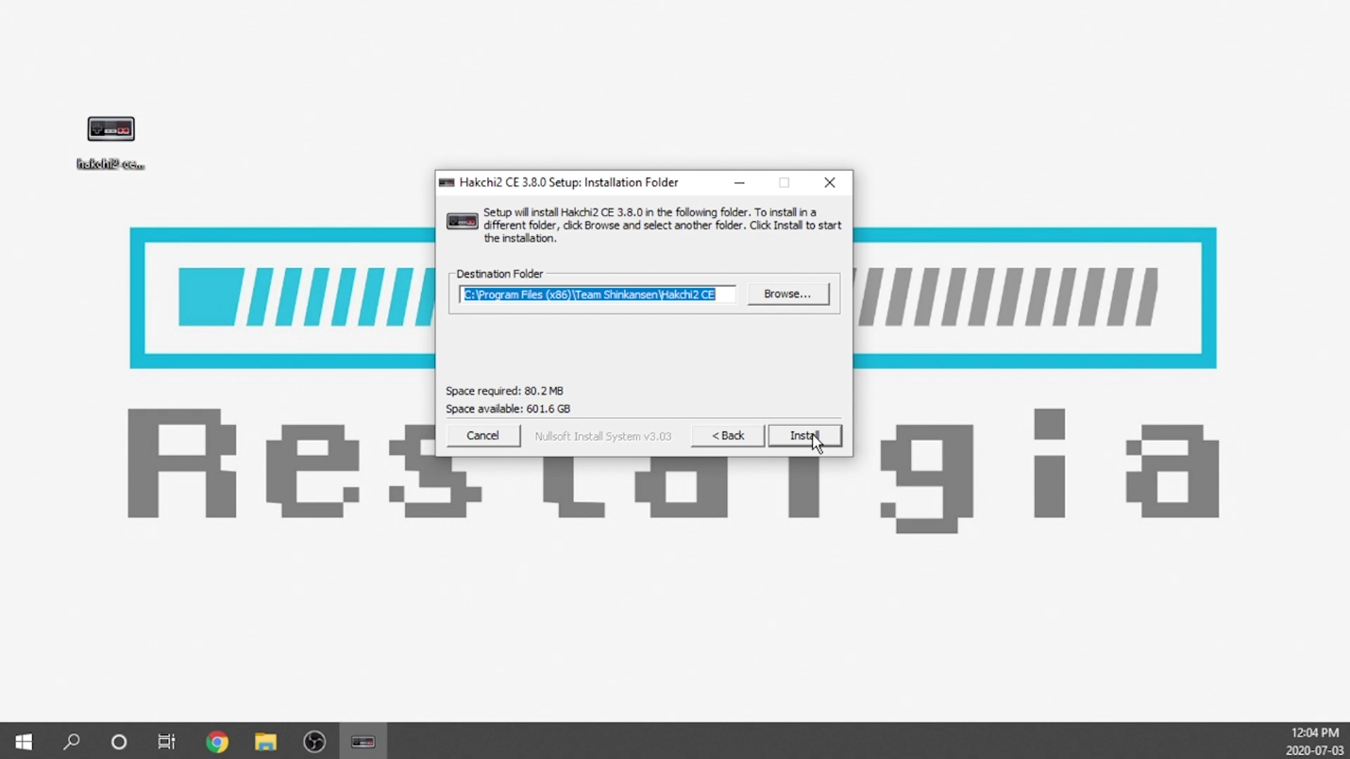
{"action": "left_click", "coordinate": [812, 440]}
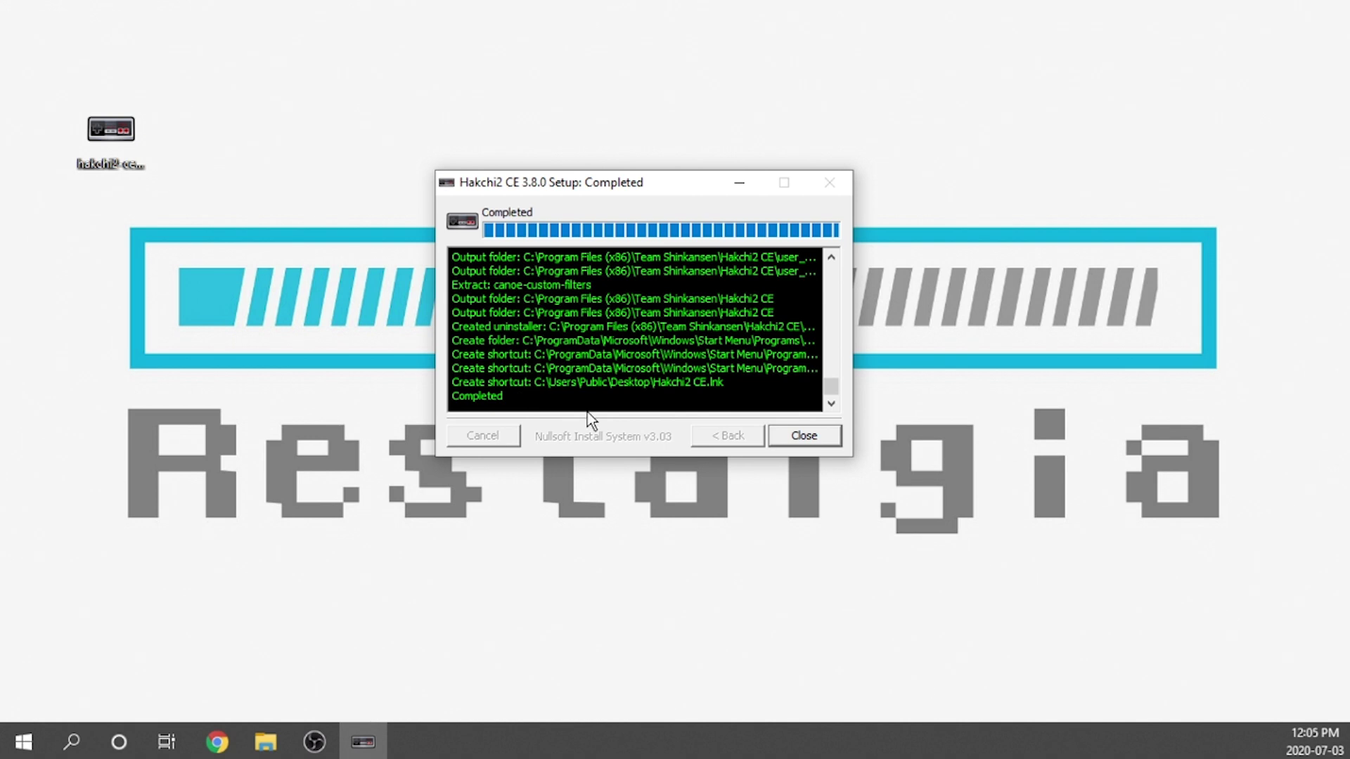
Close setup, move the Hakchi2 CE shortcut to the desktop top, remove the installer, and launch hakchi CE
{"action": "left_click", "coordinate": [825, 437]}
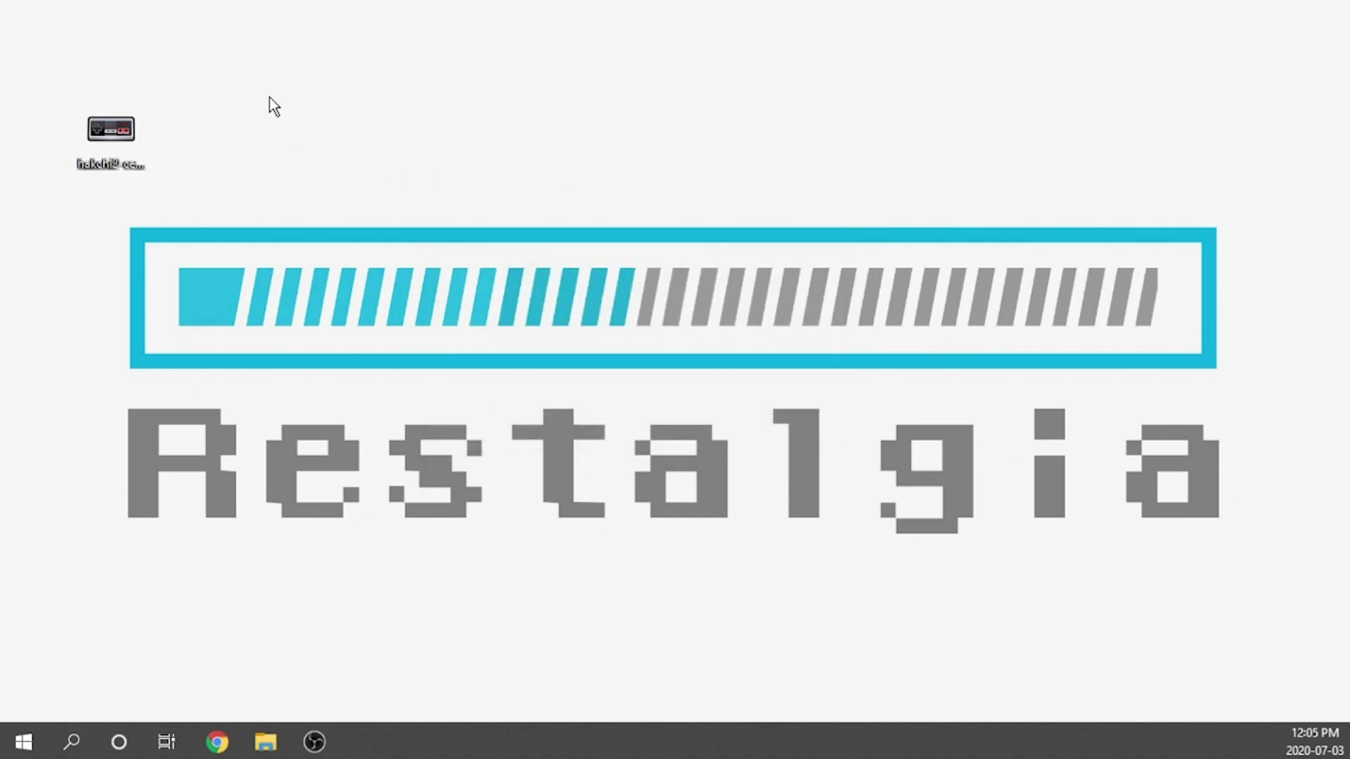
{"action": "double_click", "coordinate": [111, 137]}
{"action": "left_click_drag", "start_coordinate": [100, 341], "coordinate": [302, 132]}
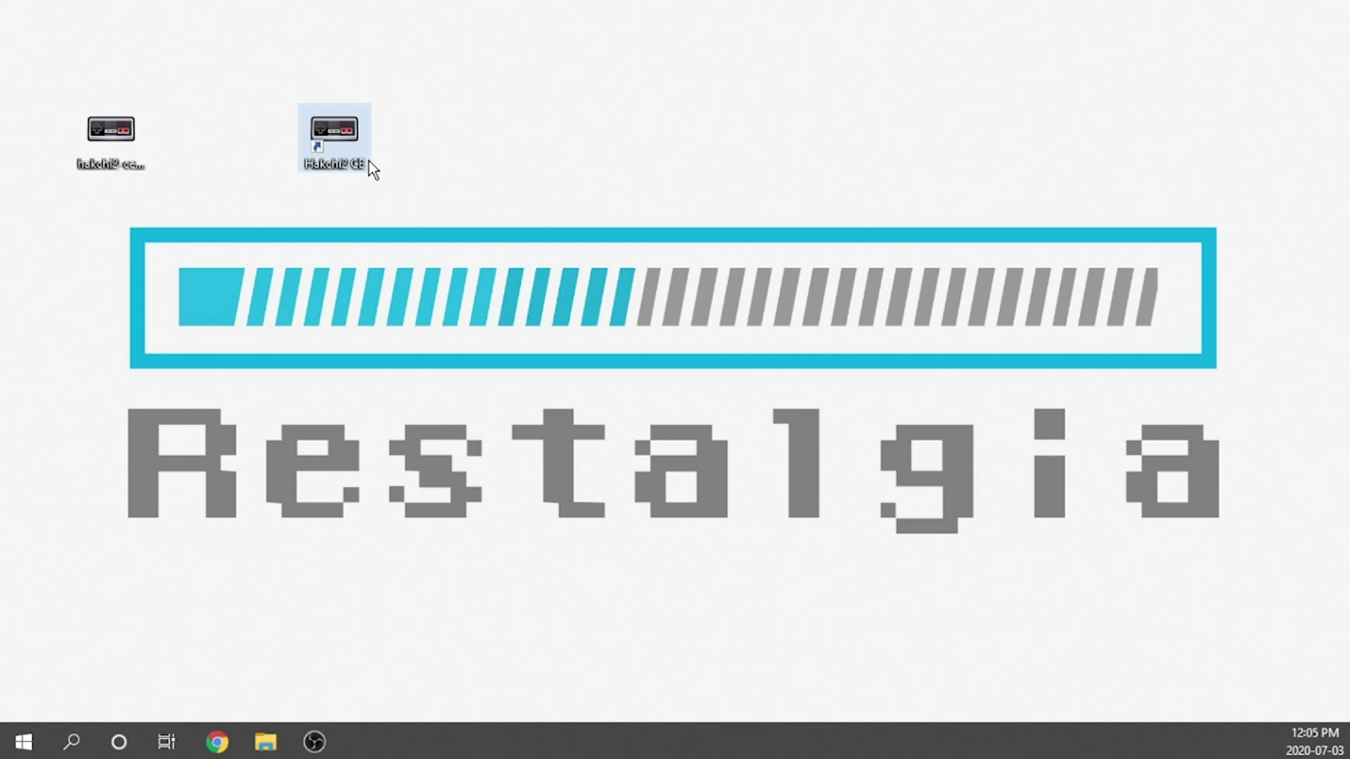
{"action": "left_click", "coordinate": [107, 140]}
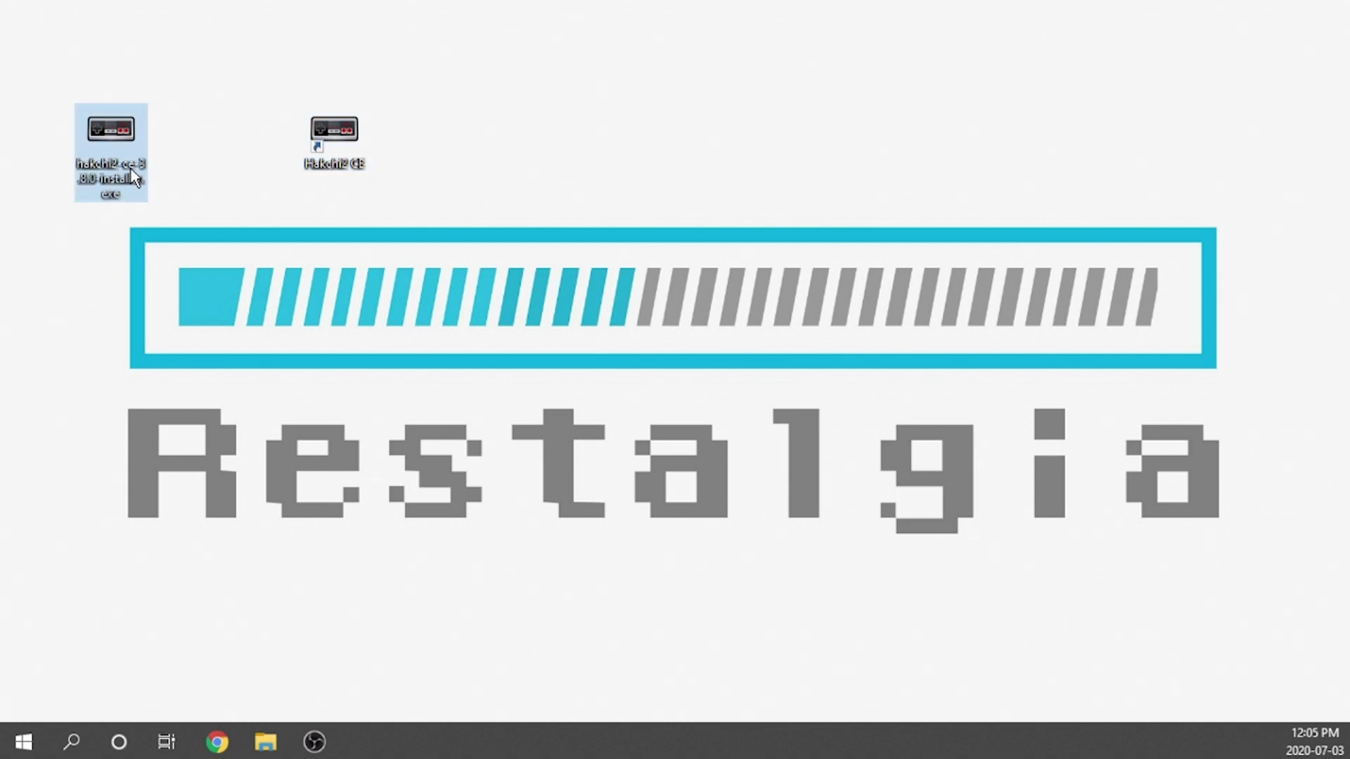
{"action": "double_click", "coordinate": [105, 126]}
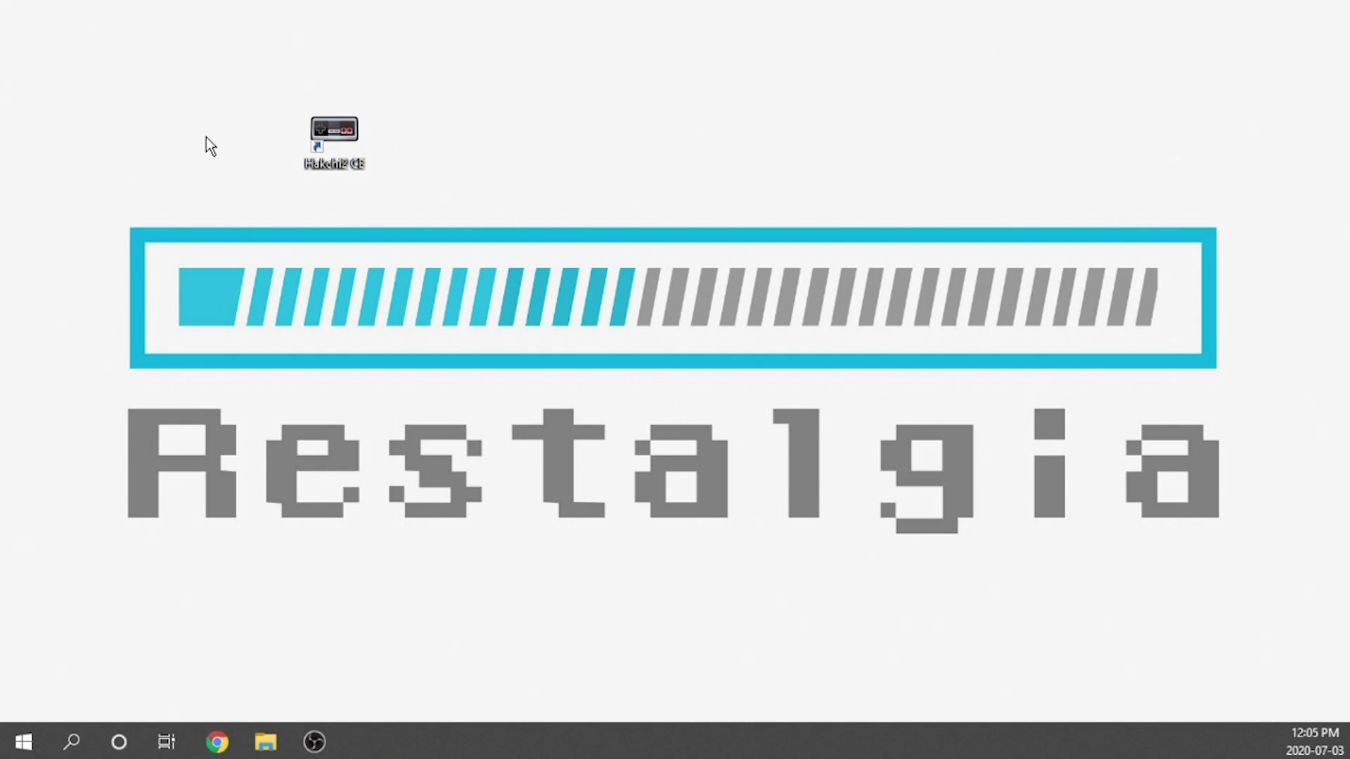
{"action": "double_click", "coordinate": [335, 144]}
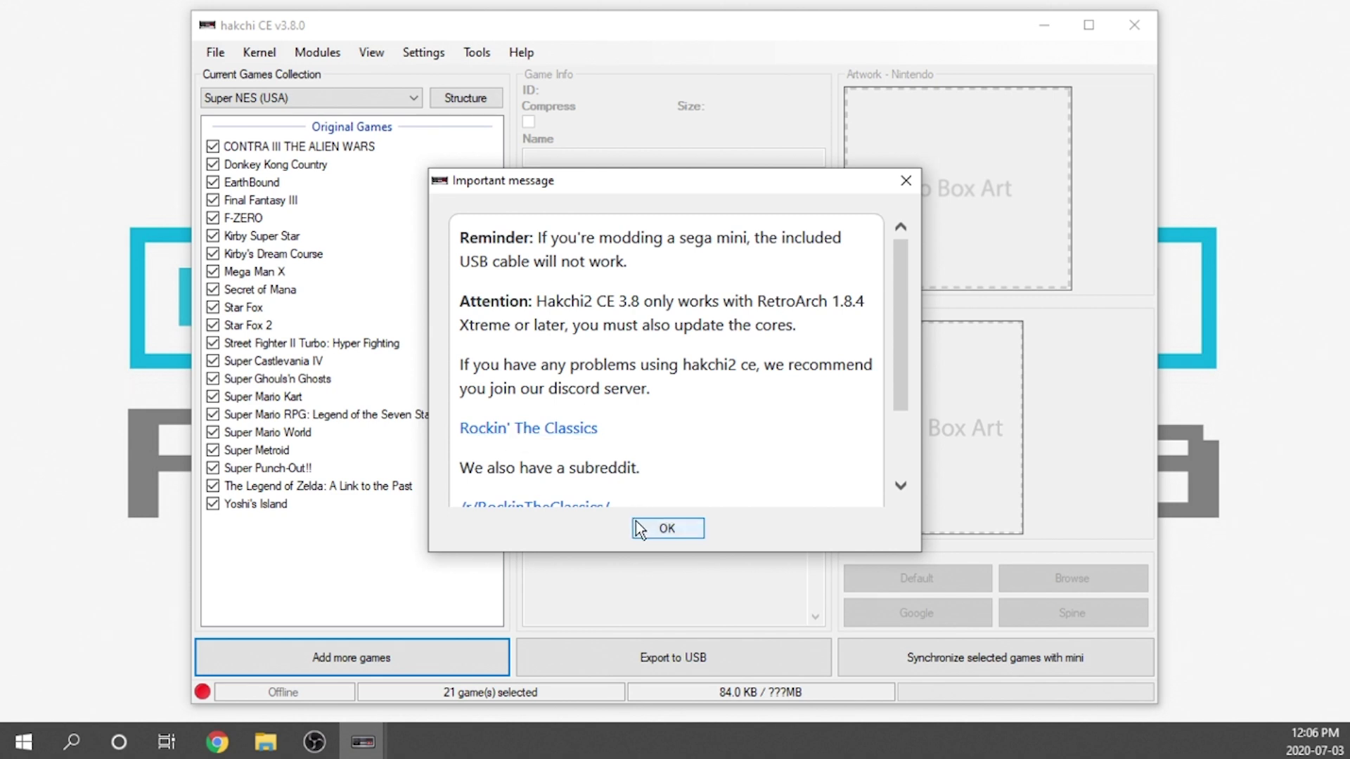
Dismiss the Important message to reveal the Super NES (USA) collection with 21 games selected
{"action": "left_click", "coordinate": [657, 529]}
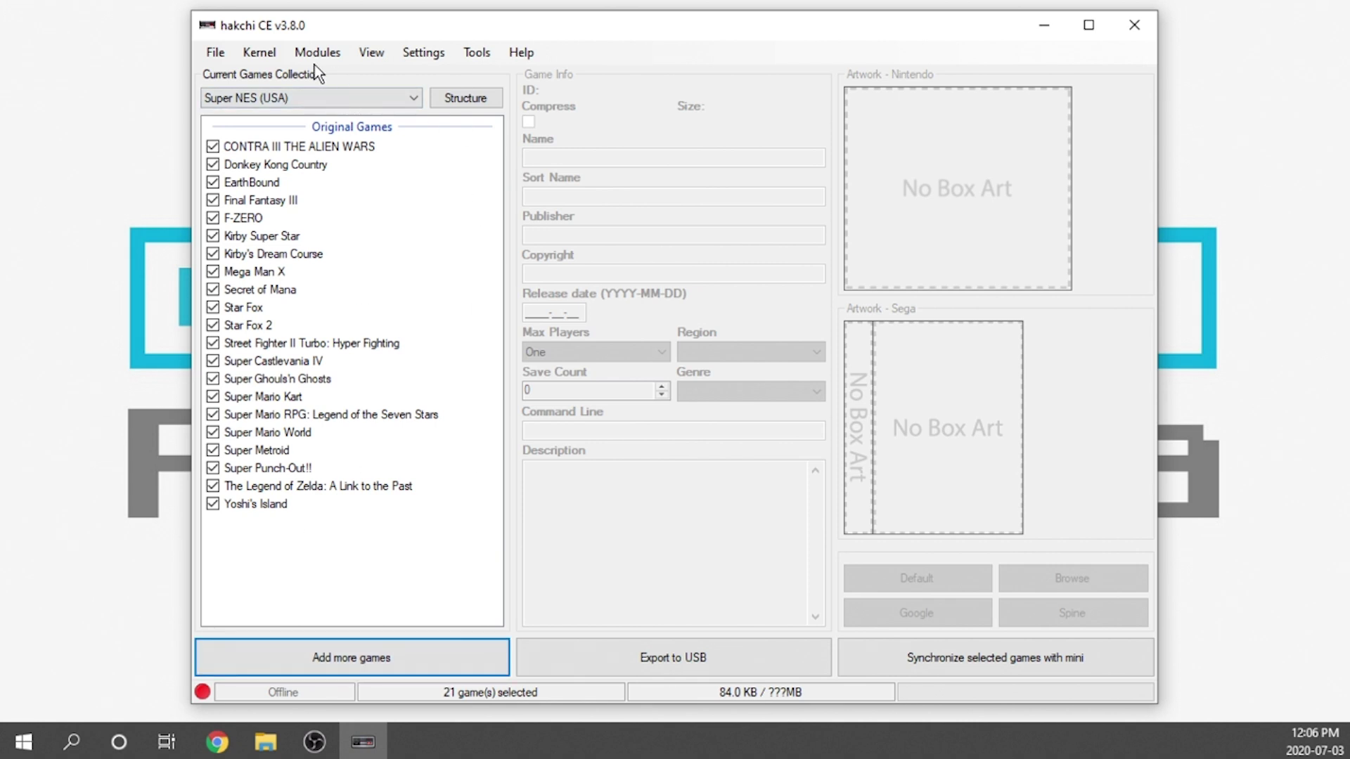
{"action": "left_click", "coordinate": [215, 54]}
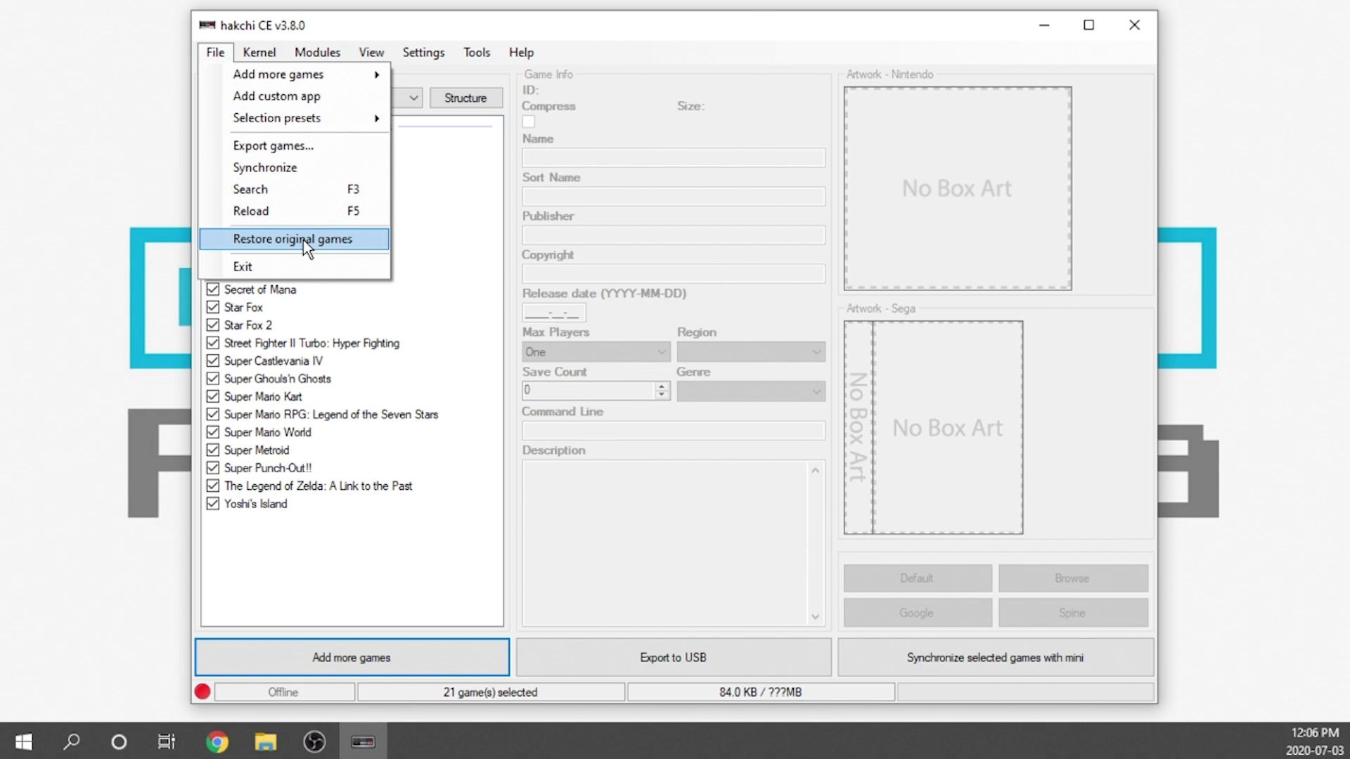
{"action": "left_click", "coordinate": [393, 563]}
{"action": "left_click", "coordinate": [324, 98]}
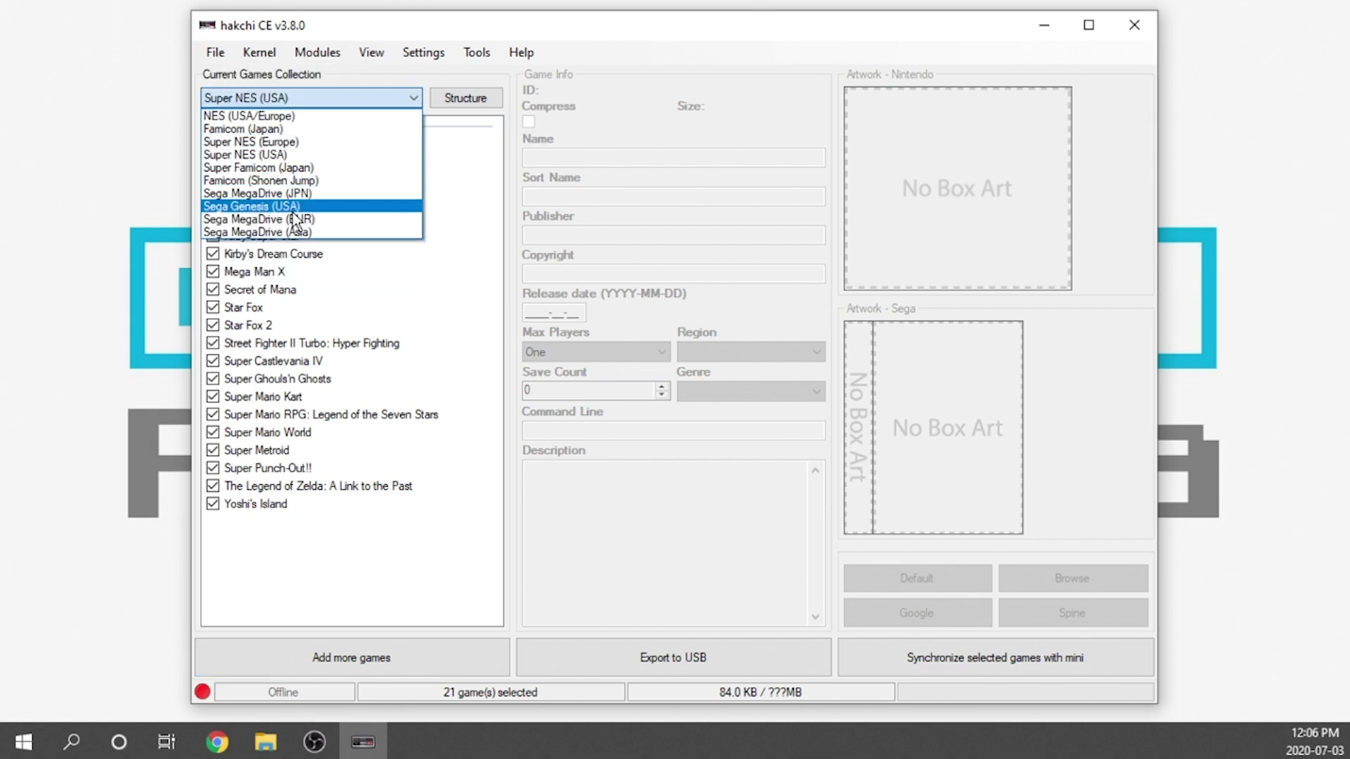
{"action": "left_click", "coordinate": [298, 206]}
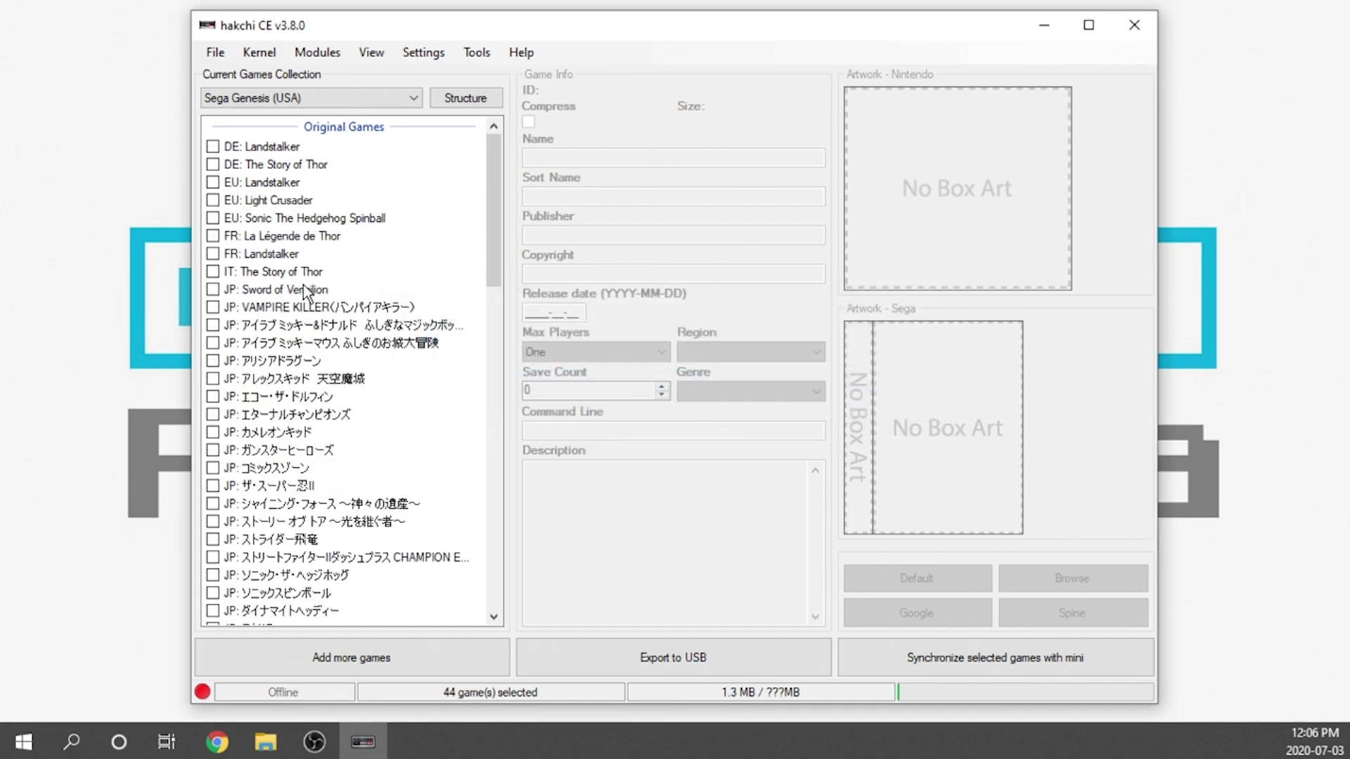
{"action": "scroll", "coordinate": [306, 289], "scroll_direction": "down", "scroll_amount": 20}
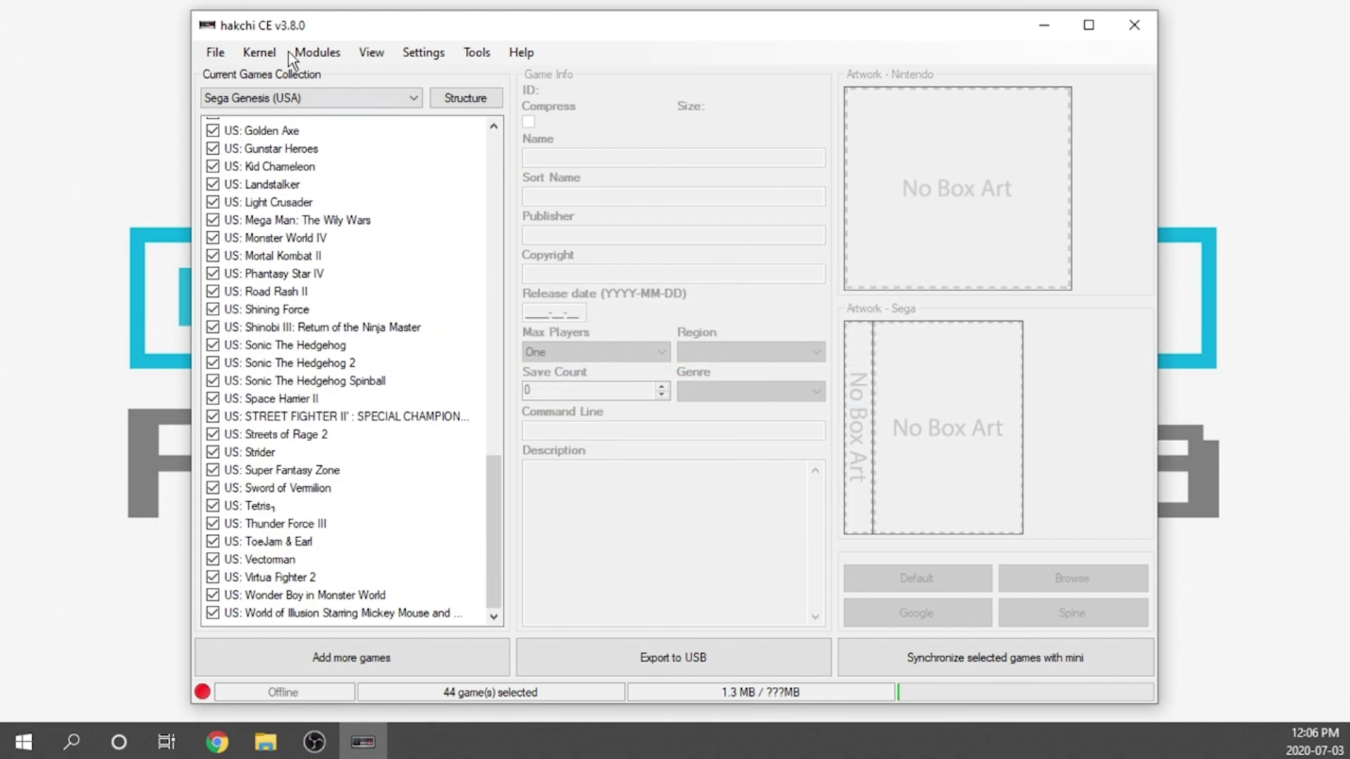
{"action": "left_click", "coordinate": [268, 99]}
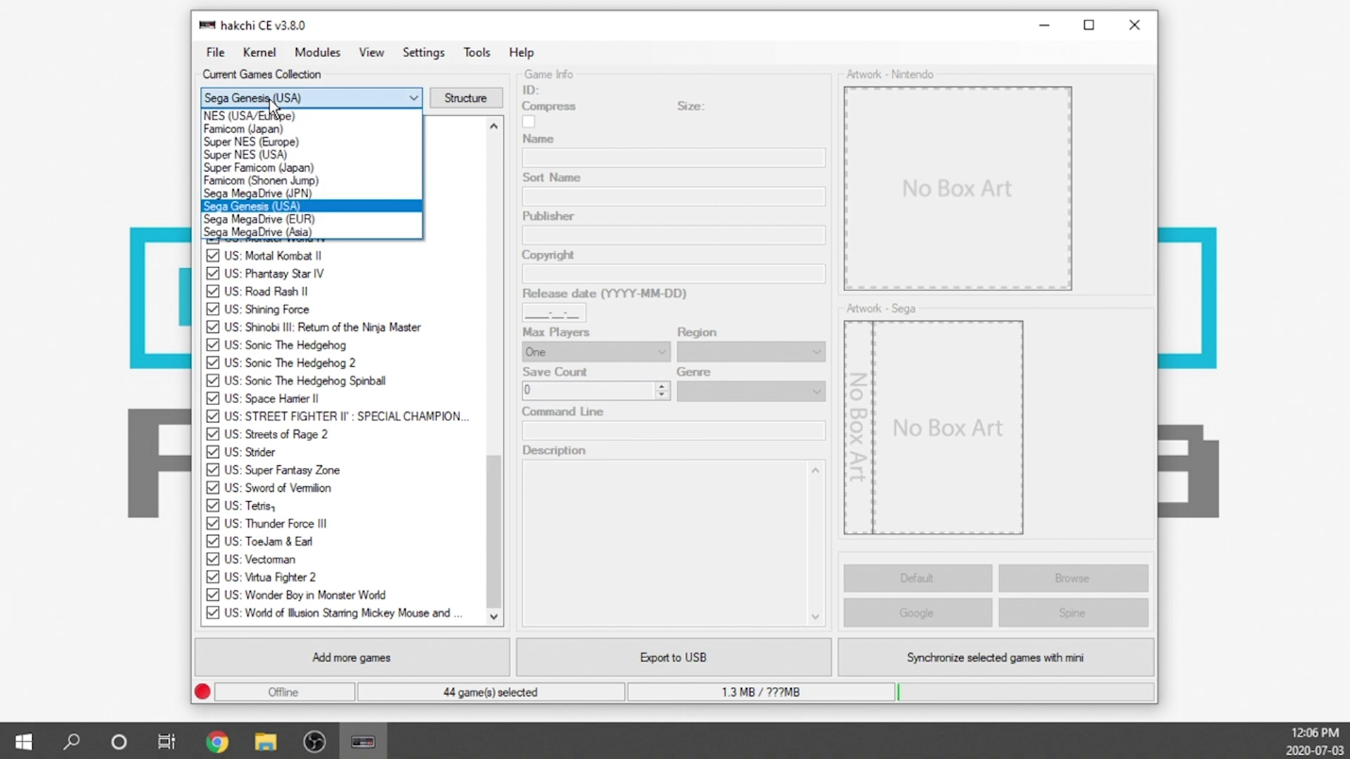
{"action": "left_click", "coordinate": [271, 116]}
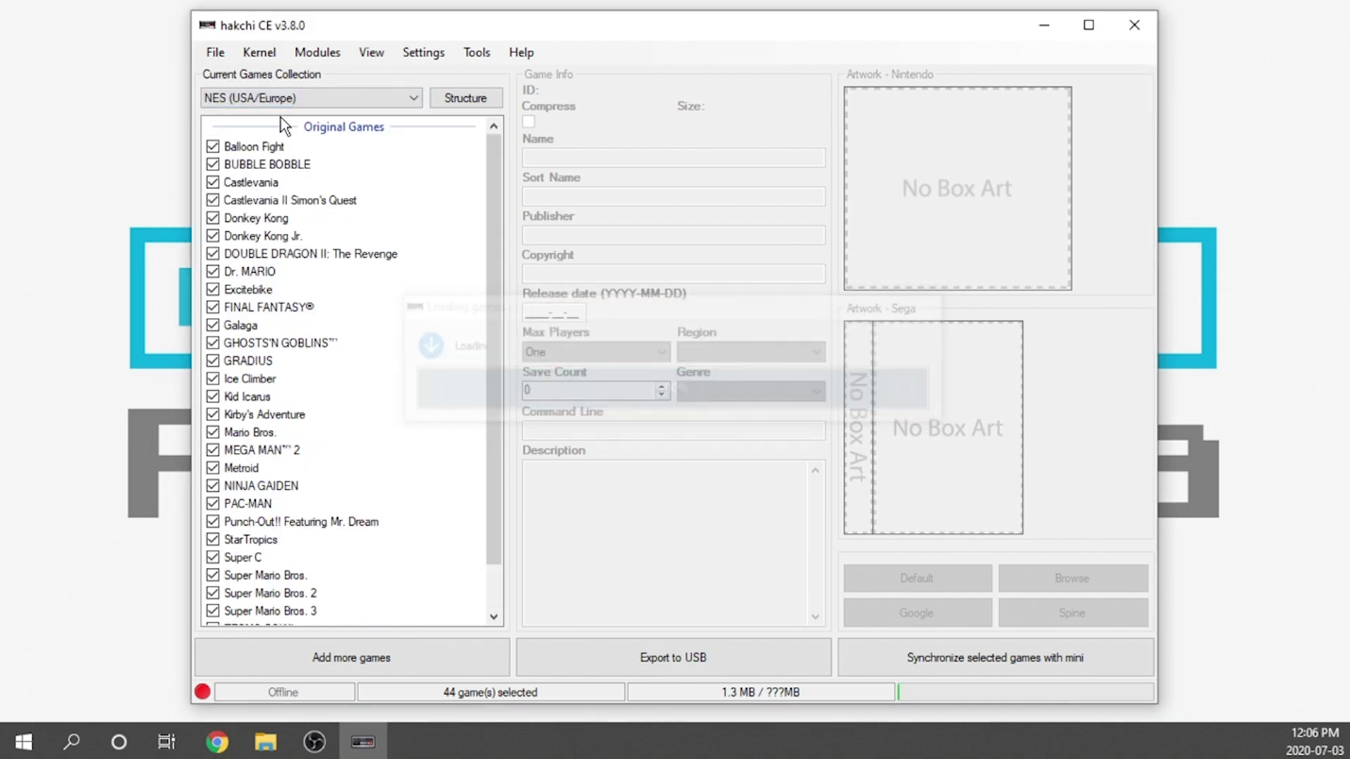
{"action": "left_click", "coordinate": [280, 99]}
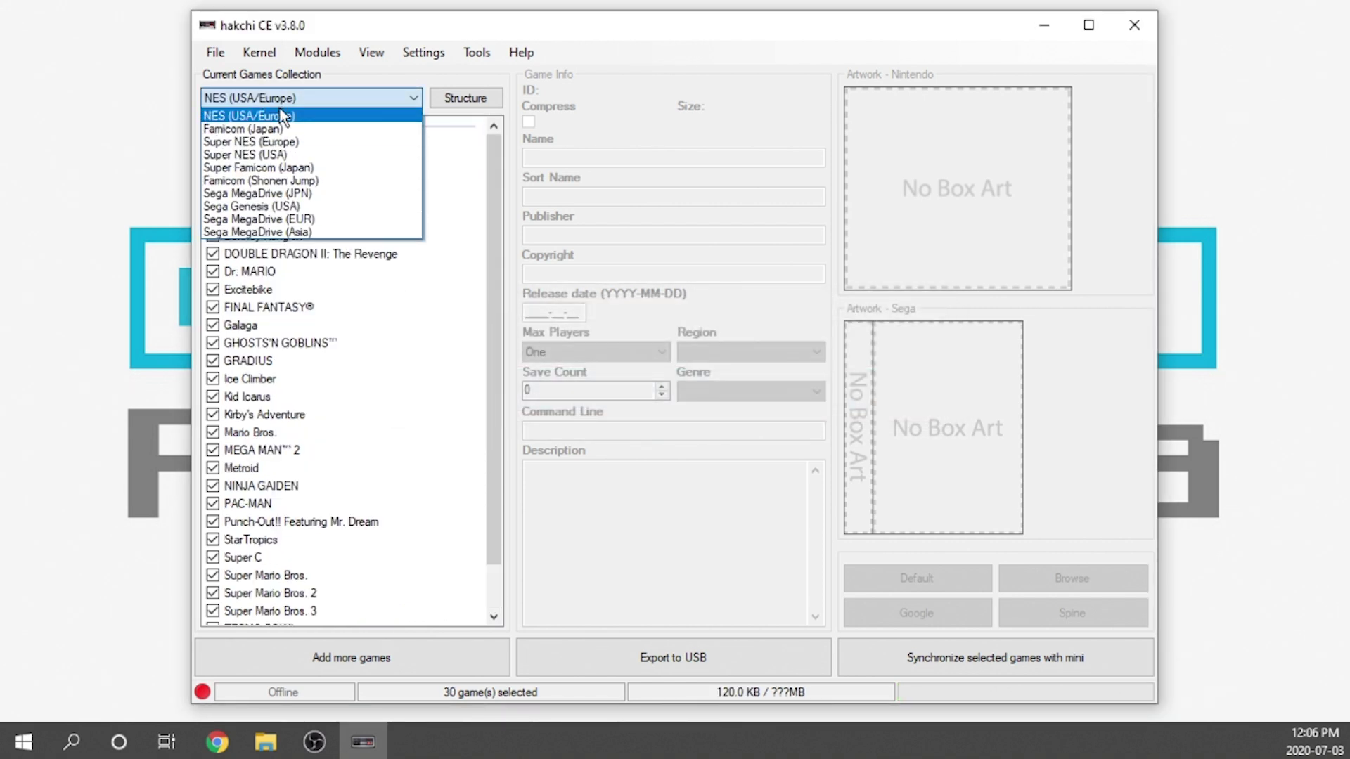
{"action": "left_click", "coordinate": [285, 155]}
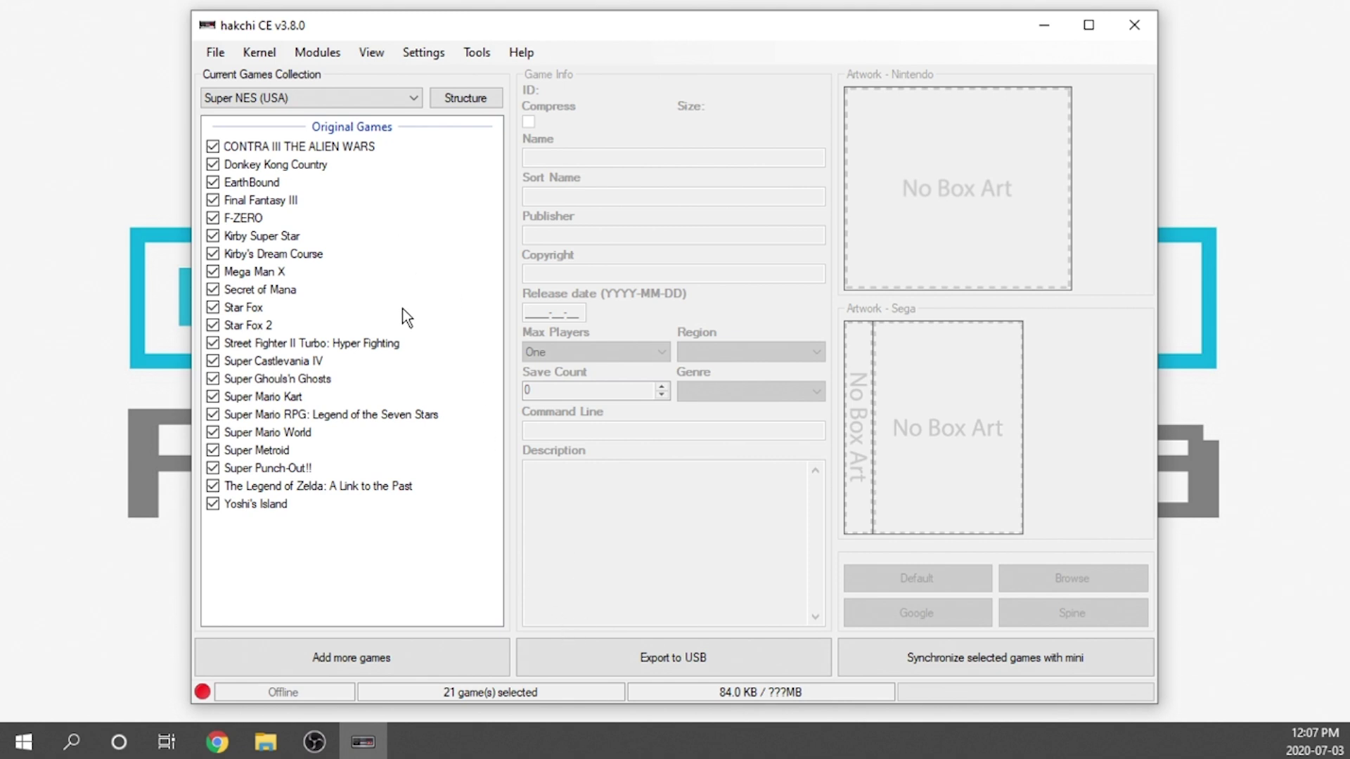
{"action": "left_click", "coordinate": [272, 59]}
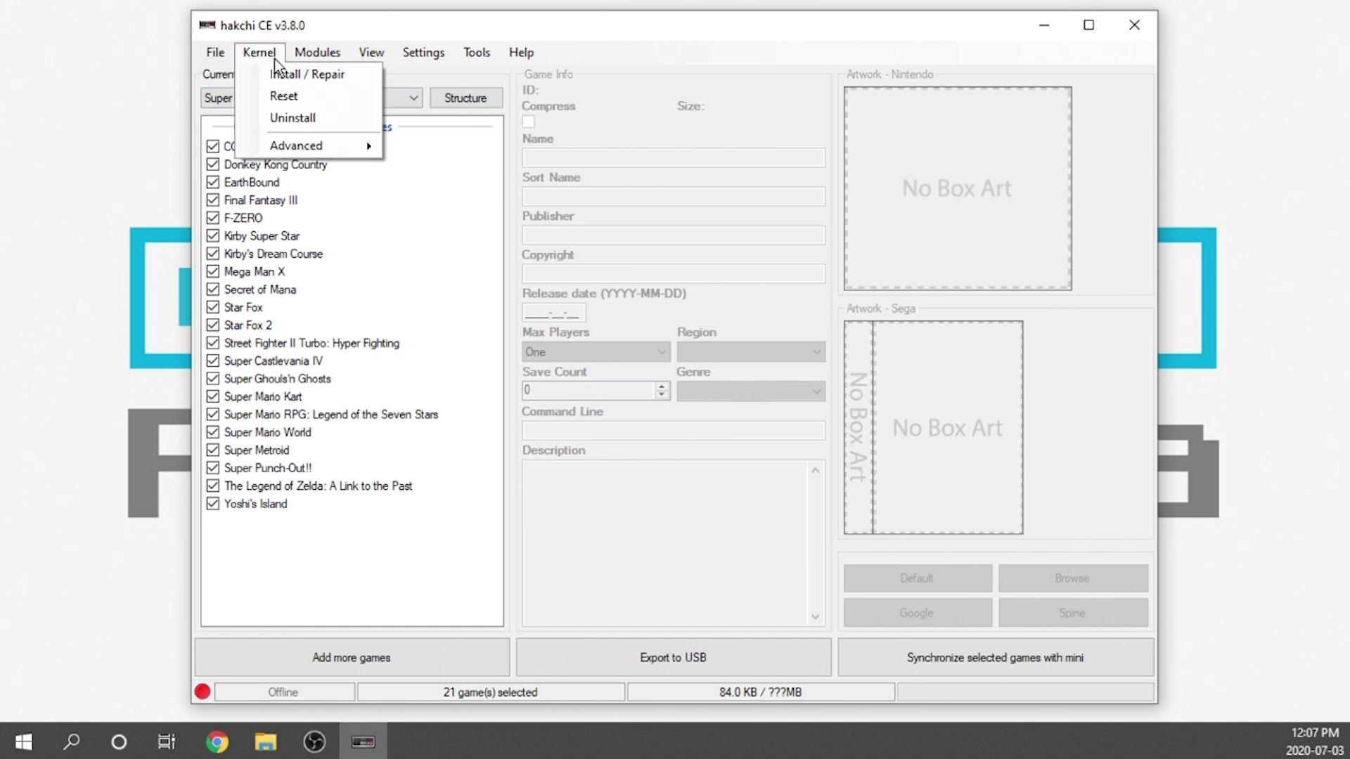
Install and flash the custom kernel to the console, then acknowledge the Done message
{"action": "left_click", "coordinate": [342, 78]}
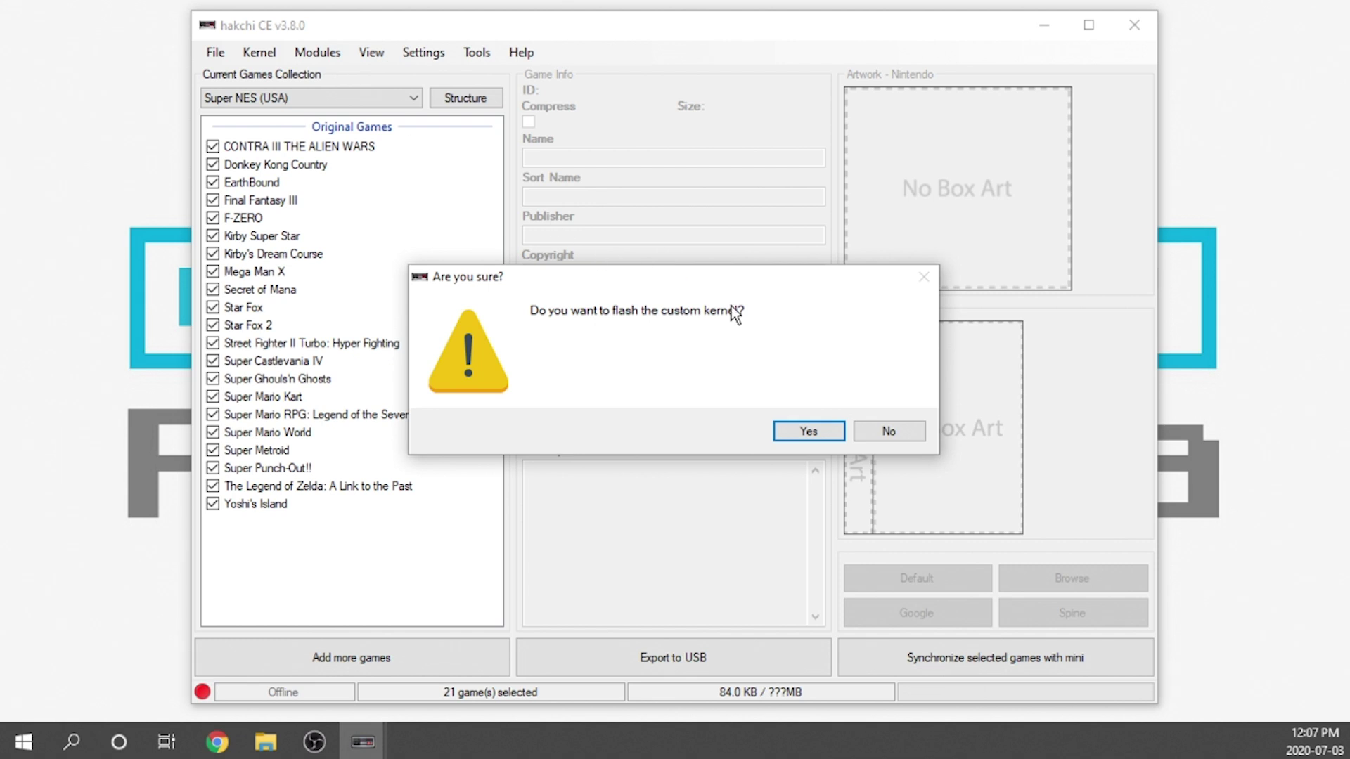
{"action": "left_click", "coordinate": [808, 430]}
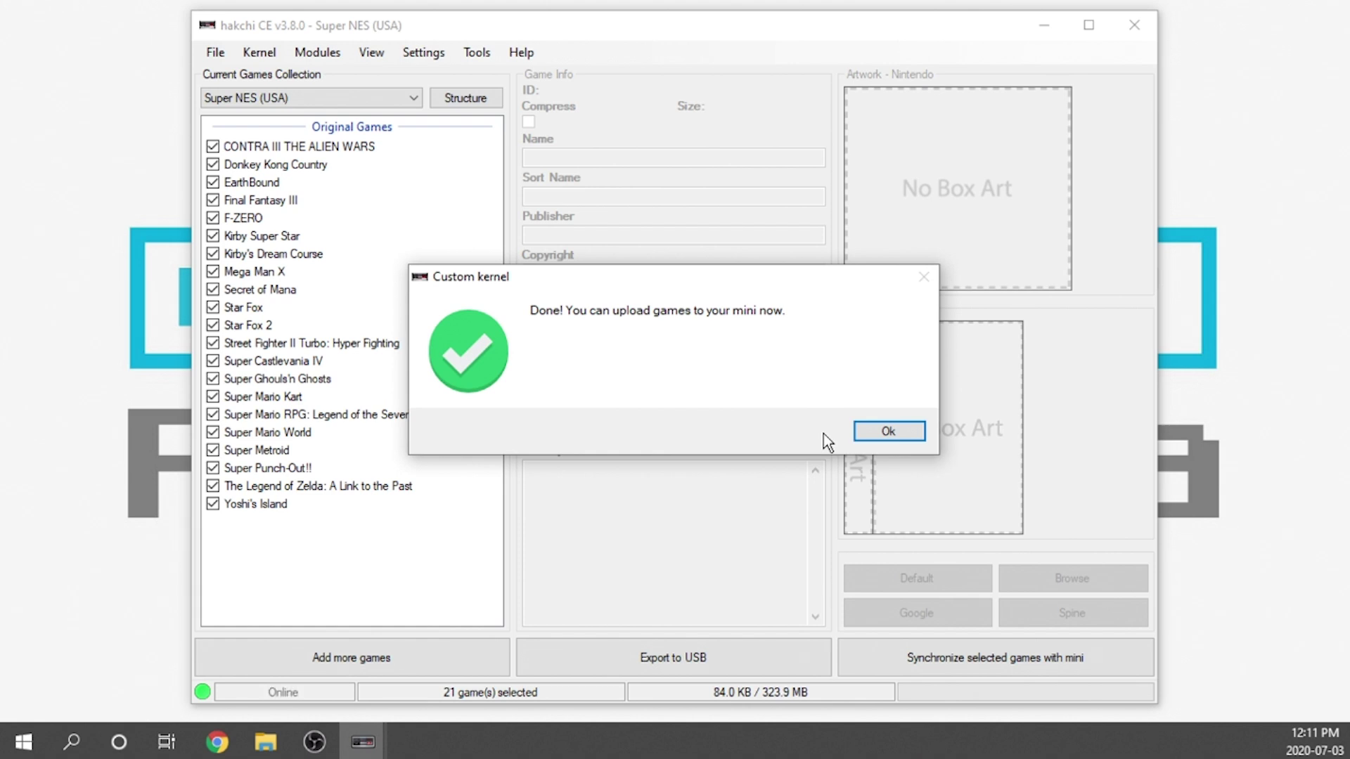
{"action": "left_click", "coordinate": [878, 431]}
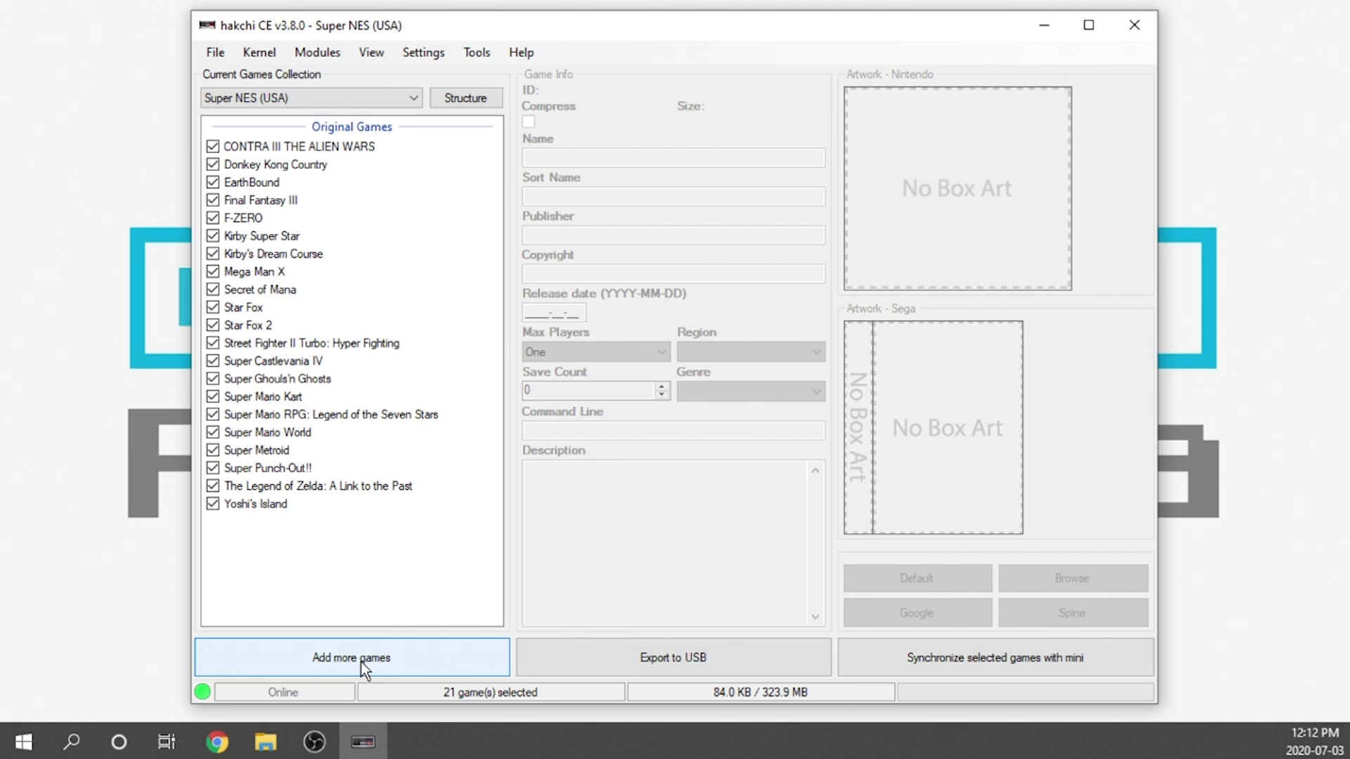
{"action": "left_click", "coordinate": [384, 656]}
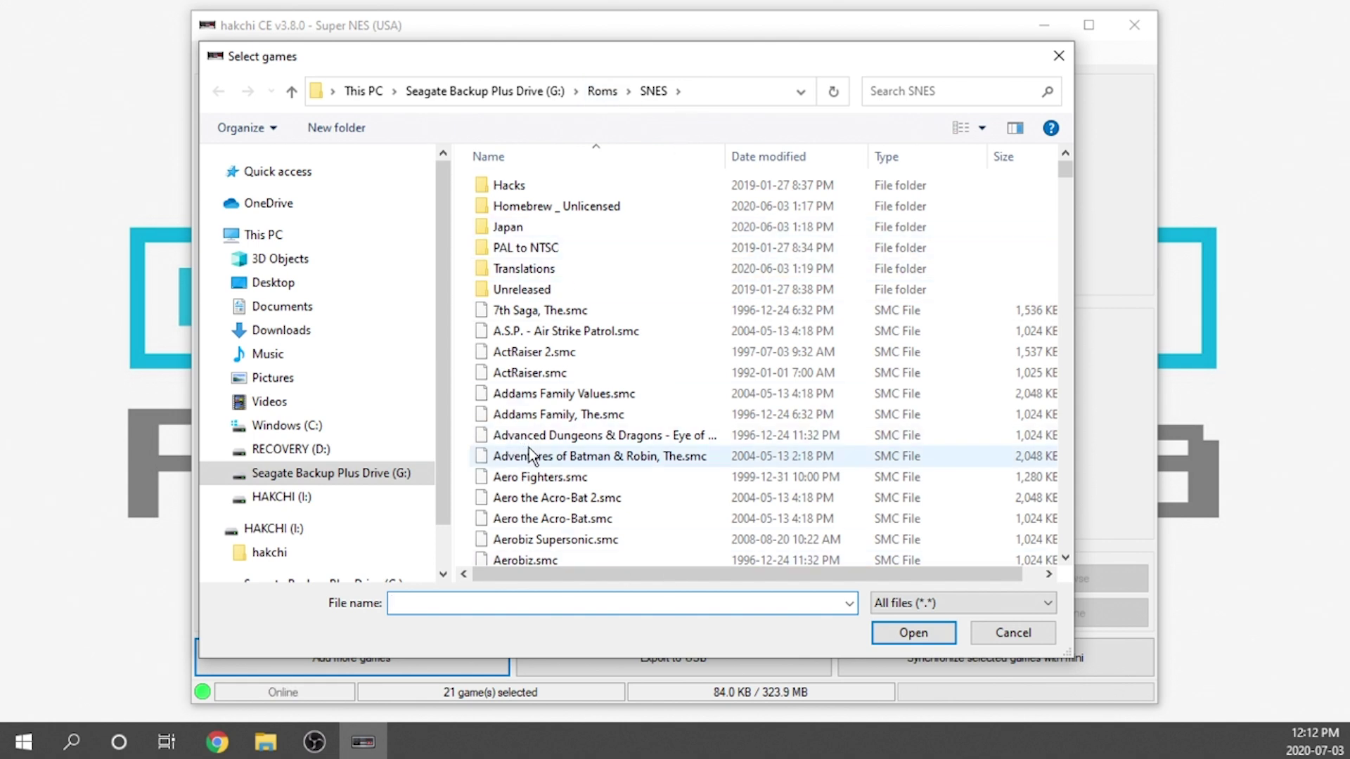
Add 'Adventures of Batman & Robin, The.smc' from Roms\SNES to the game list
{"action": "left_click", "coordinate": [546, 455]}
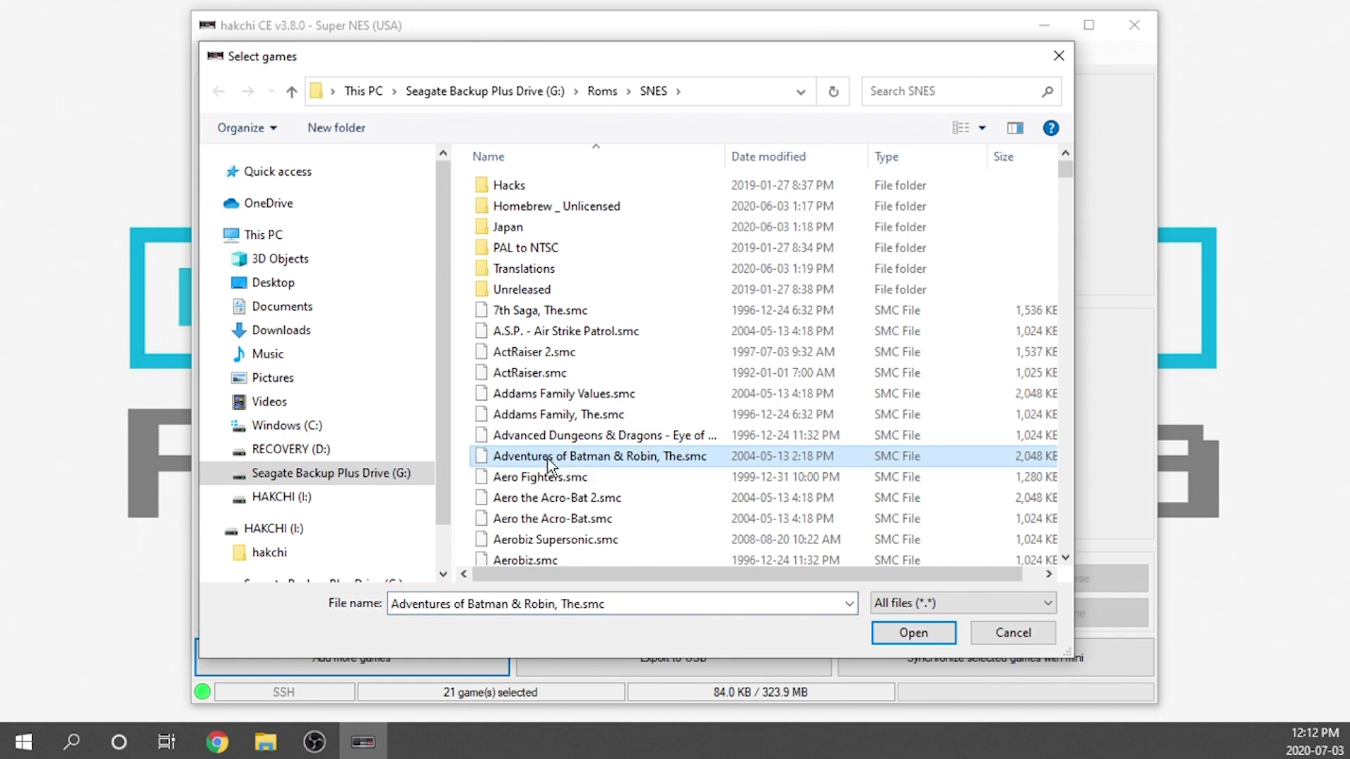
{"action": "left_click", "coordinate": [912, 635]}
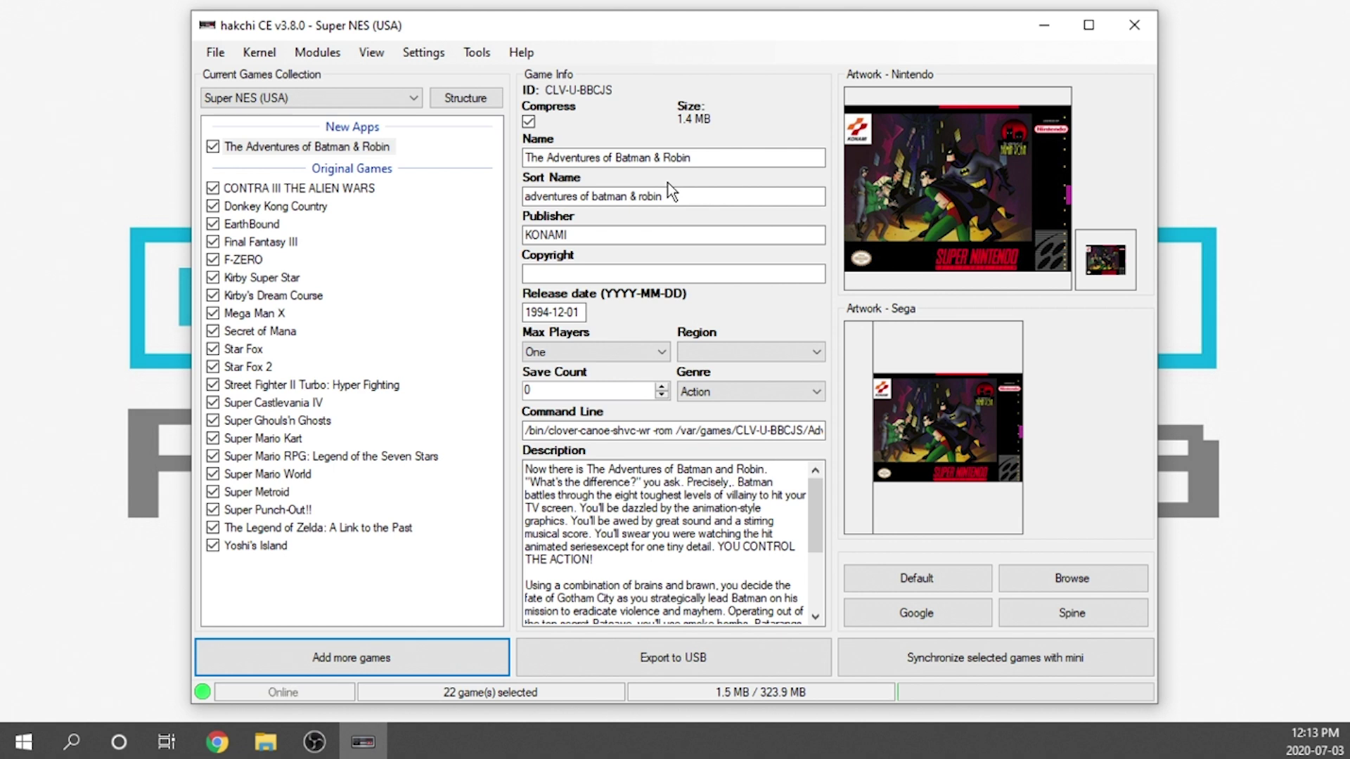
{"action": "left_click", "coordinate": [317, 56]}
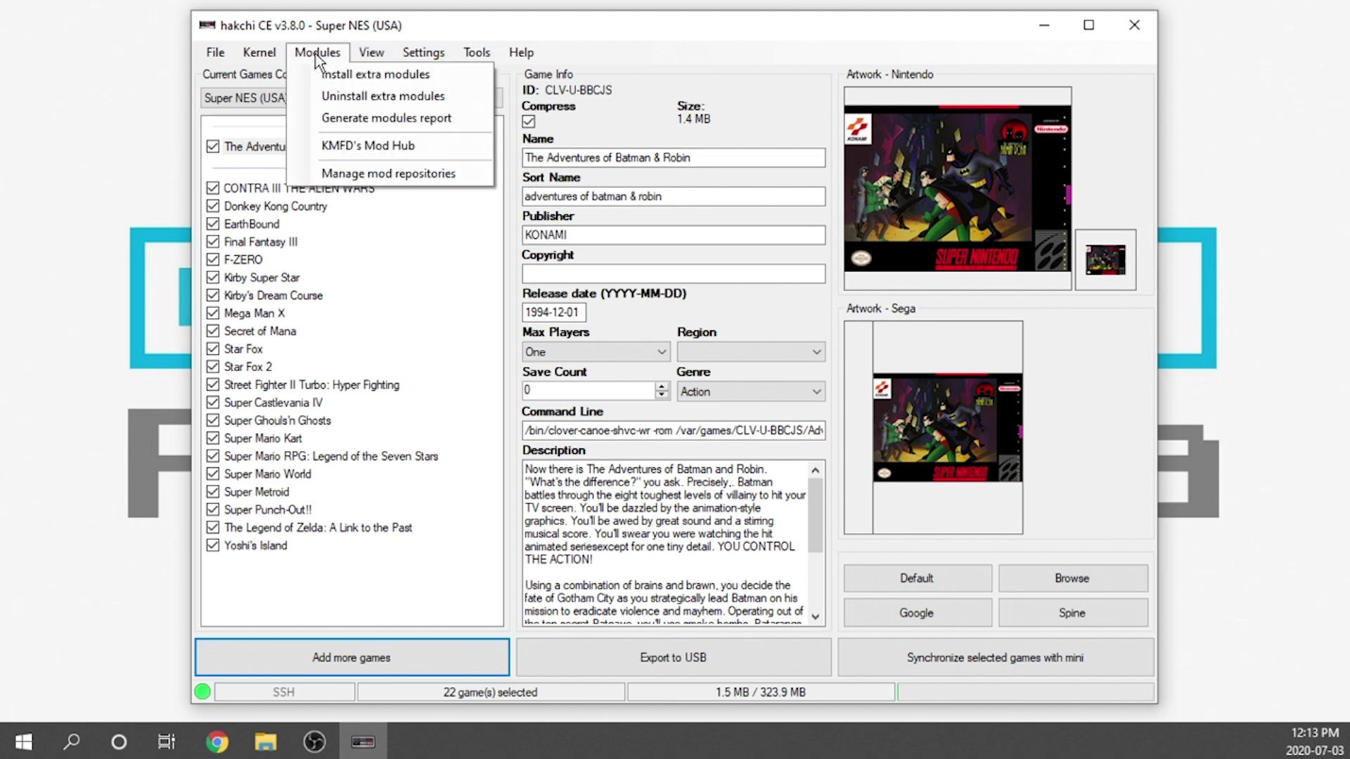
{"action": "left_click", "coordinate": [370, 146]}
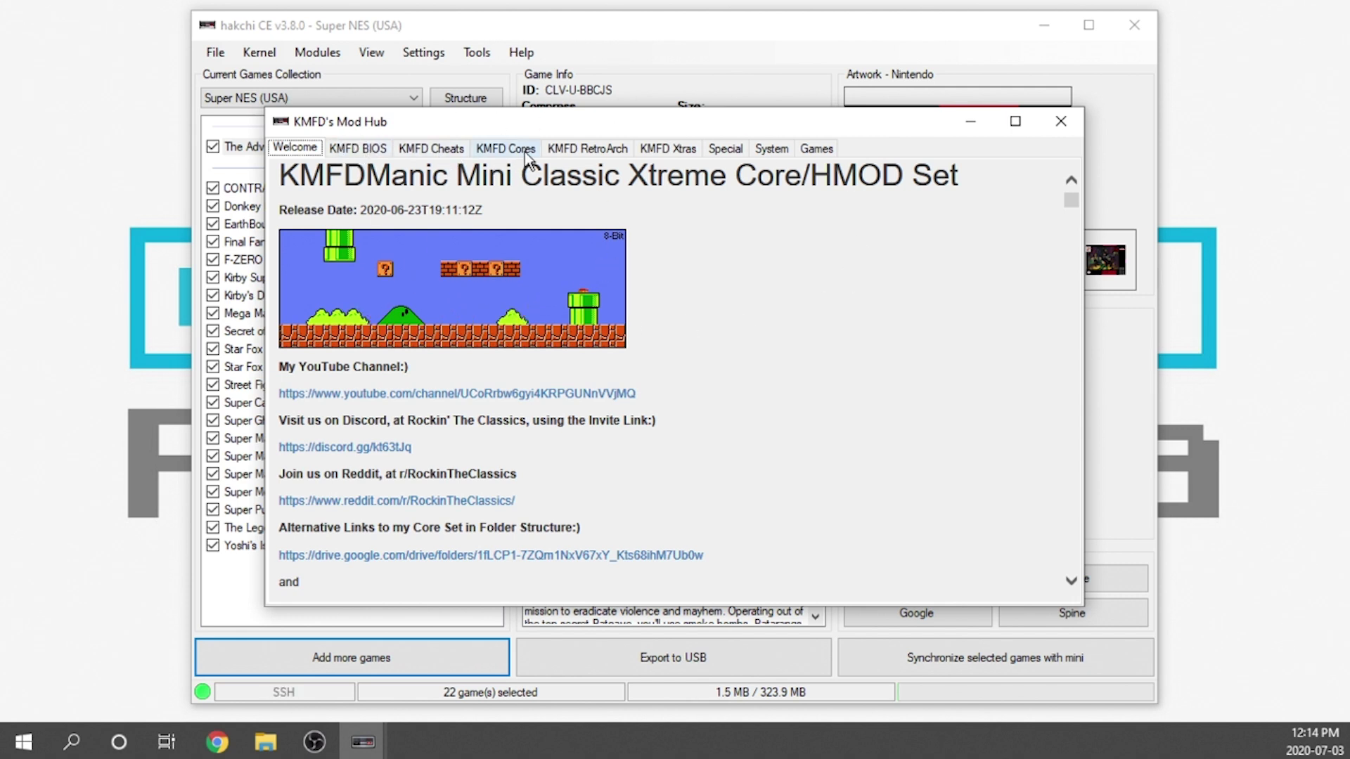
{"action": "left_click", "coordinate": [586, 150]}
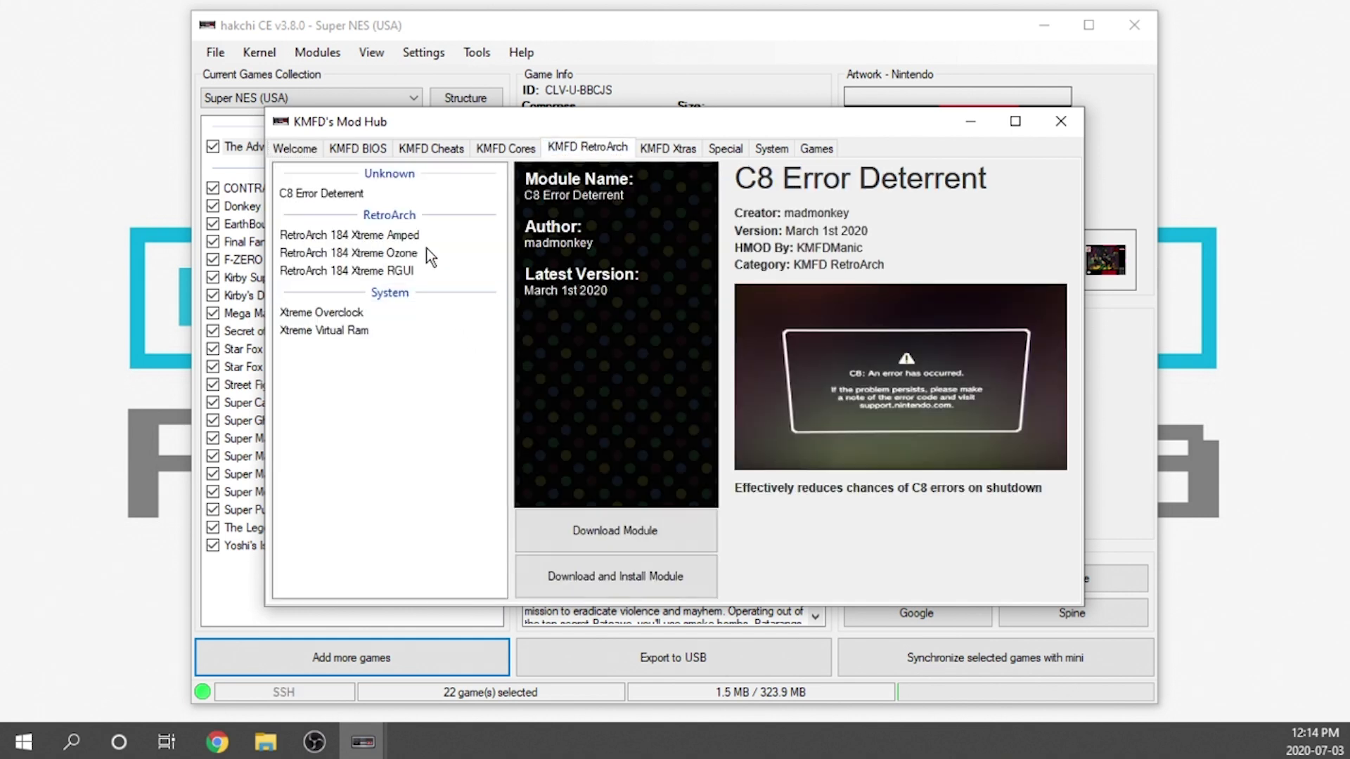
{"action": "left_click", "coordinate": [352, 253]}
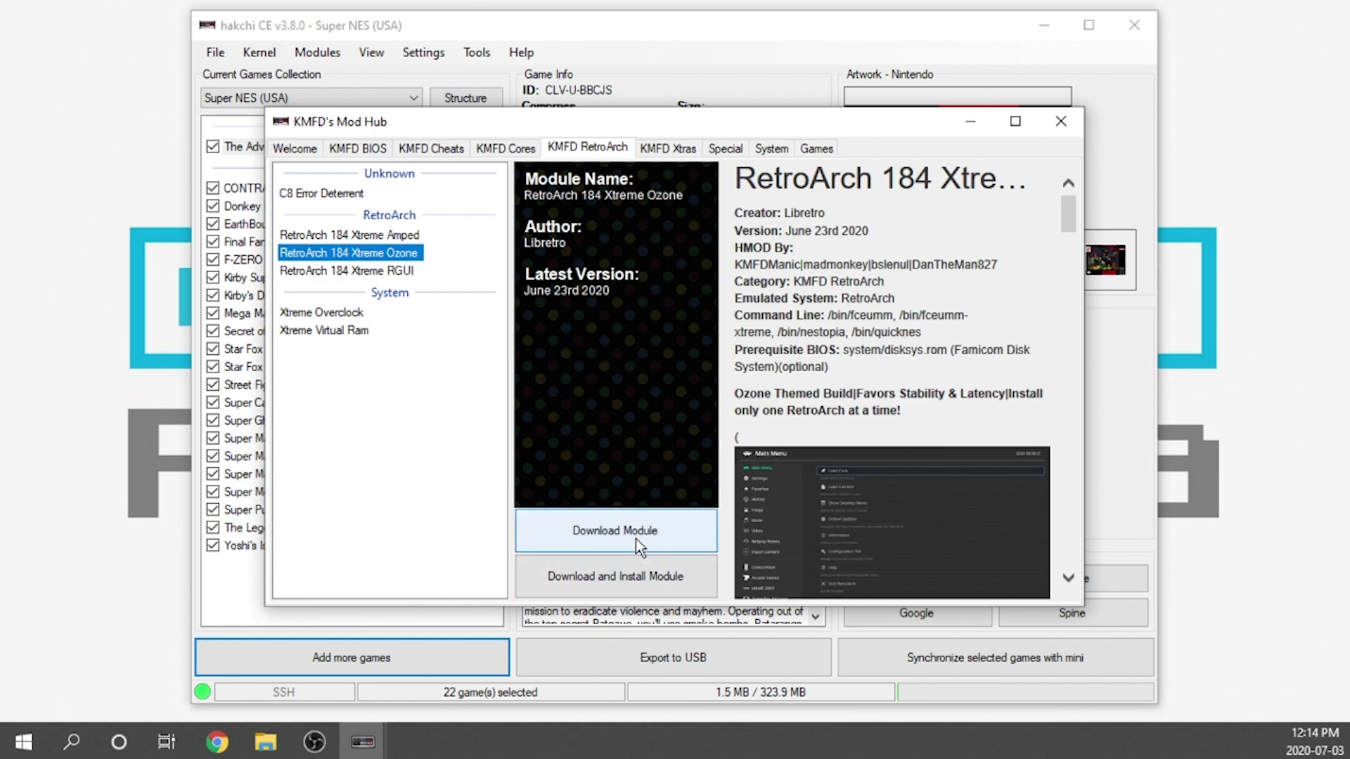
{"action": "left_click", "coordinate": [518, 158]}
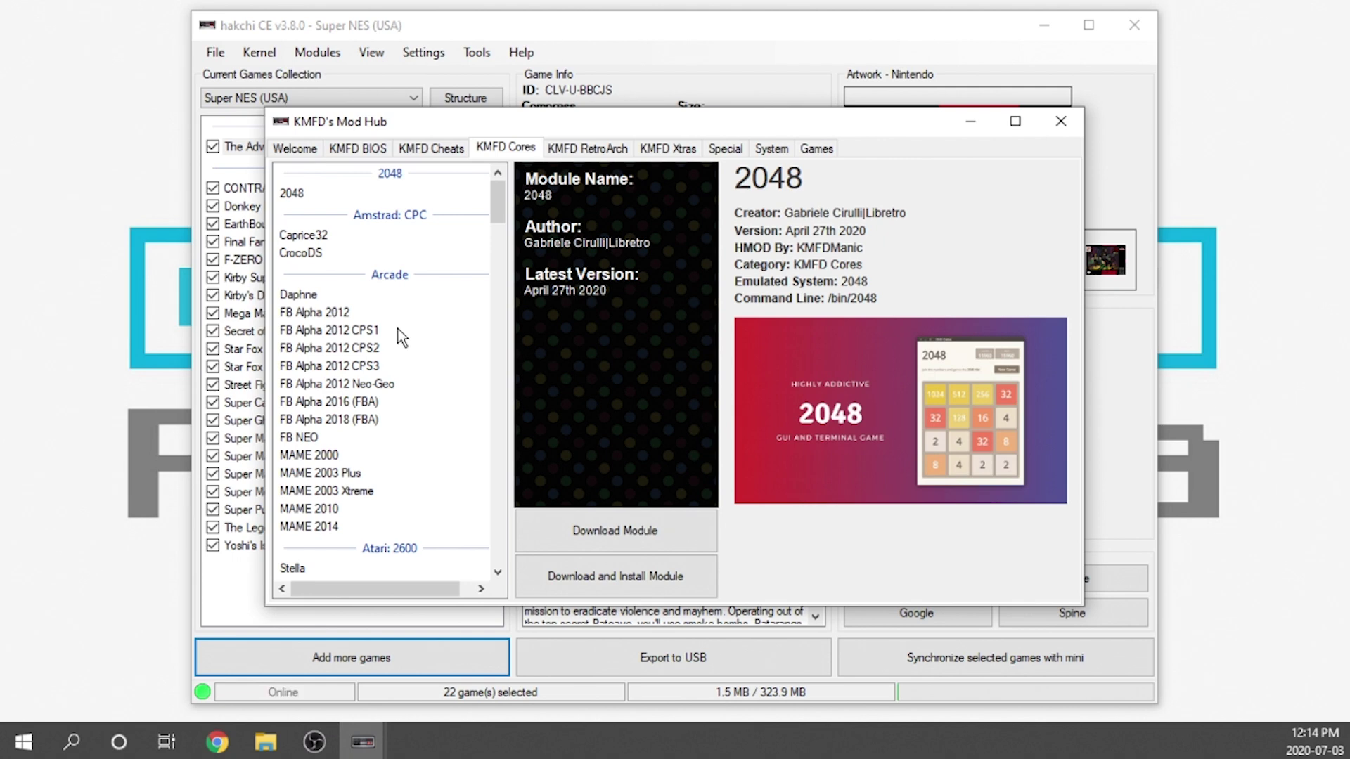
{"action": "scroll", "coordinate": [383, 369], "scroll_direction": "down", "scroll_amount": 18}
{"action": "scroll", "coordinate": [381, 368], "scroll_direction": "down", "scroll_amount": 3}
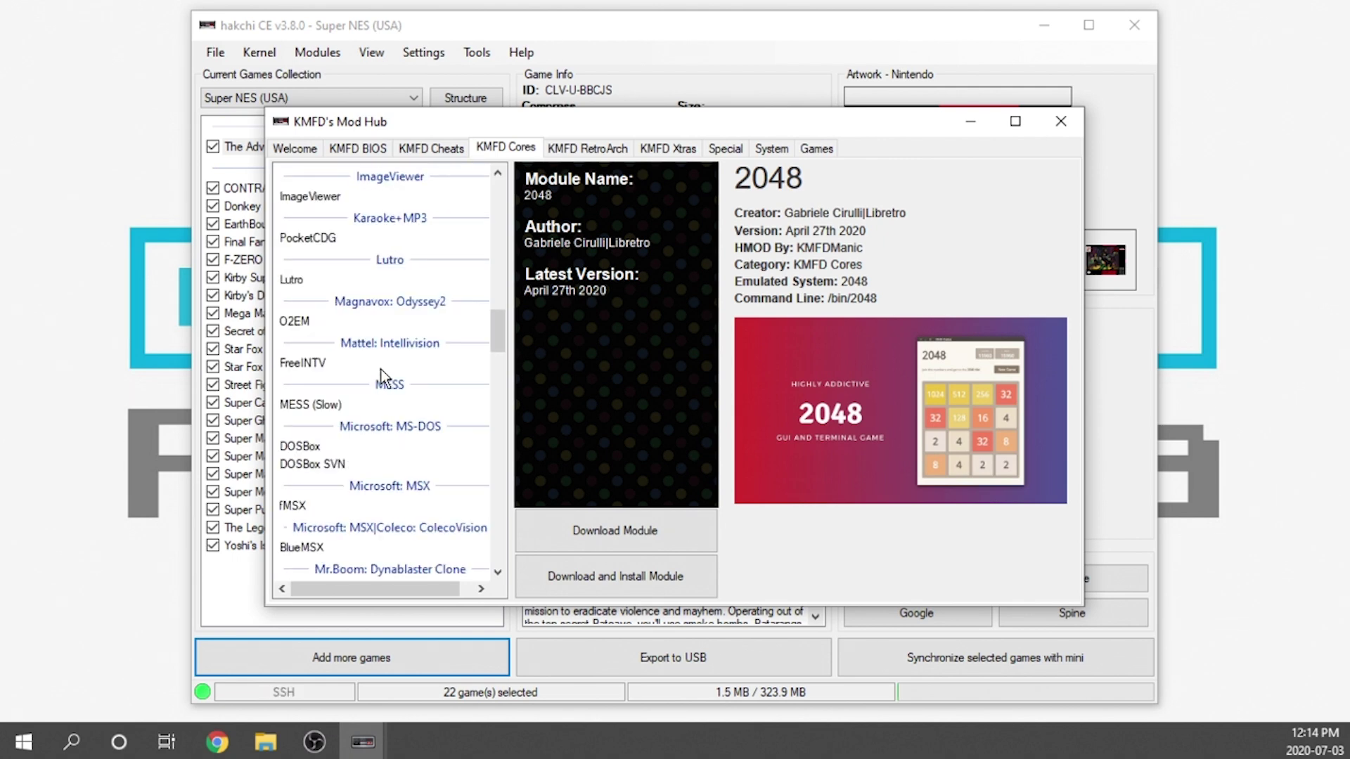
{"action": "scroll", "coordinate": [392, 444], "scroll_direction": "down", "scroll_amount": 3}
{"action": "scroll", "coordinate": [392, 444], "scroll_direction": "down", "scroll_amount": 5}
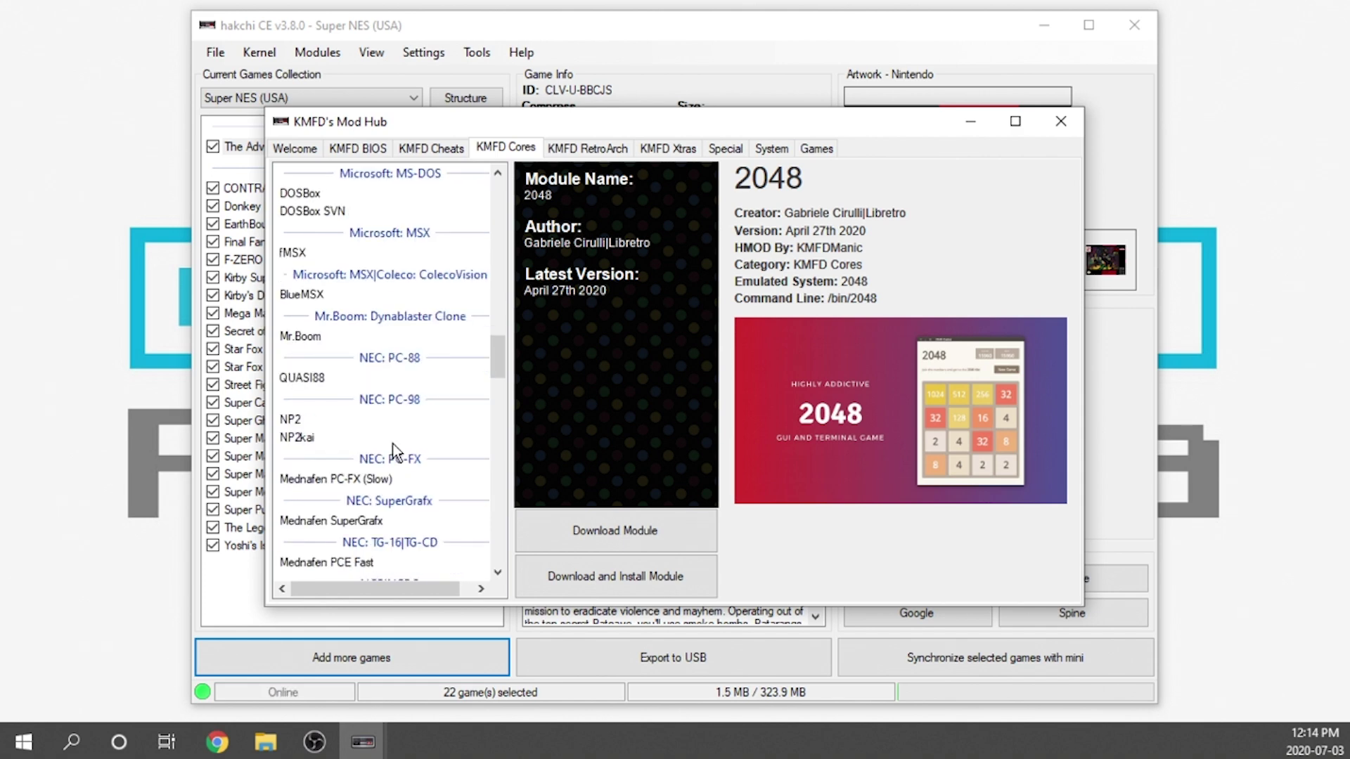
{"action": "scroll", "coordinate": [392, 474], "scroll_direction": "down", "scroll_amount": 5}
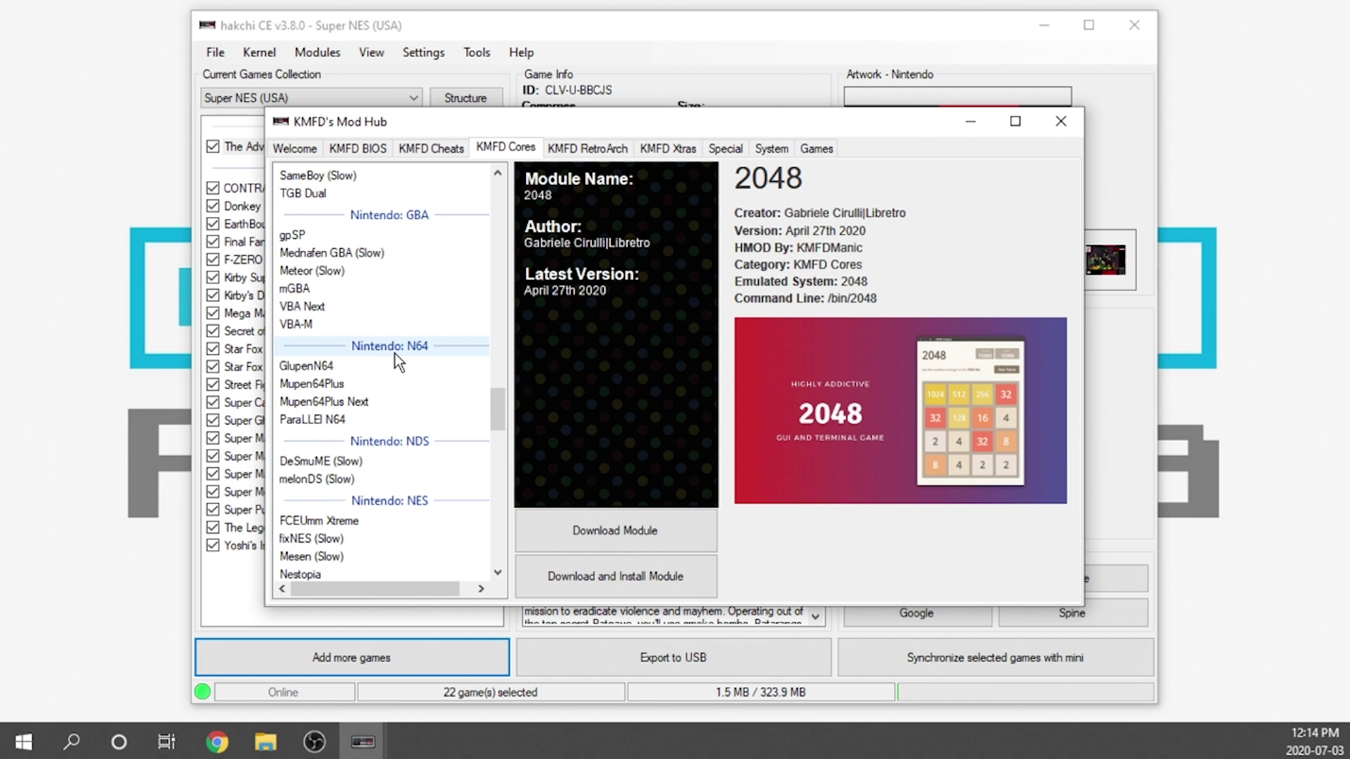
{"action": "scroll", "coordinate": [389, 508], "scroll_direction": "down", "scroll_amount": 2}
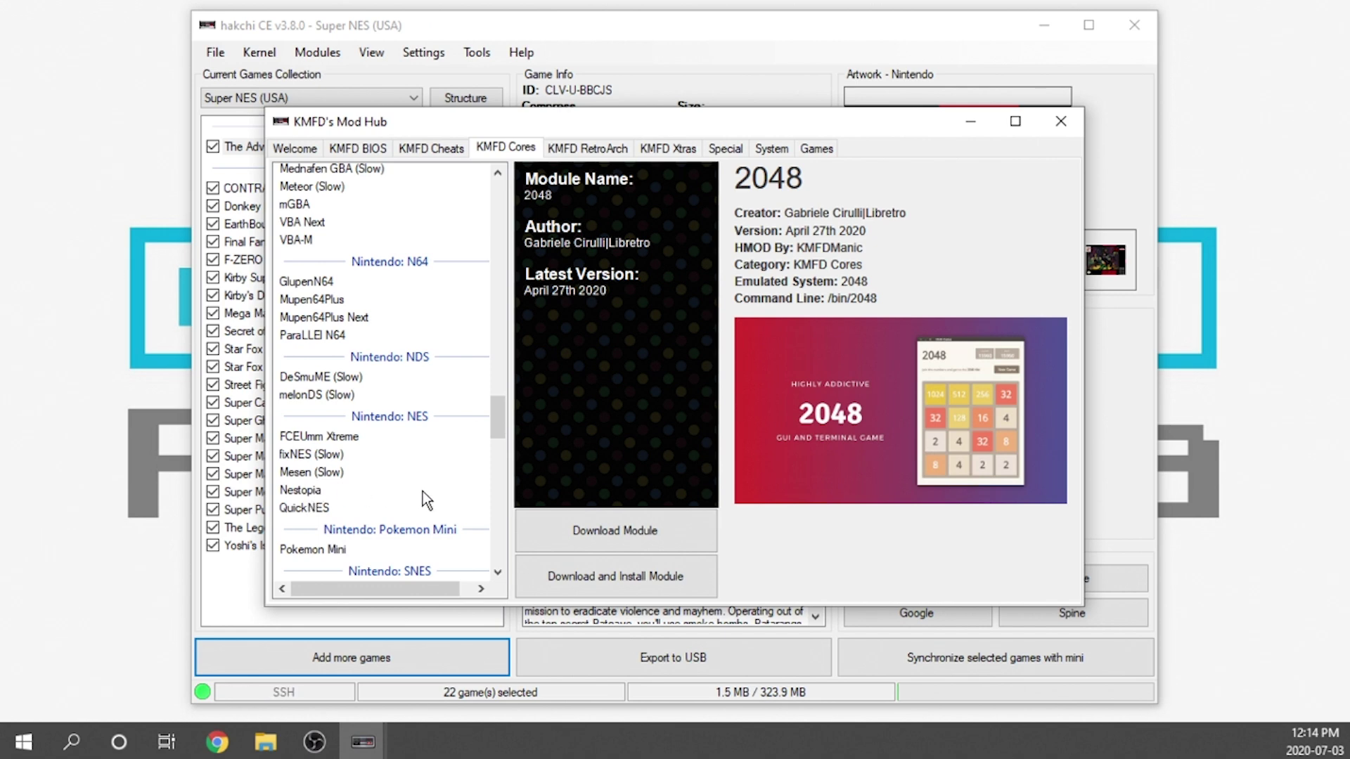
{"action": "left_click", "coordinate": [306, 473]}
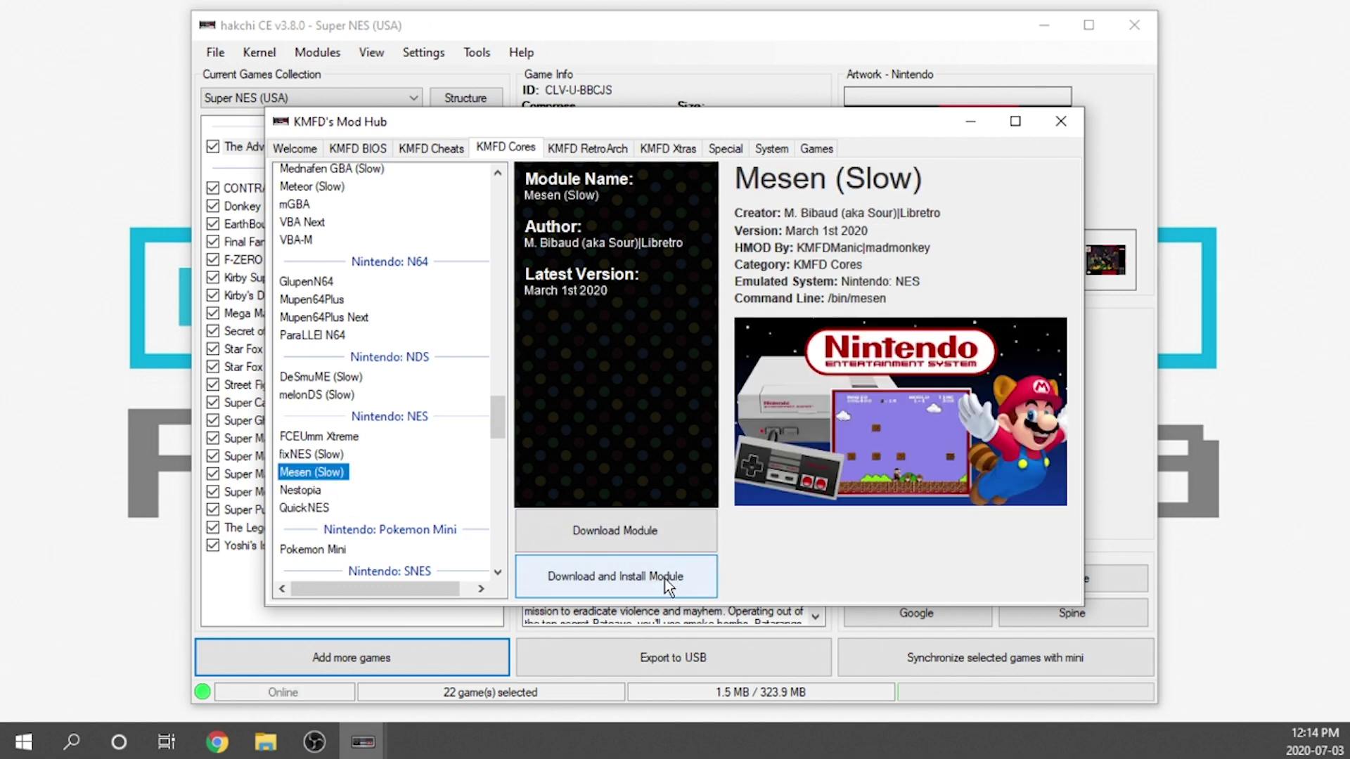
{"action": "left_click", "coordinate": [1046, 116]}
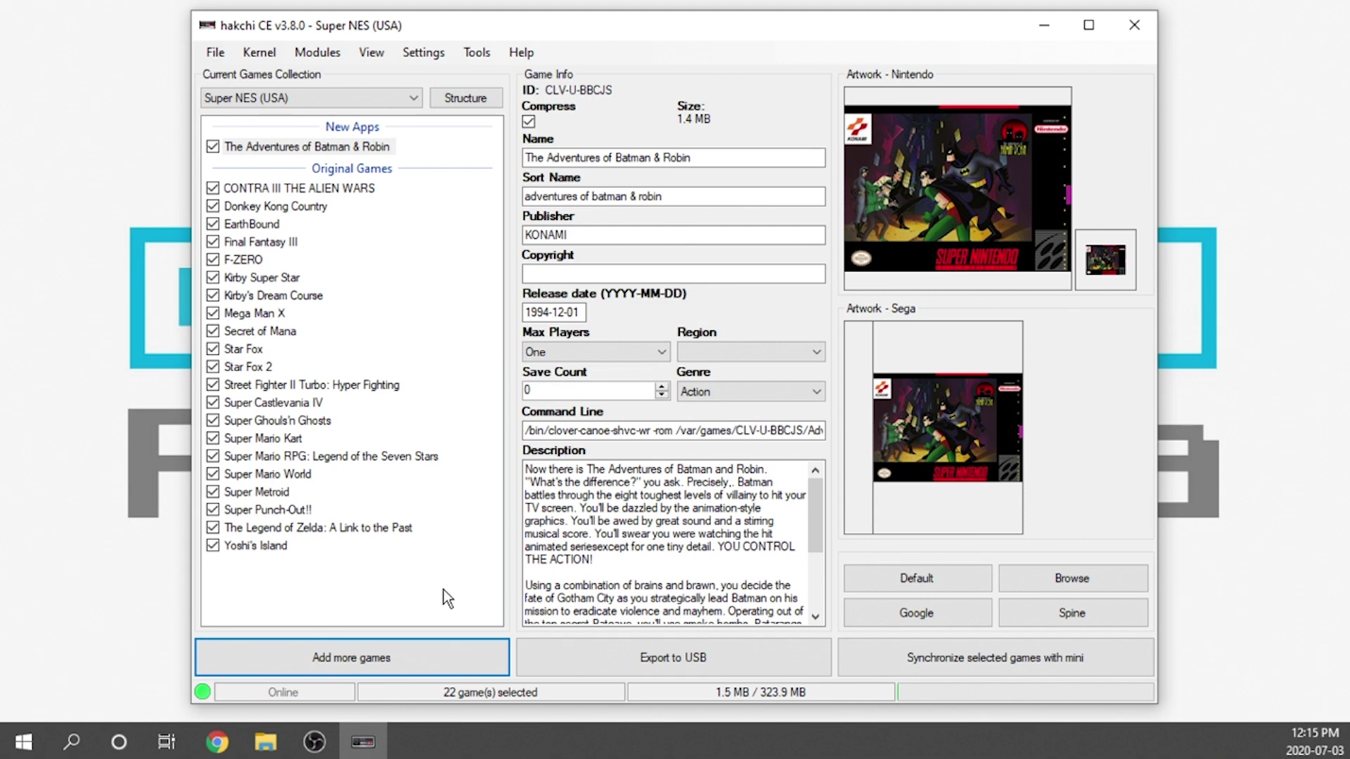
Drag six SNES ROMs, from Disney's Aladdin through NBA Jam, from Roms\SNES into hakchi's list
{"action": "left_click", "coordinate": [248, 745]}
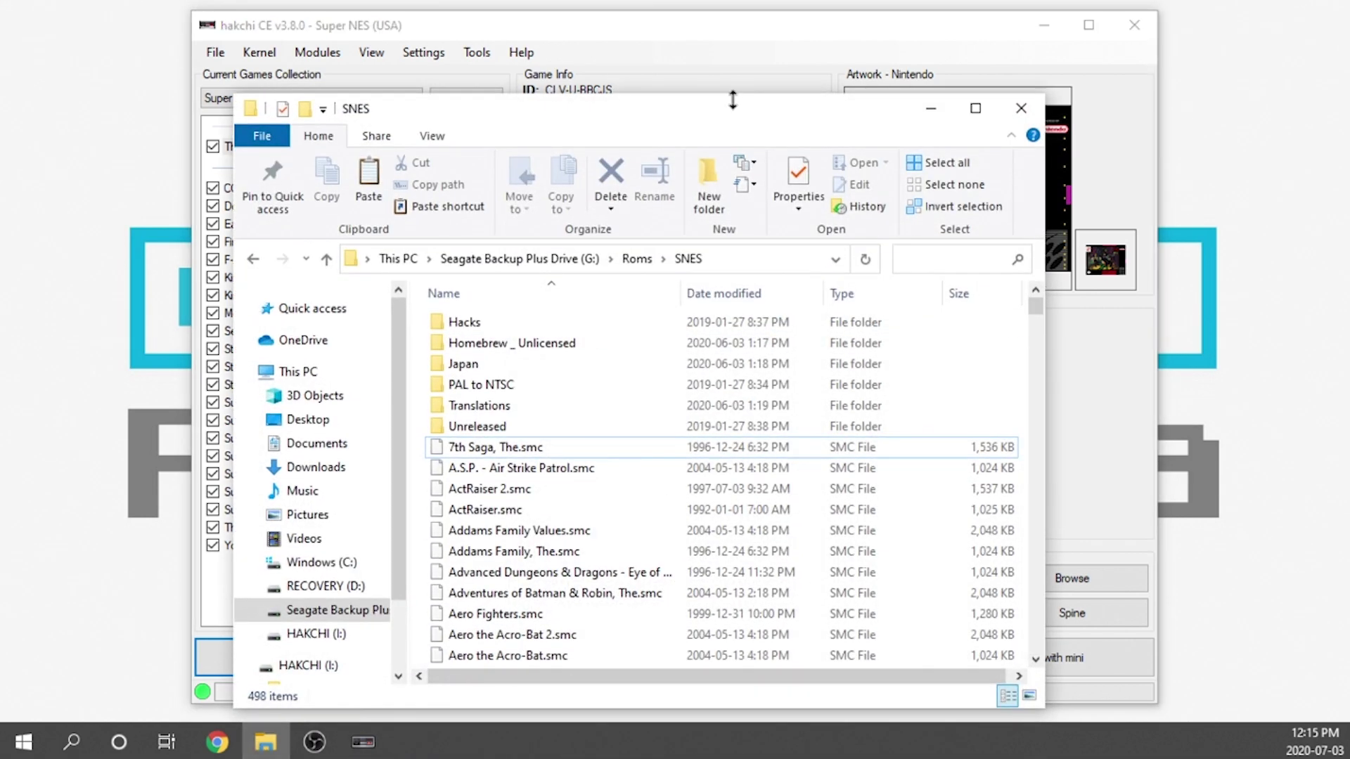
{"action": "left_click_drag", "start_coordinate": [718, 110], "coordinate": [955, 31]}
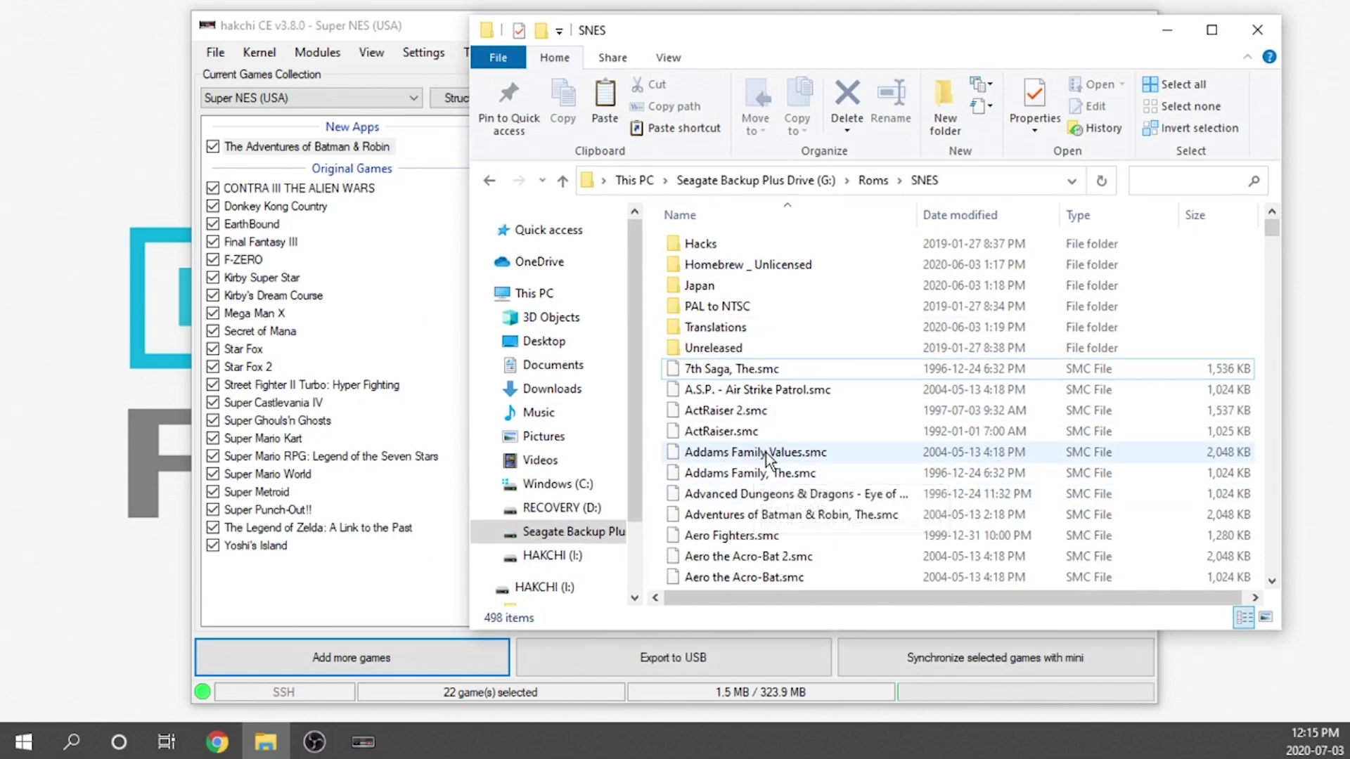
{"action": "scroll", "coordinate": [762, 453], "scroll_direction": "down", "scroll_amount": 3}
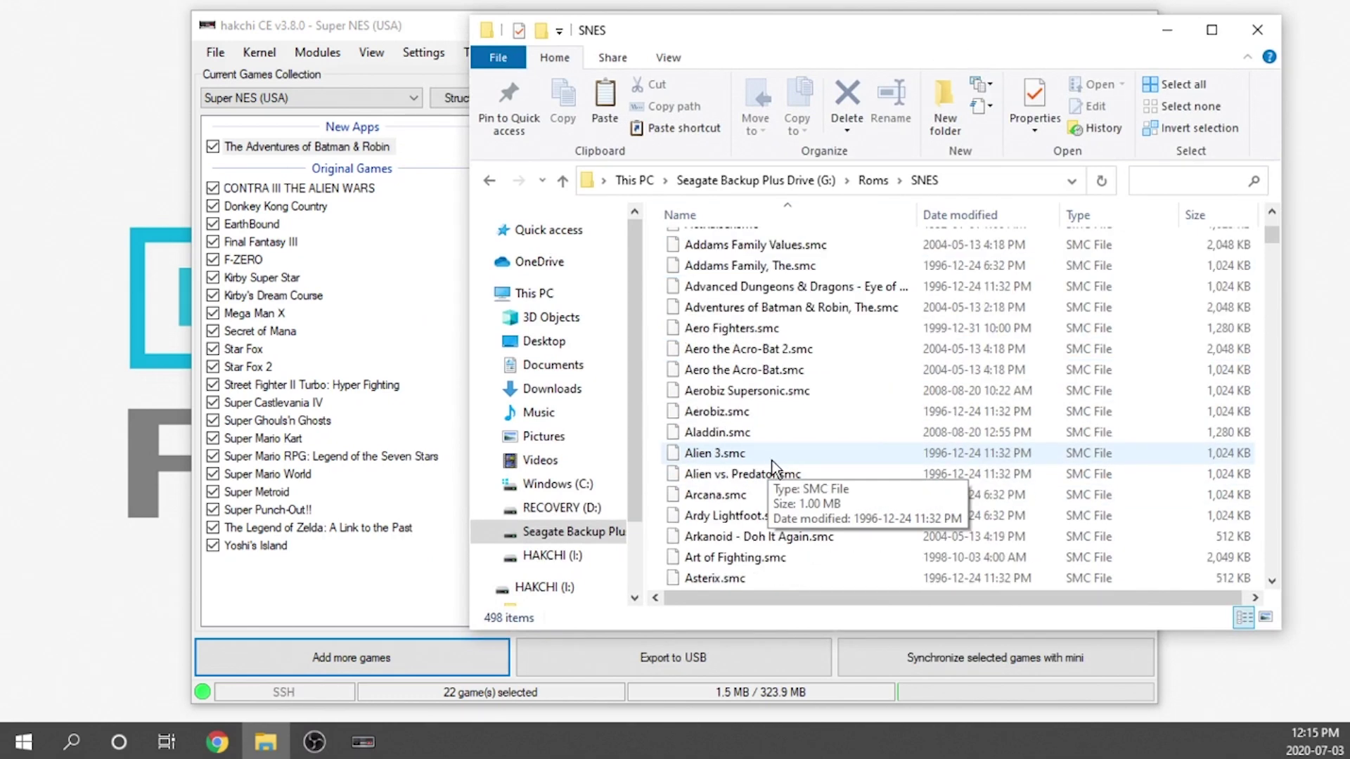
{"action": "left_click", "coordinate": [724, 432]}
{"action": "scroll", "coordinate": [774, 457], "scroll_direction": "down", "scroll_amount": 2}
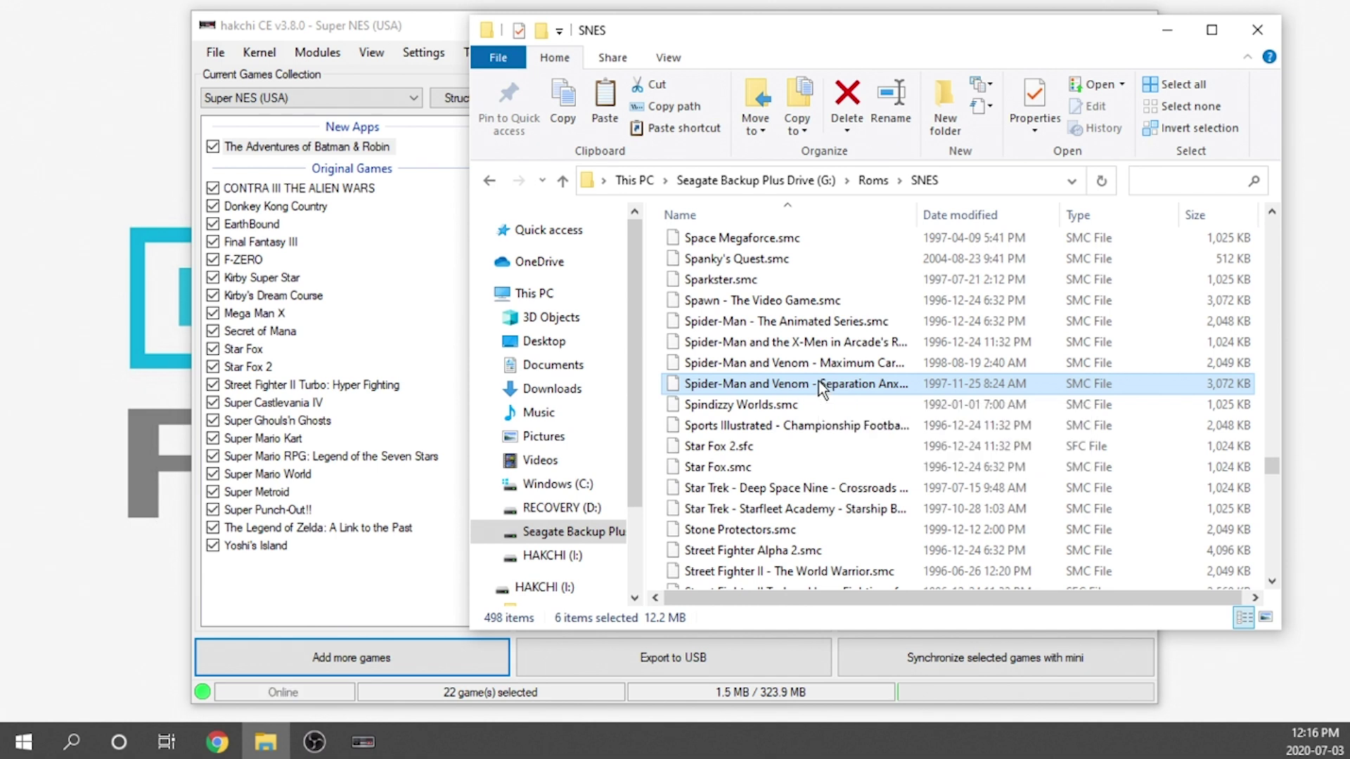
{"action": "left_click_drag", "start_coordinate": [819, 381], "coordinate": [412, 388]}
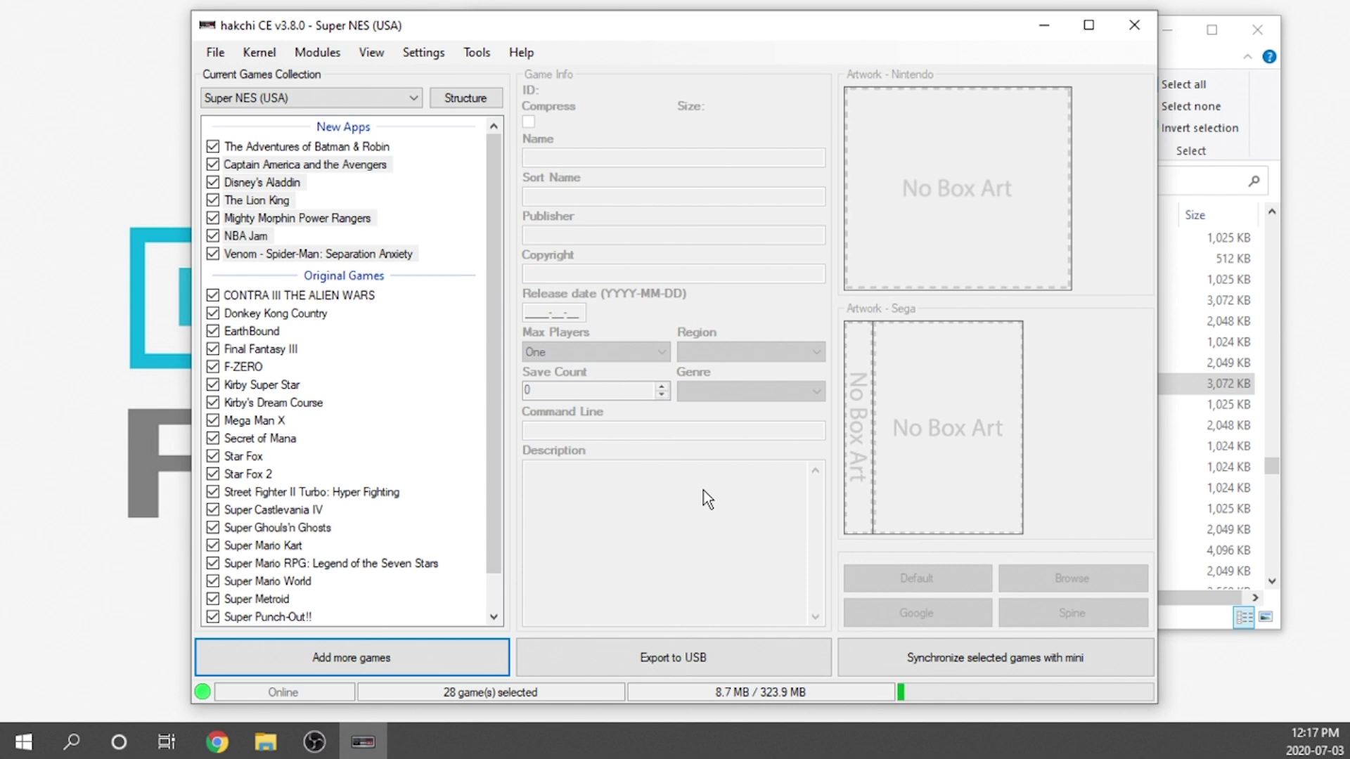
{"action": "left_click", "coordinate": [344, 168]}
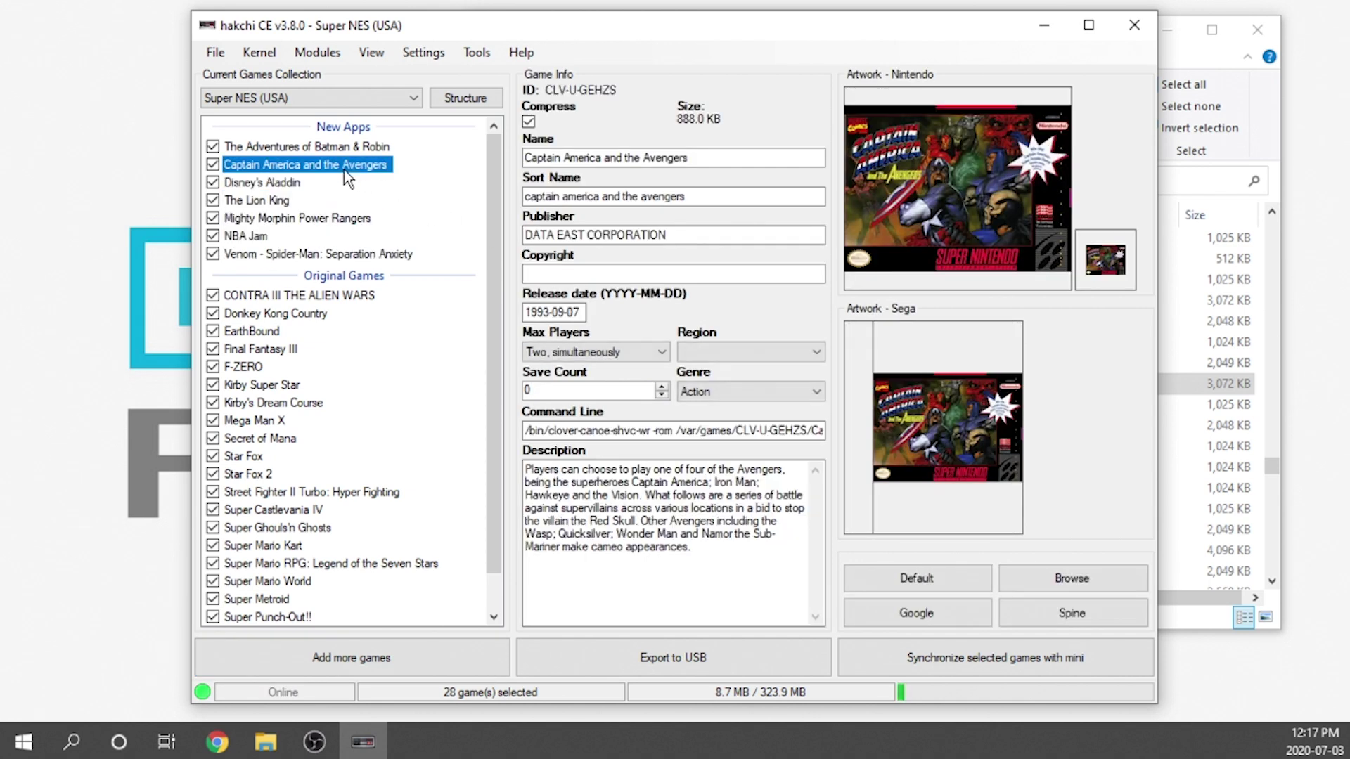
{"action": "left_click", "coordinate": [281, 184]}
{"action": "left_click", "coordinate": [280, 199]}
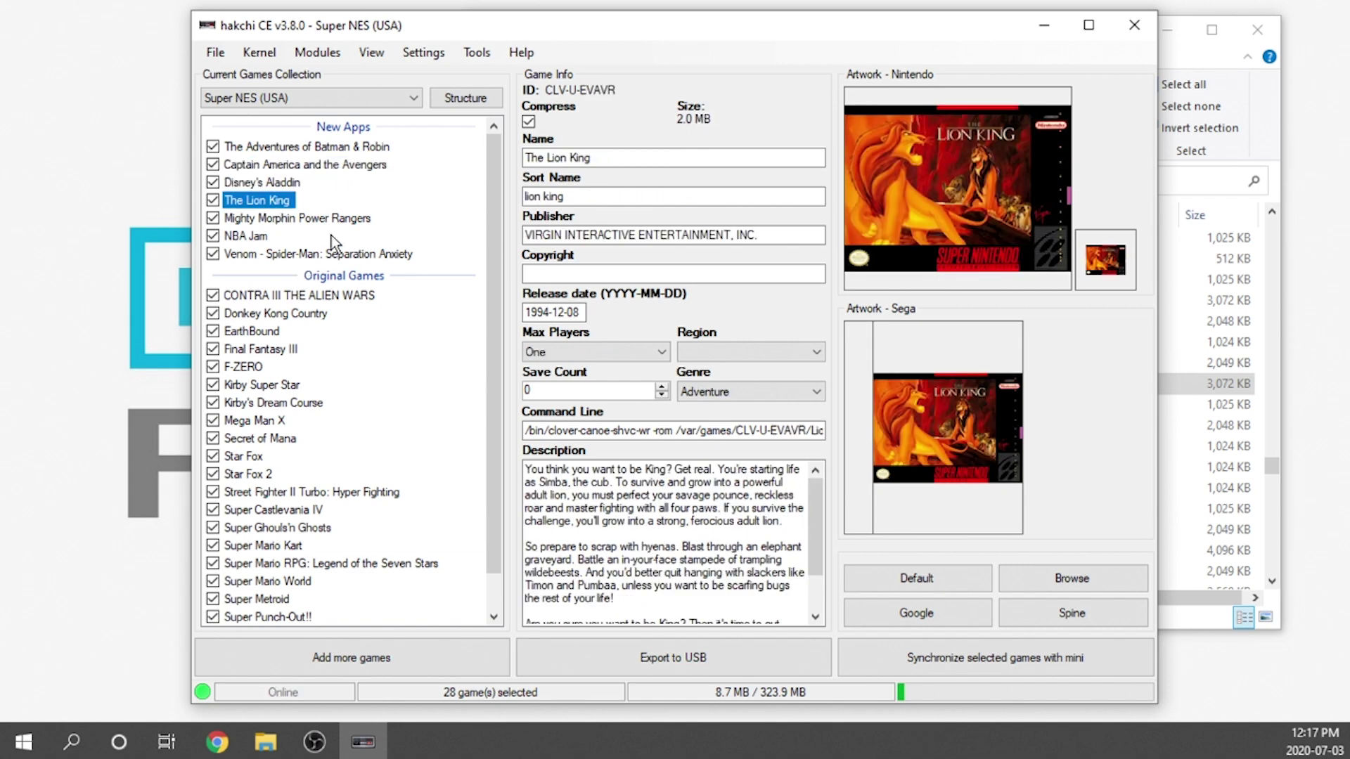
{"action": "left_click", "coordinate": [259, 218]}
{"action": "left_click", "coordinate": [251, 236]}
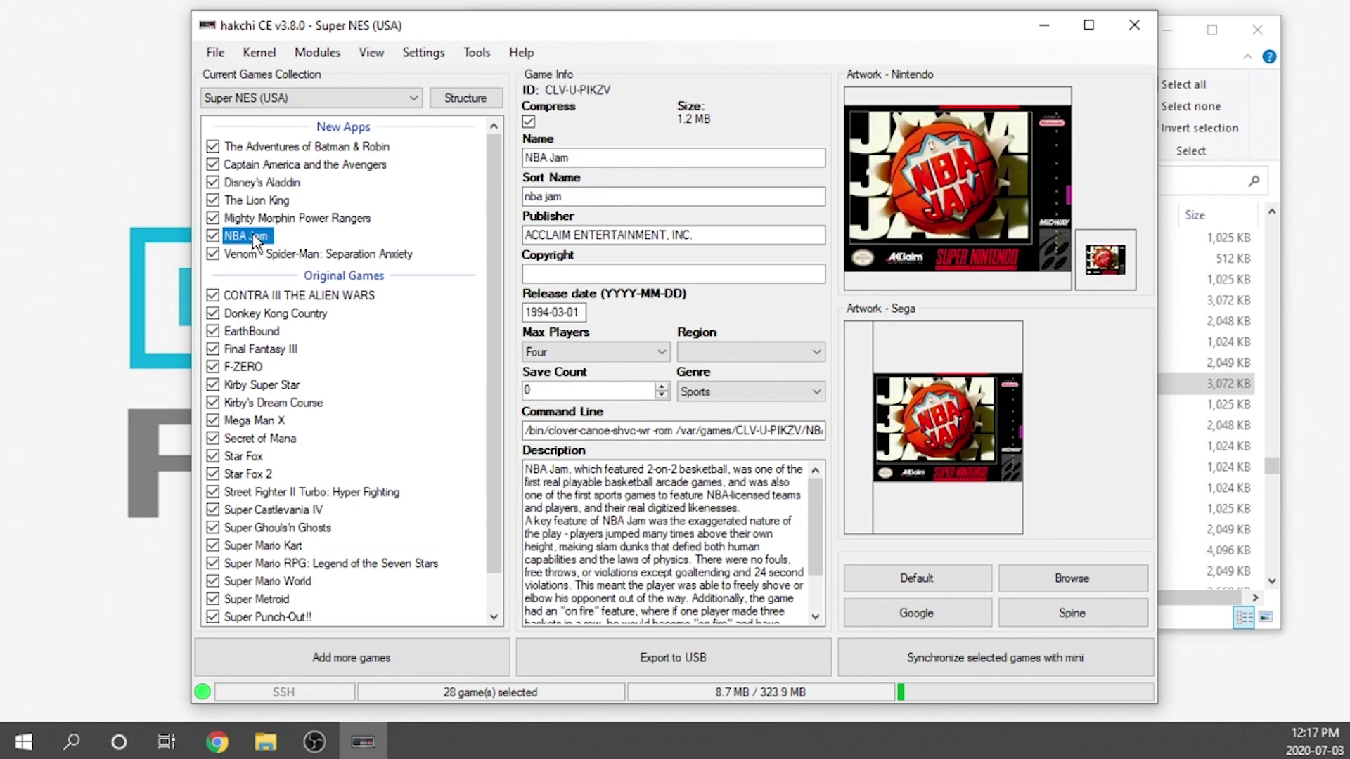
{"action": "left_click", "coordinate": [295, 253]}
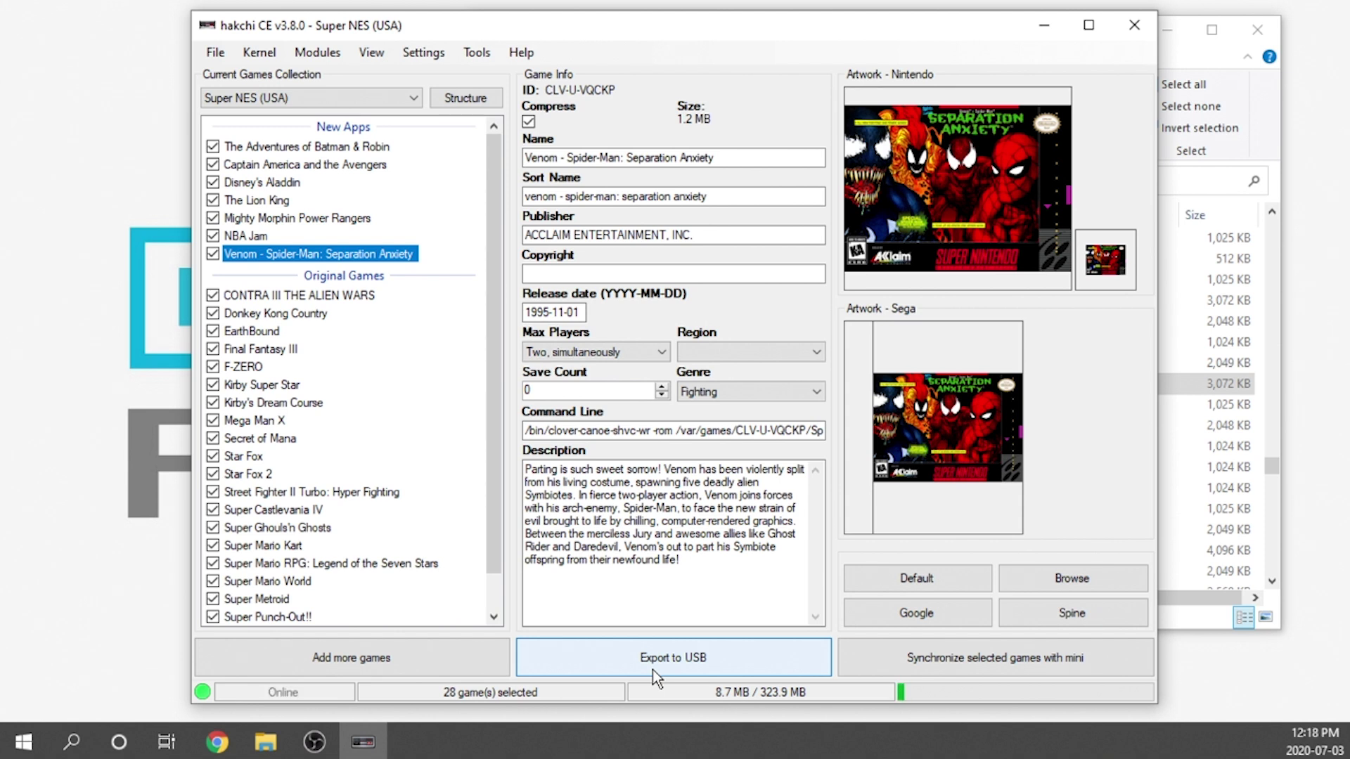
Open the Structure dropdown to show the folder arrangement options
{"action": "left_click", "coordinate": [483, 102]}
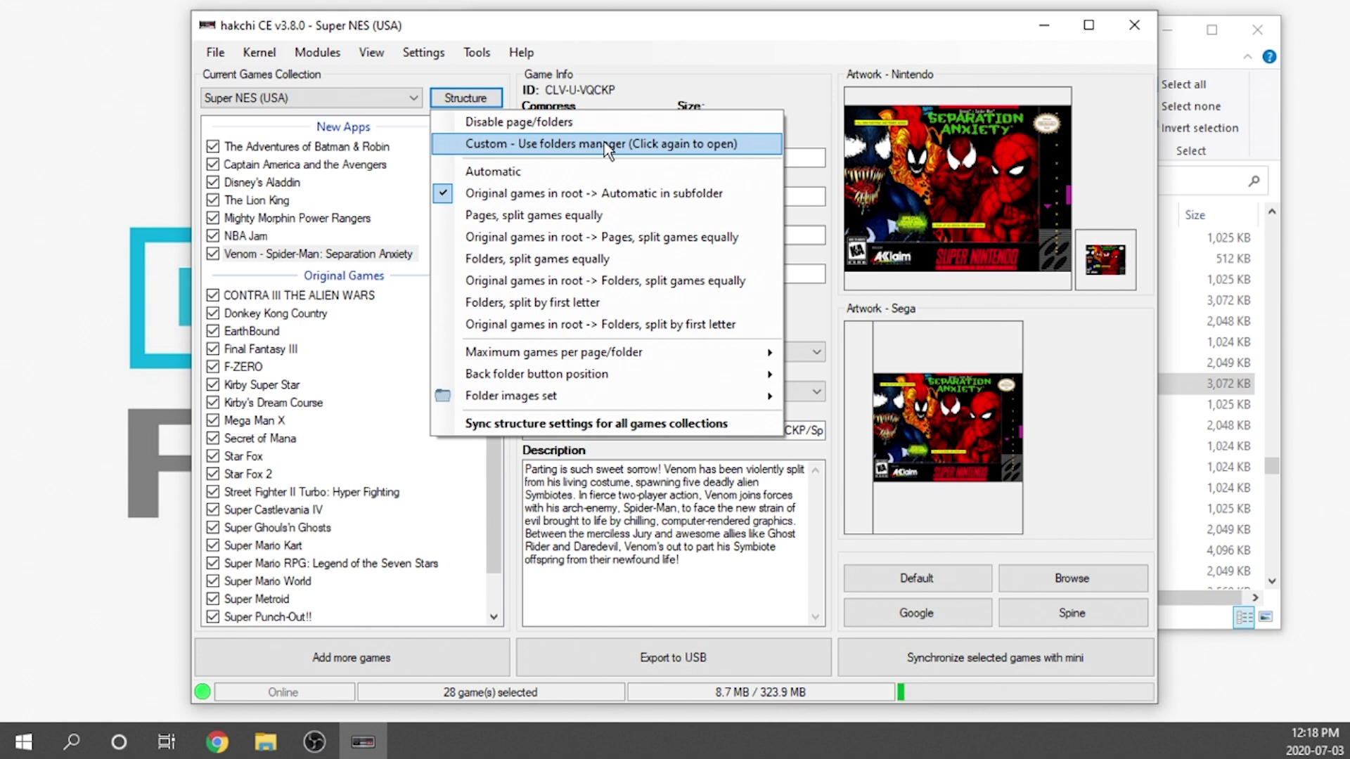
Switch the folder structure to custom folders, opening the Folders Manager
{"action": "left_click", "coordinate": [606, 144]}
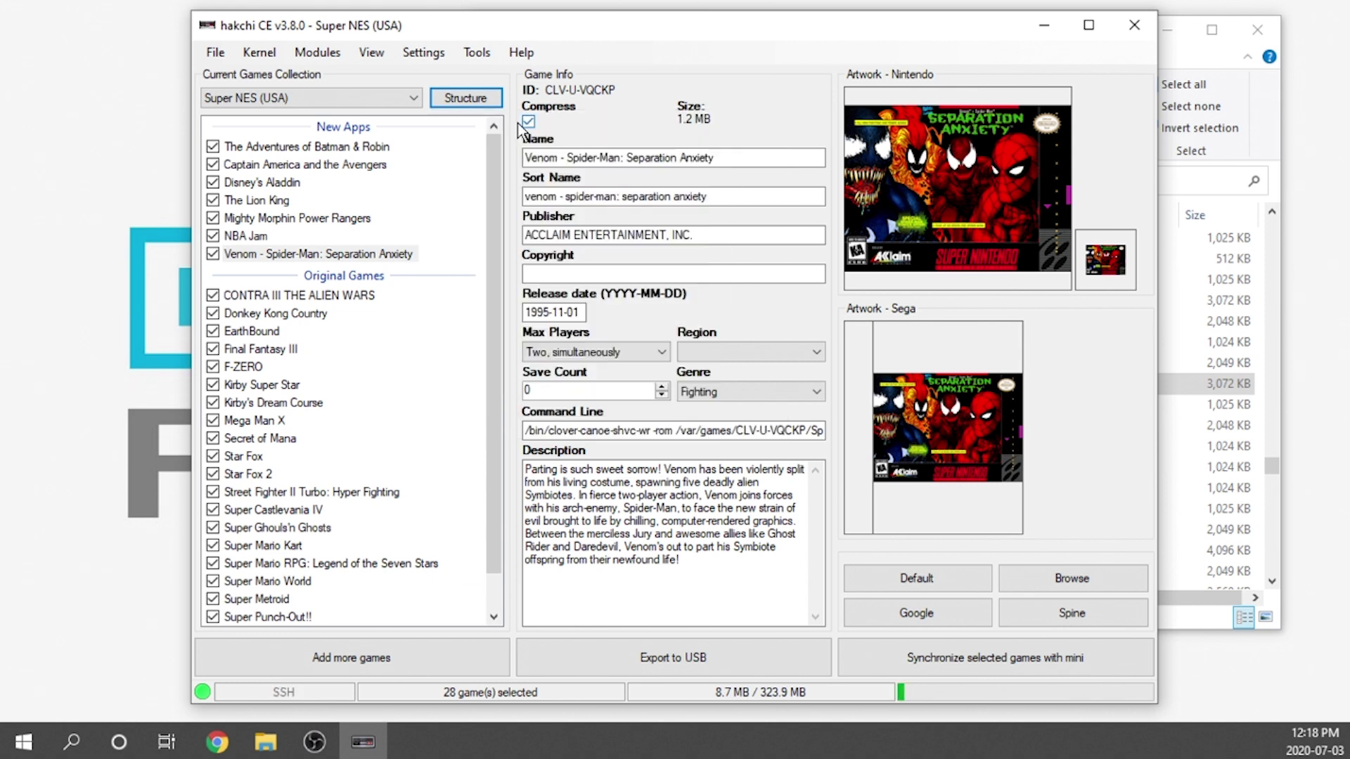
{"action": "left_click", "coordinate": [475, 102]}
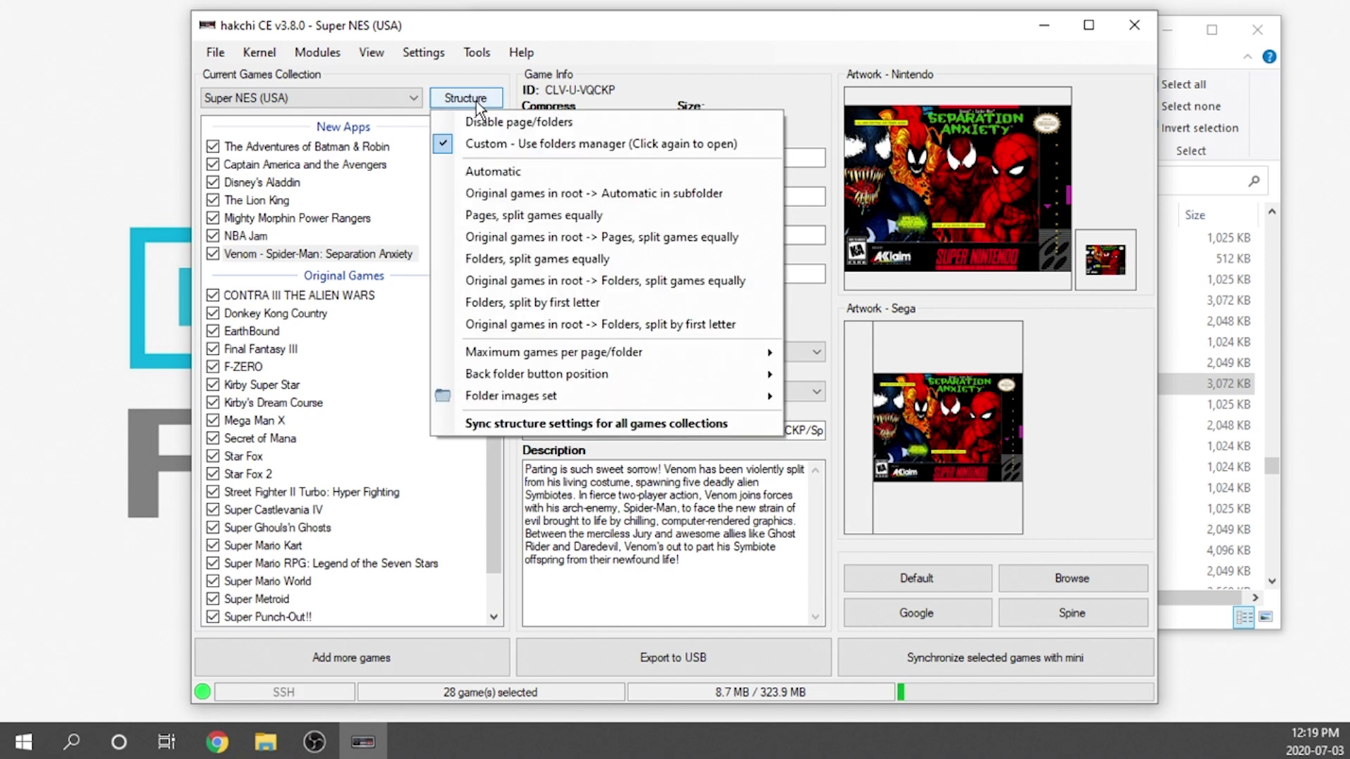
{"action": "left_click", "coordinate": [497, 144]}
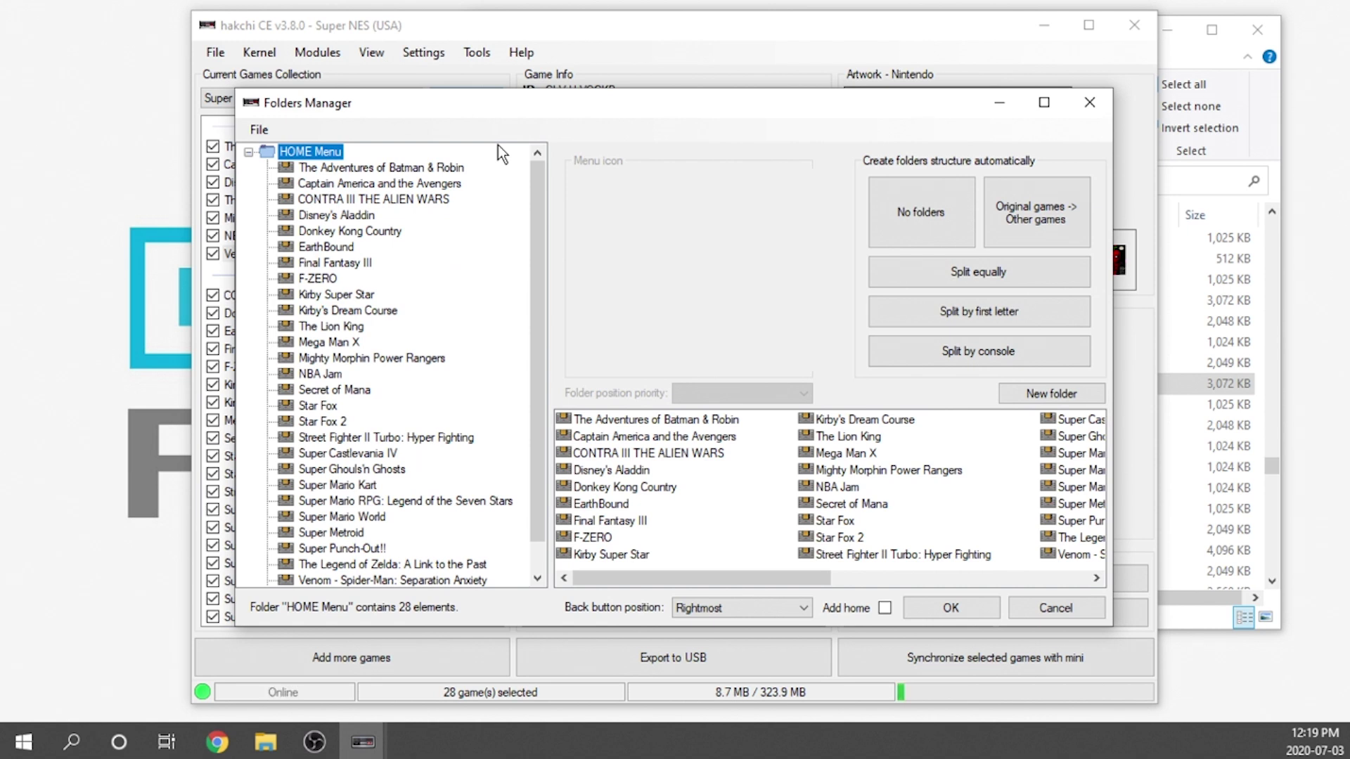
Preview the NBA Jam and Power Rangers art, then keep all 28 games under HOME Menu without folders
{"action": "scroll", "coordinate": [474, 208], "scroll_direction": "down", "scroll_amount": 1}
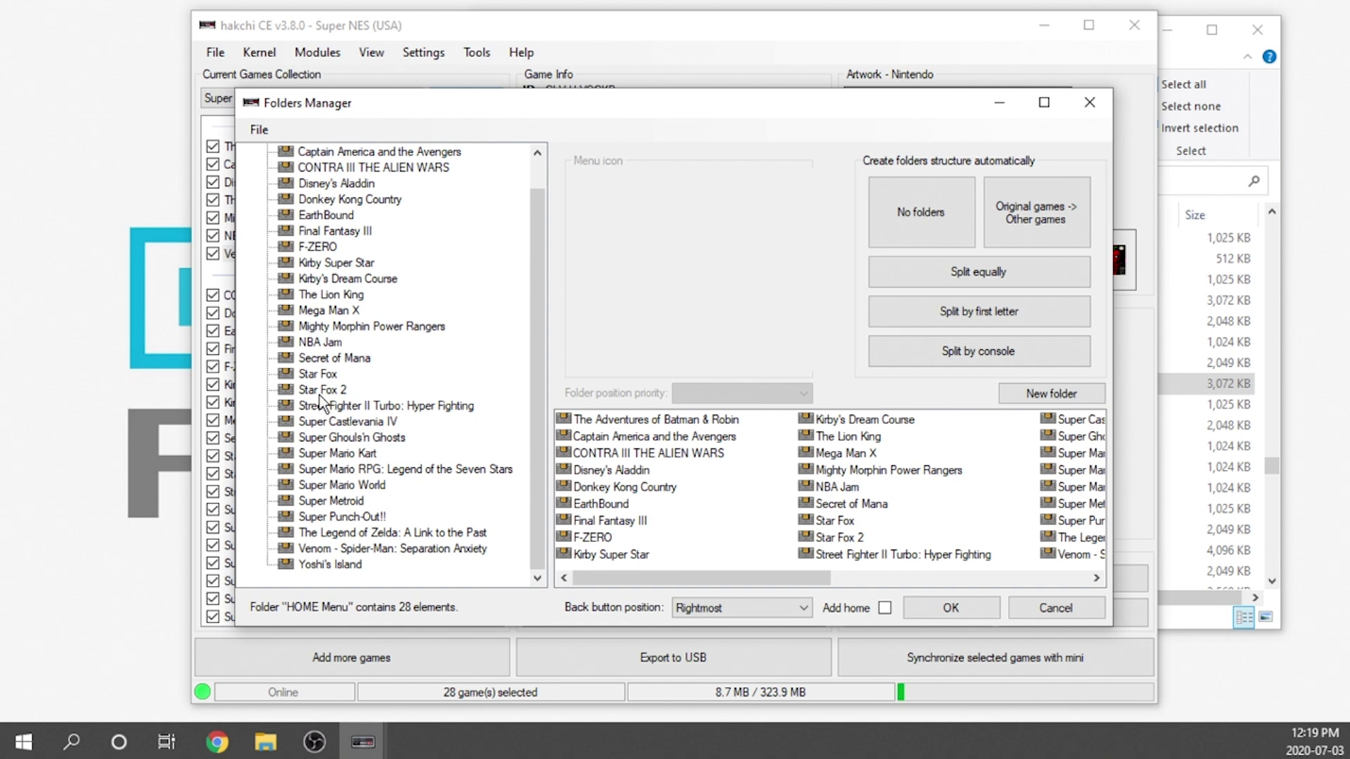
{"action": "left_click", "coordinate": [317, 342]}
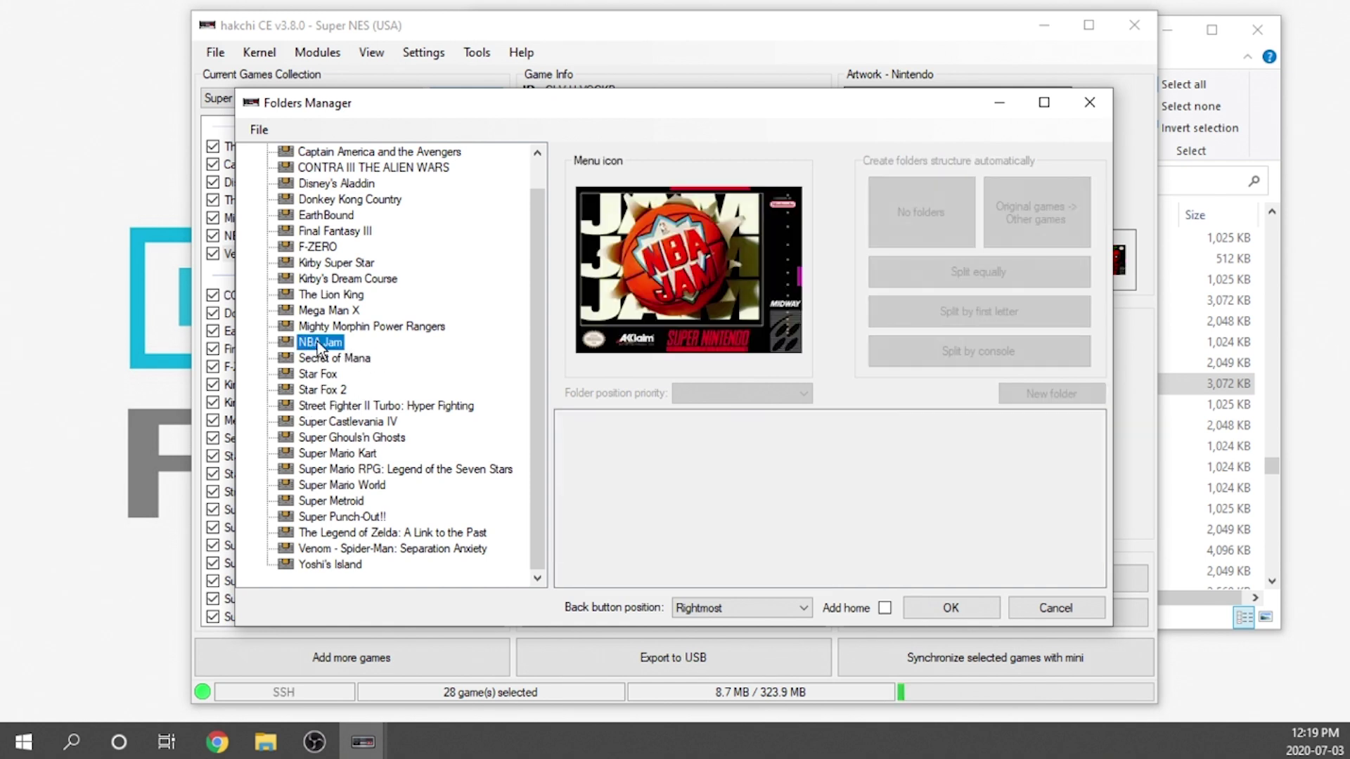
{"action": "left_click", "coordinate": [377, 325]}
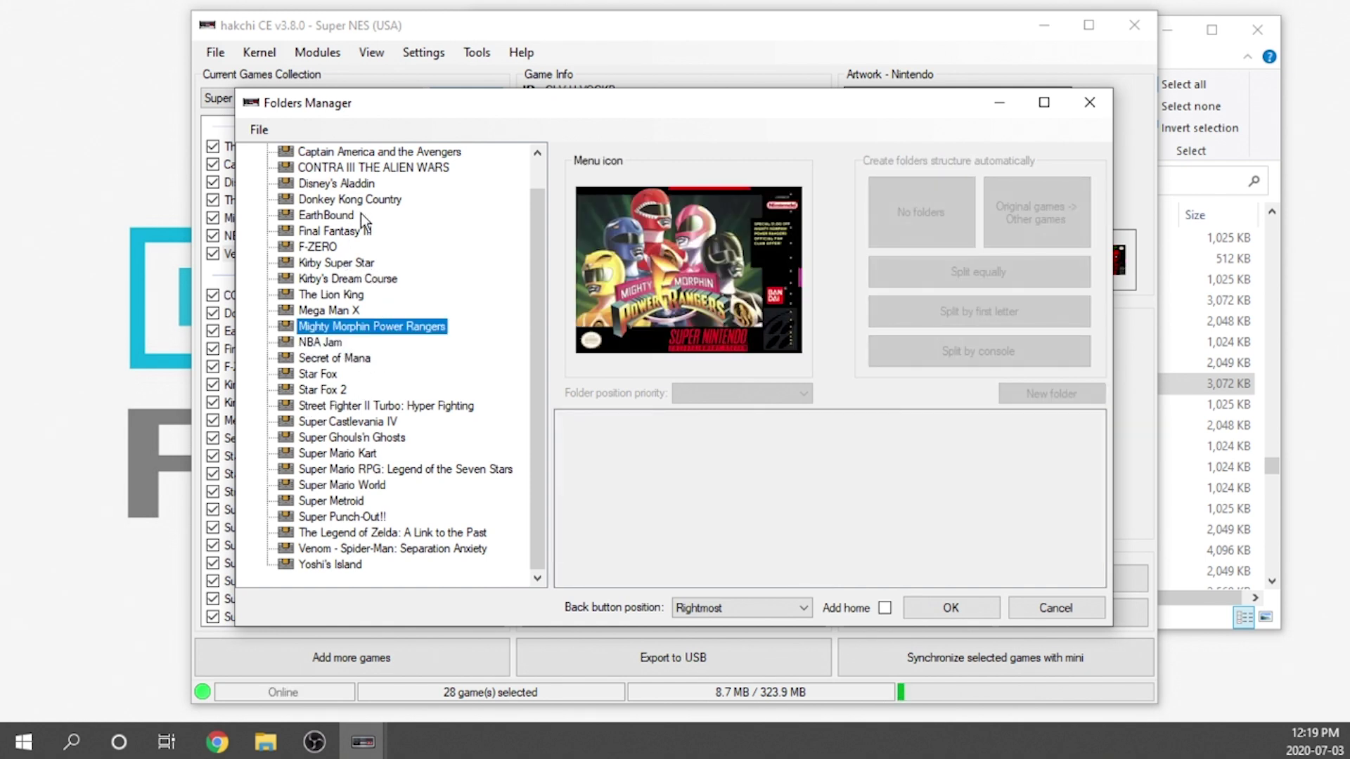
{"action": "scroll", "coordinate": [393, 340], "scroll_direction": "up", "scroll_amount": 1}
{"action": "left_click", "coordinate": [339, 155]}
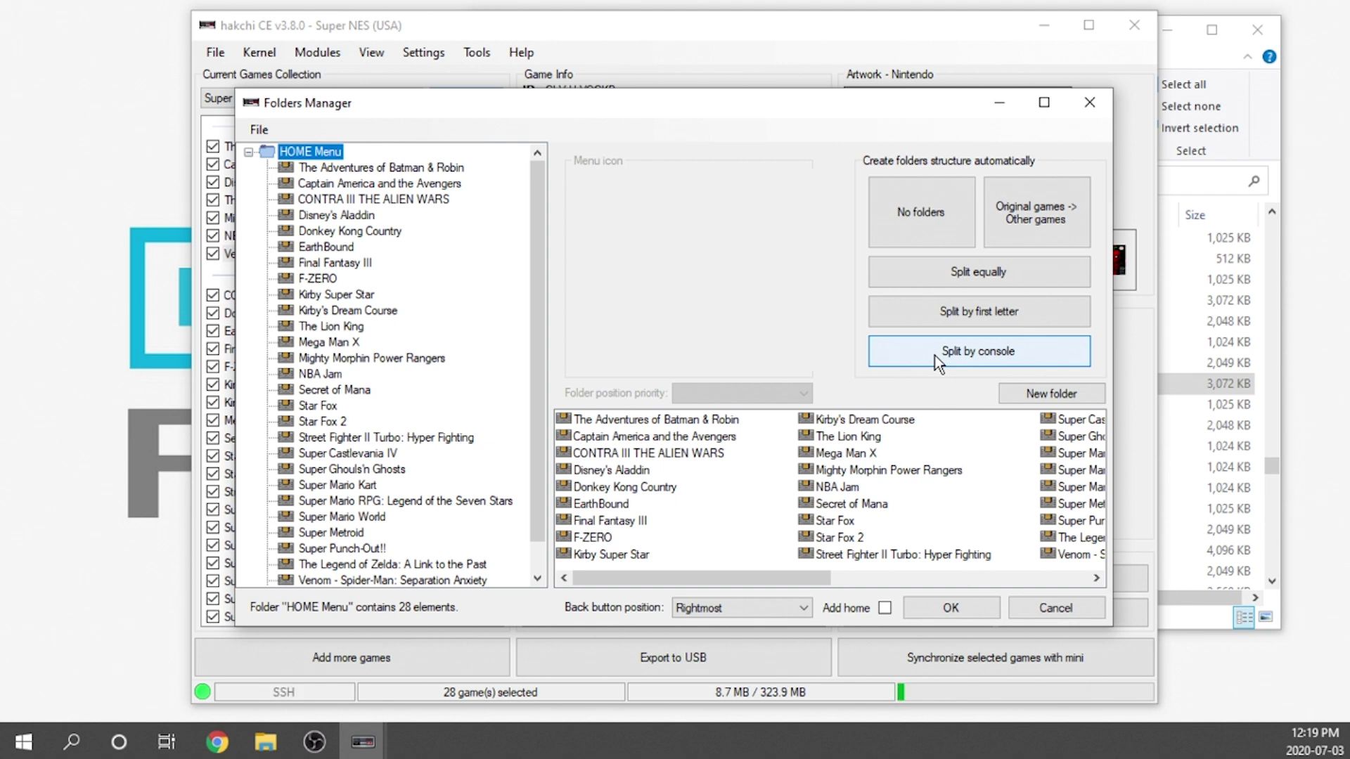
{"action": "left_click", "coordinate": [928, 212]}
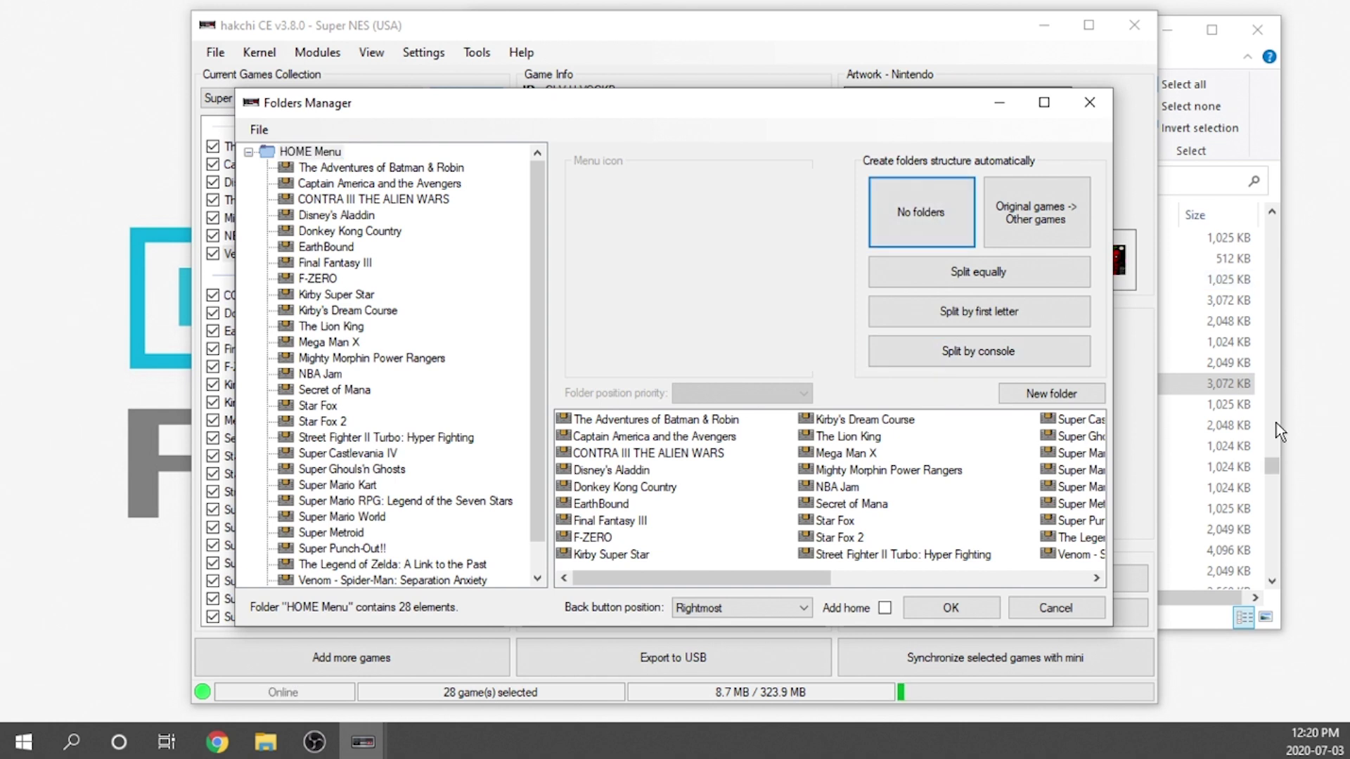
{"action": "left_click", "coordinate": [1068, 395]}
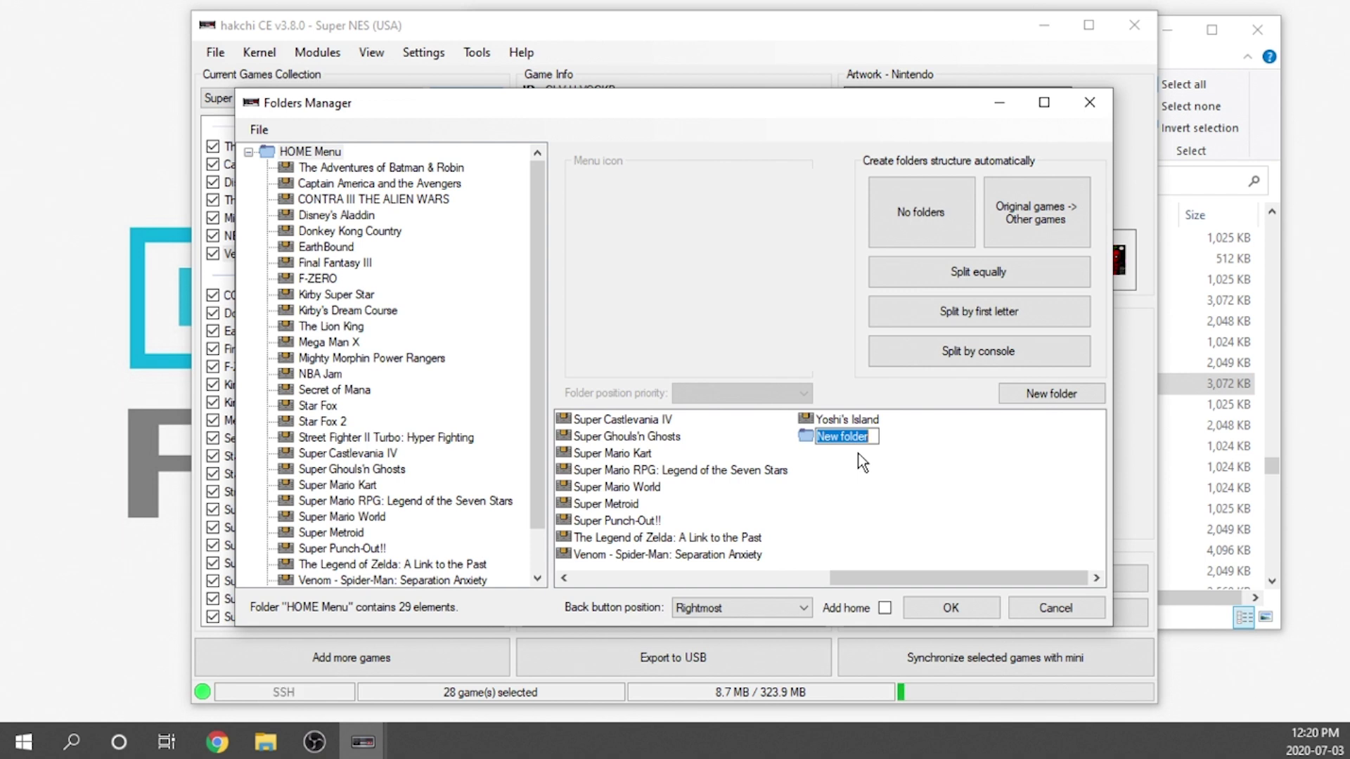
{"action": "key", "text": "Return"}
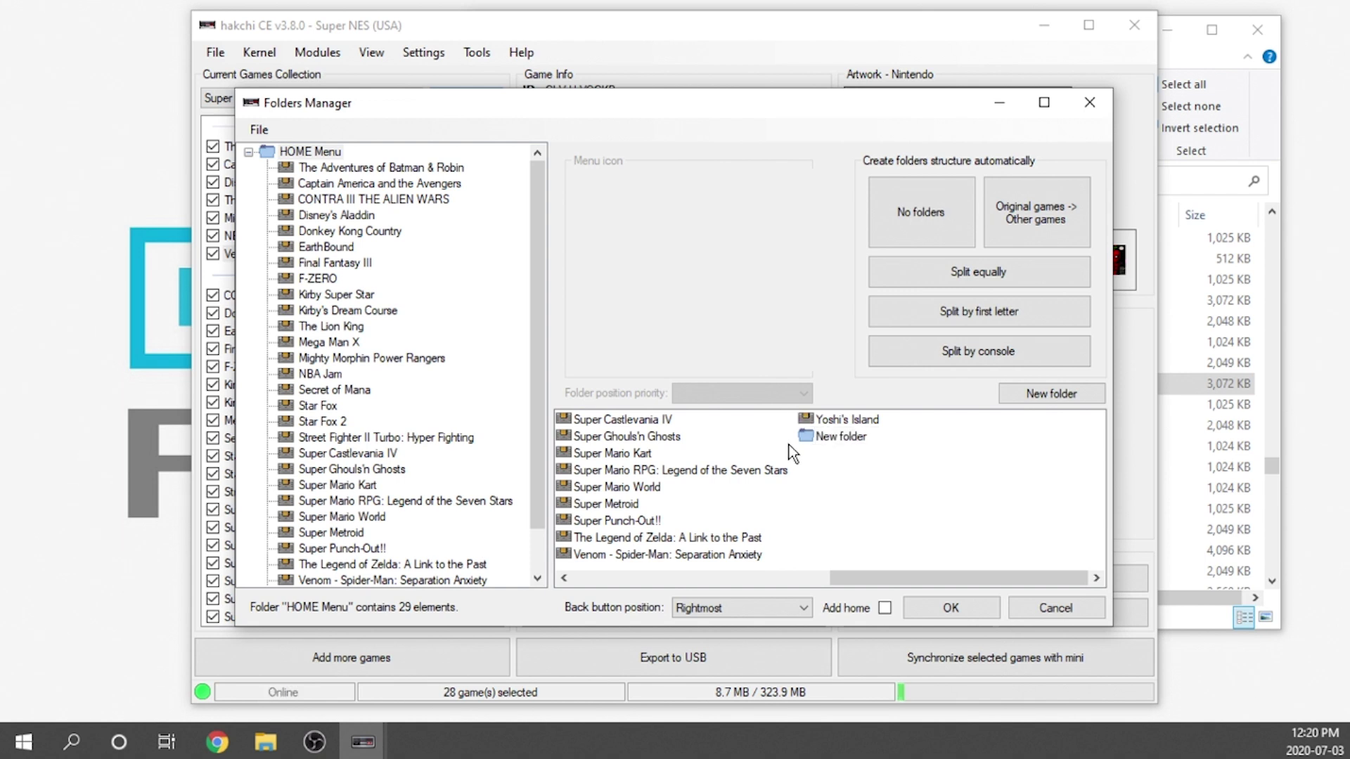
{"action": "left_click", "coordinate": [819, 439]}
{"action": "key", "text": "Return"}
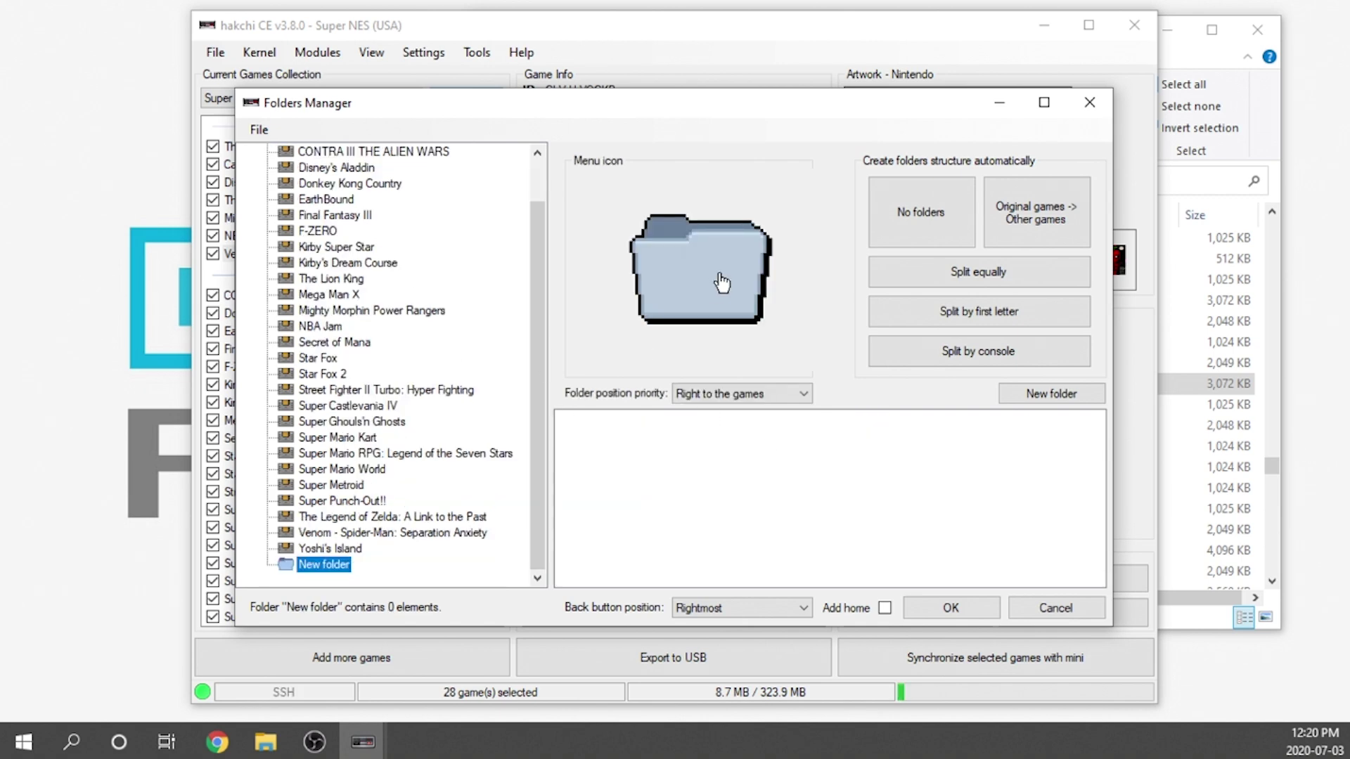
{"action": "left_click", "coordinate": [720, 281]}
{"action": "left_click", "coordinate": [510, 412]}
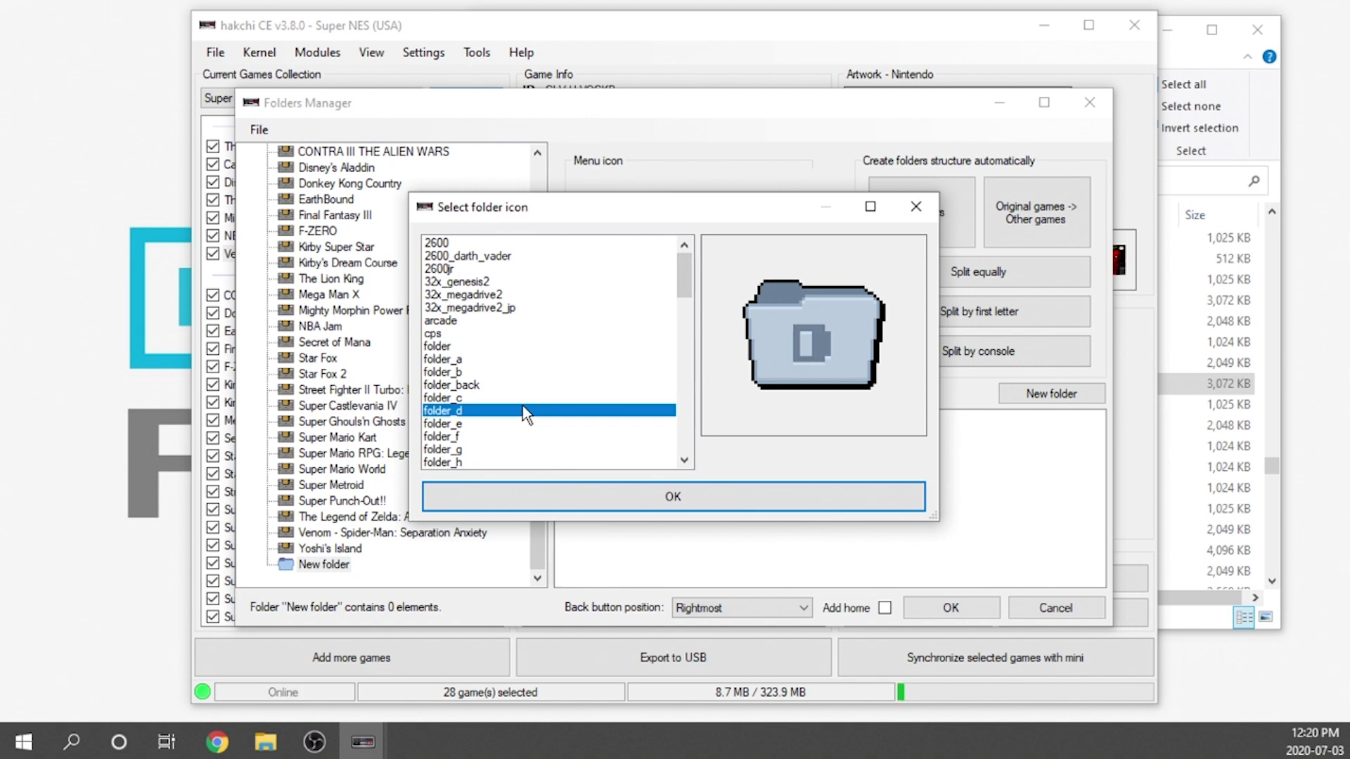
{"action": "scroll", "coordinate": [509, 408], "scroll_direction": "down", "scroll_amount": 2}
{"action": "left_click", "coordinate": [509, 386]}
{"action": "scroll", "coordinate": [510, 395], "scroll_direction": "down", "scroll_amount": 6}
{"action": "scroll", "coordinate": [512, 398], "scroll_direction": "down", "scroll_amount": 3}
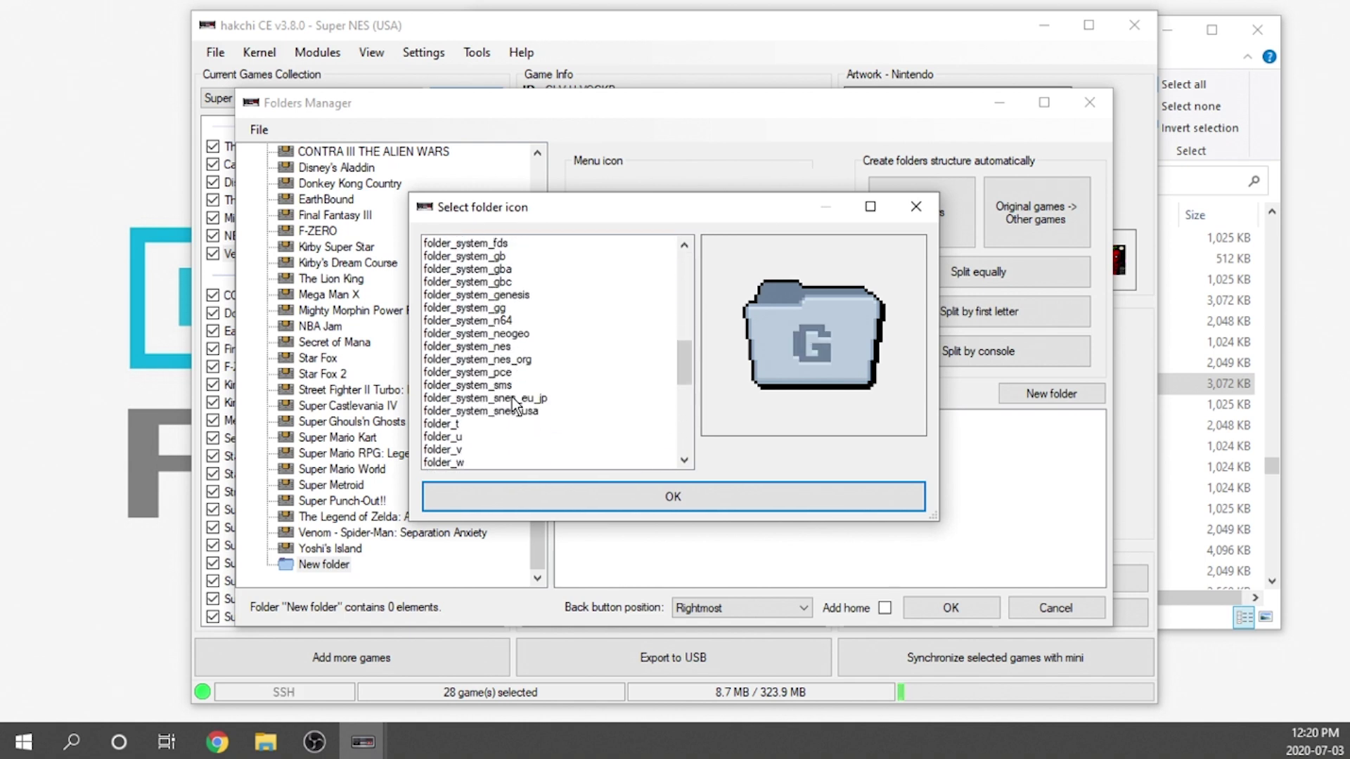
{"action": "left_click", "coordinate": [511, 398]}
{"action": "scroll", "coordinate": [512, 398], "scroll_direction": "down", "scroll_amount": 3}
{"action": "left_click", "coordinate": [500, 411]}
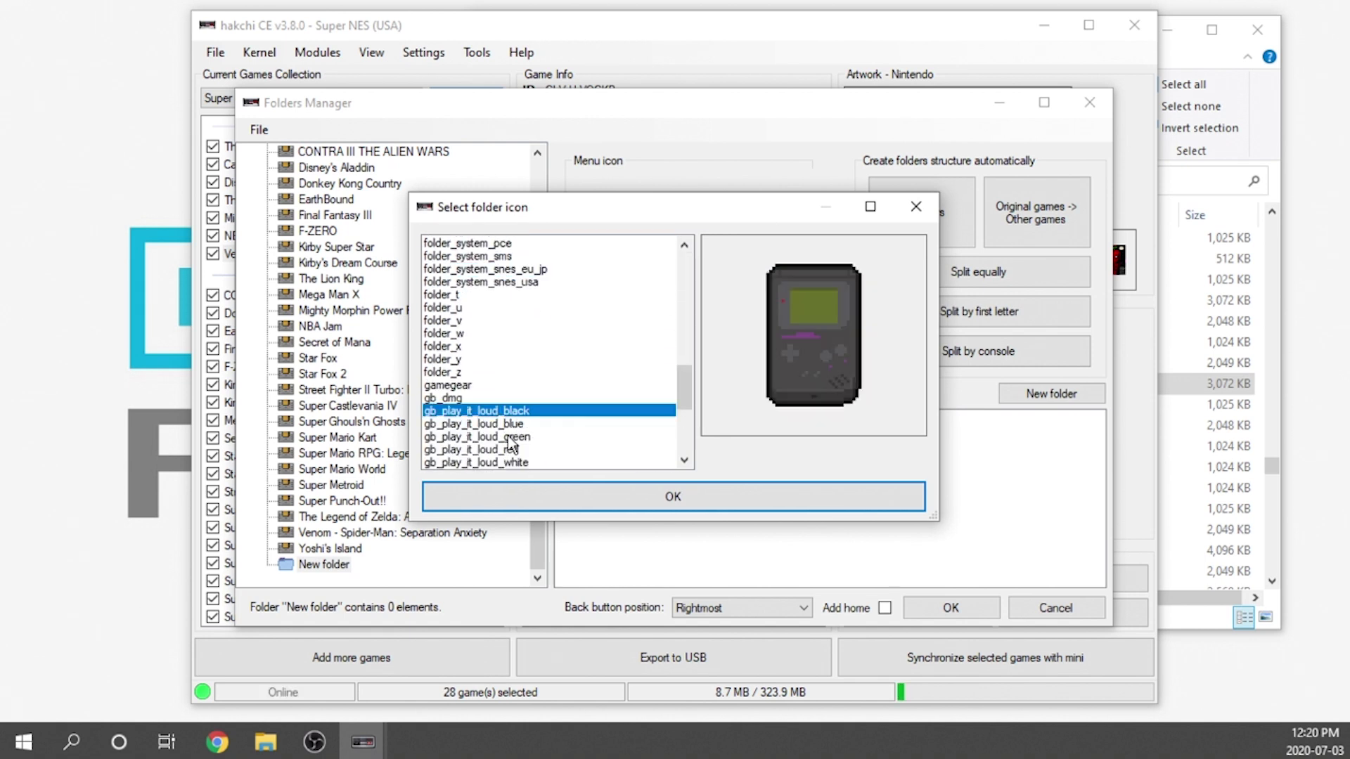
{"action": "left_click", "coordinate": [506, 449]}
{"action": "scroll", "coordinate": [543, 415], "scroll_direction": "down", "scroll_amount": 2}
{"action": "scroll", "coordinate": [543, 415], "scroll_direction": "down", "scroll_amount": 4}
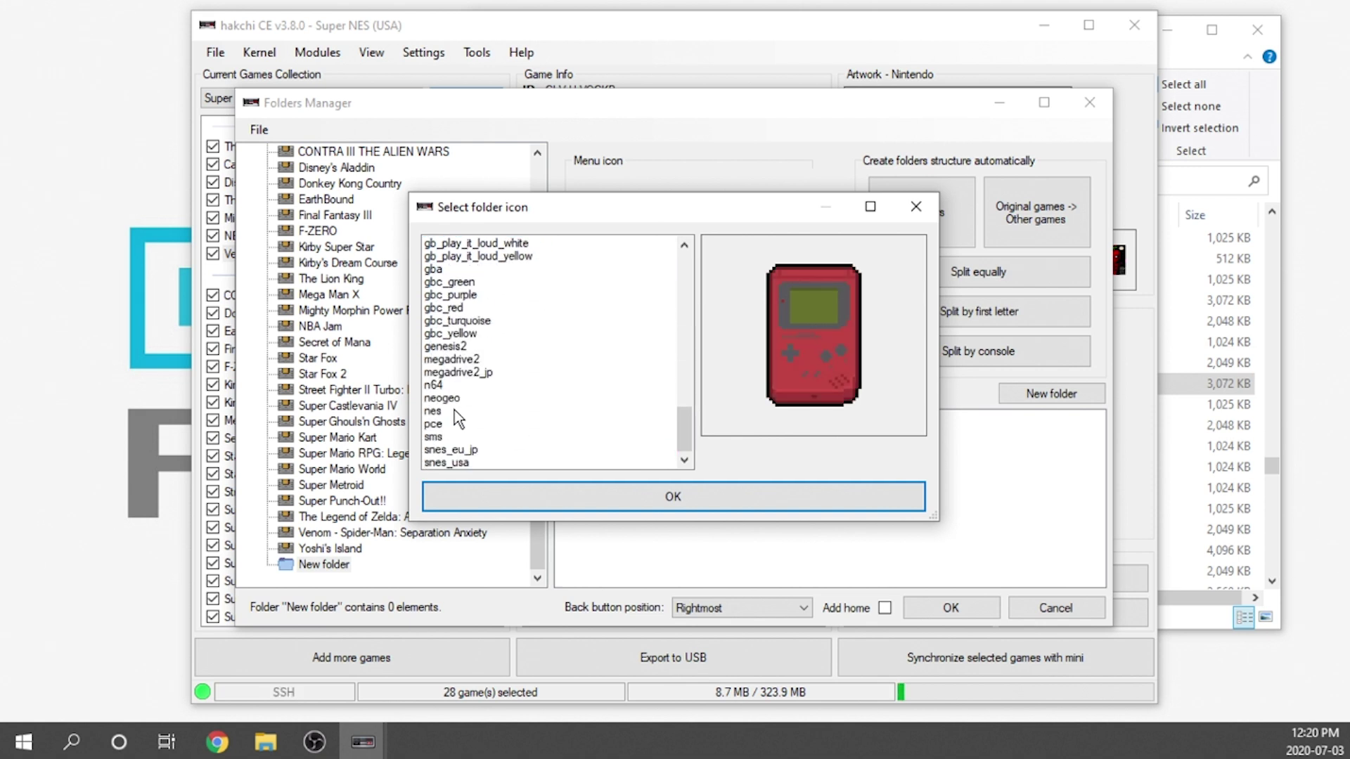
{"action": "left_click", "coordinate": [454, 411]}
{"action": "left_click", "coordinate": [472, 450]}
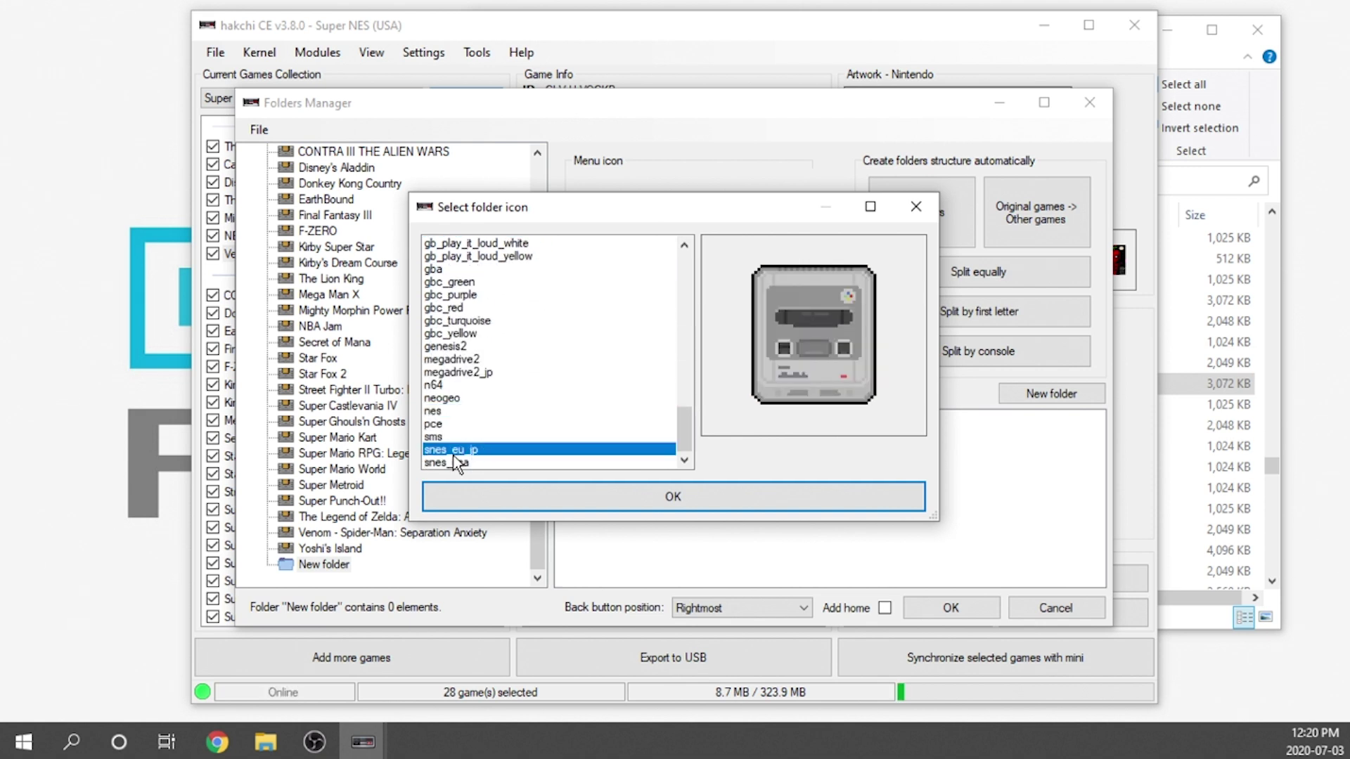
{"action": "scroll", "coordinate": [492, 379], "scroll_direction": "up", "scroll_amount": 5}
{"action": "scroll", "coordinate": [490, 375], "scroll_direction": "up", "scroll_amount": 4}
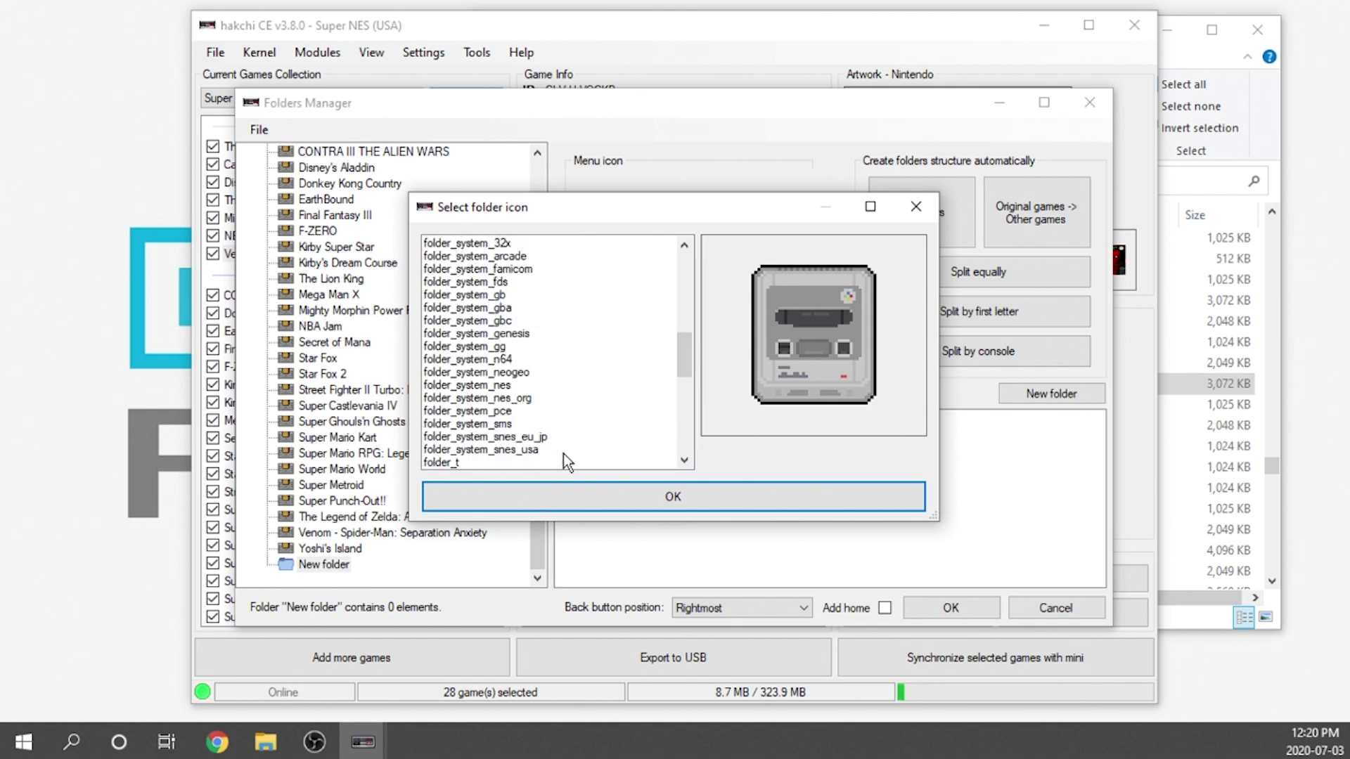
{"action": "left_click", "coordinate": [916, 207]}
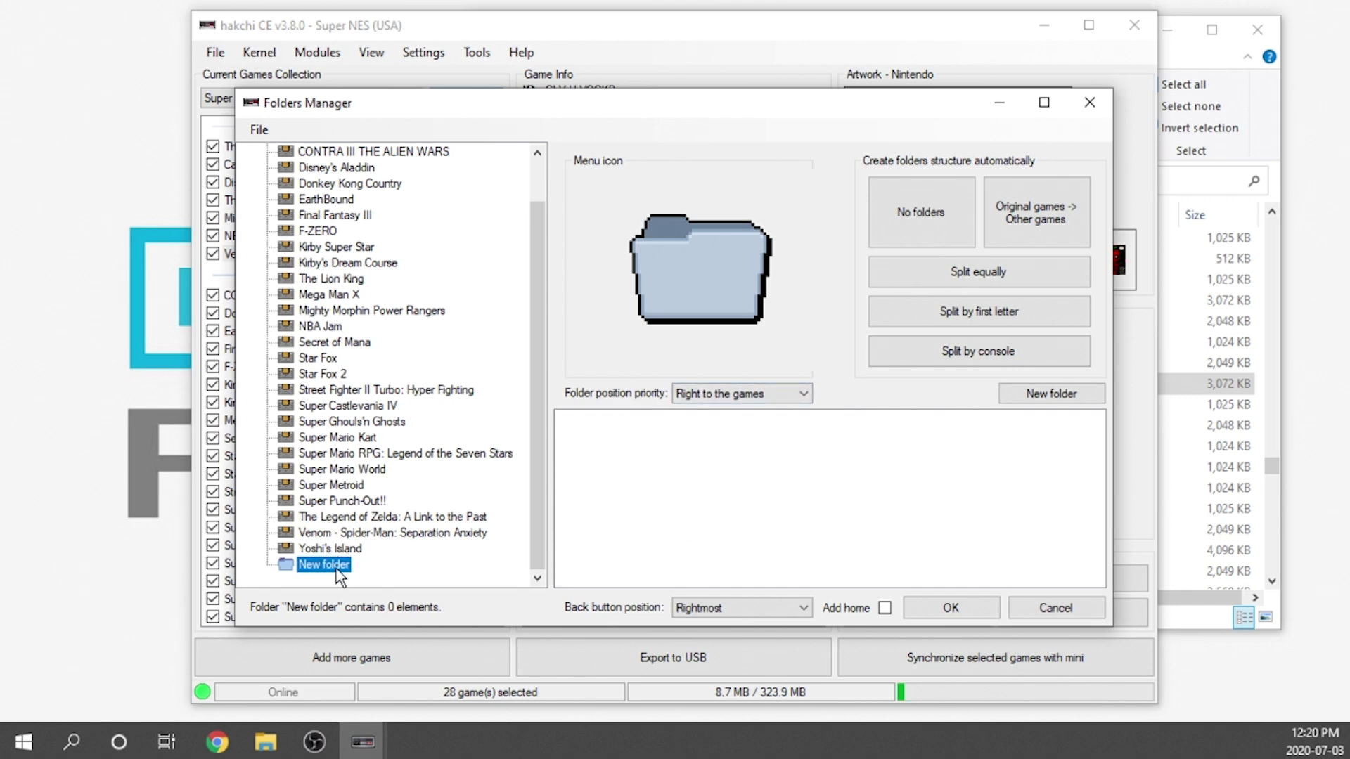
{"action": "key", "text": "Delete"}
{"action": "key", "text": "Return"}
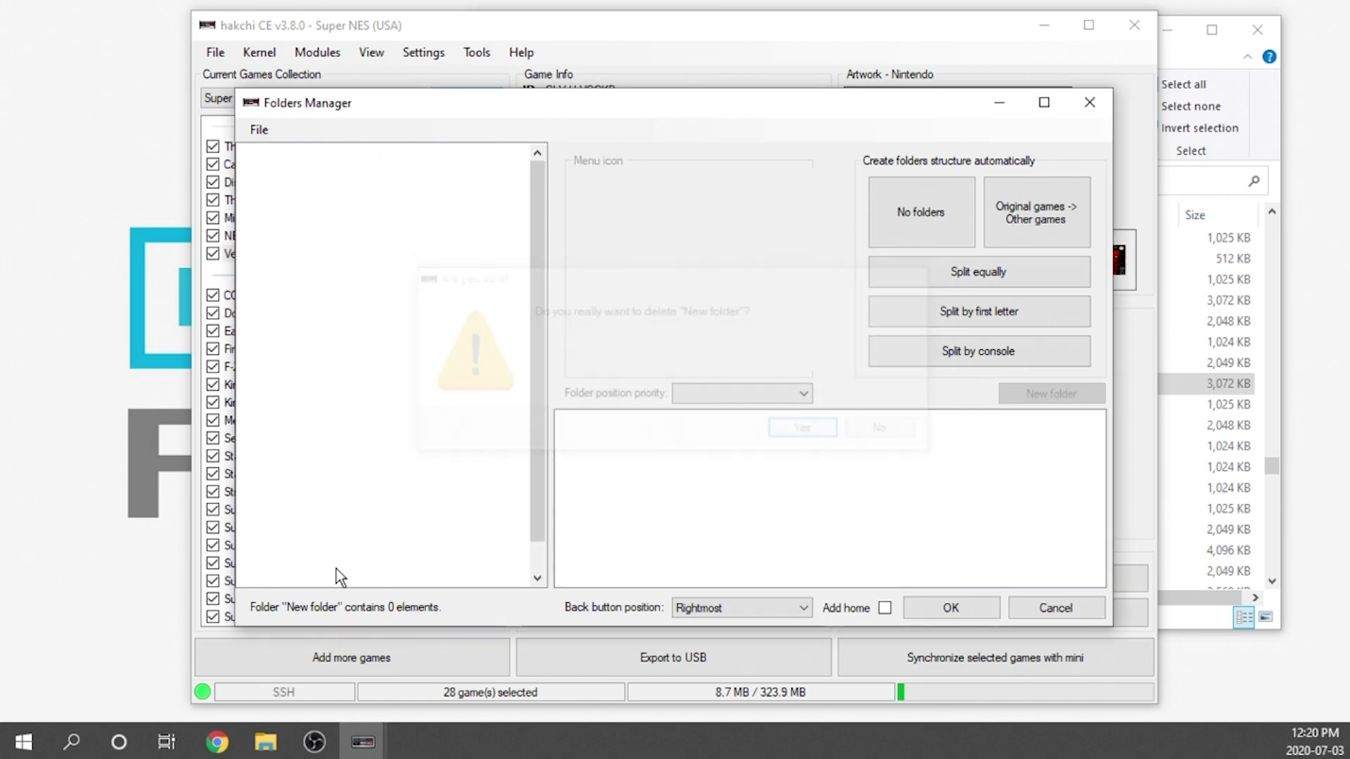
{"action": "left_click", "coordinate": [949, 606]}
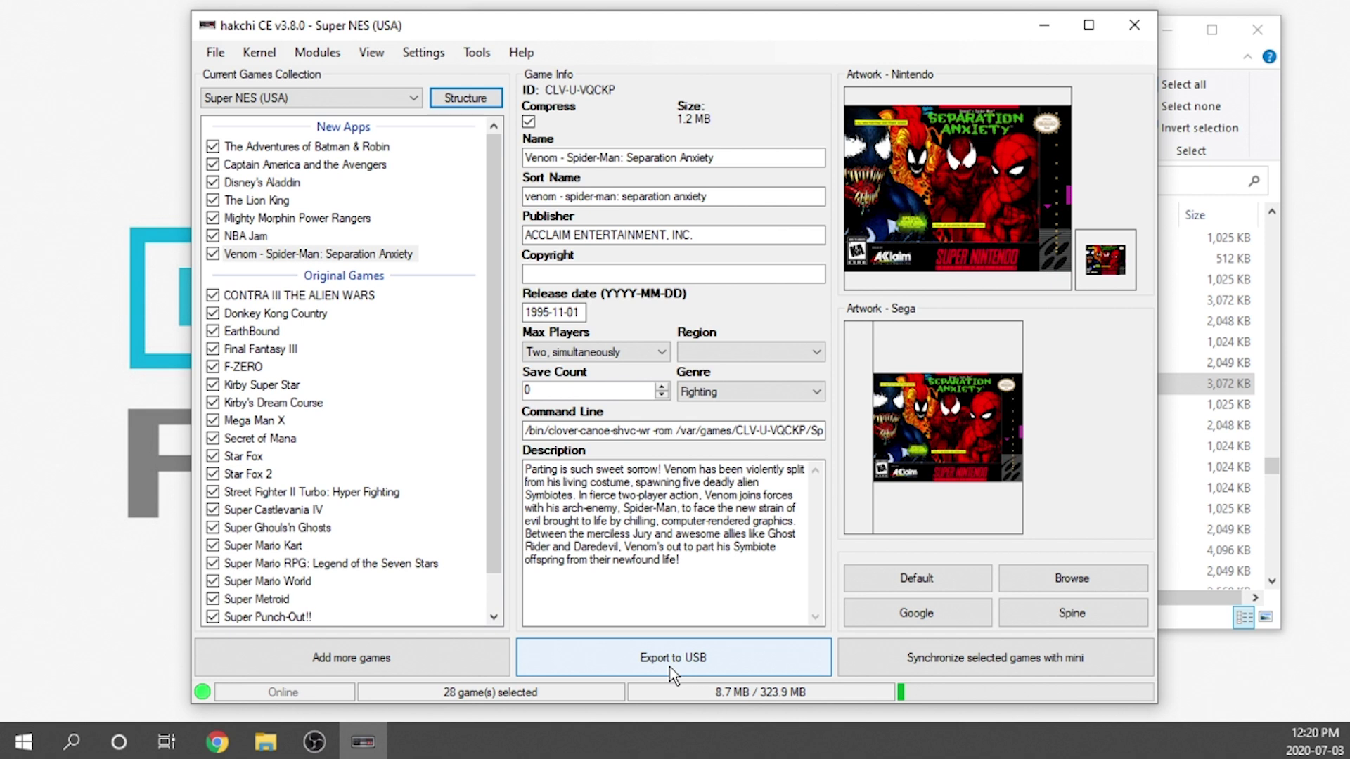
Export the 28 selected games to the HAKCHI drive (I:), keeping the default folder layout
{"action": "left_click", "coordinate": [673, 674]}
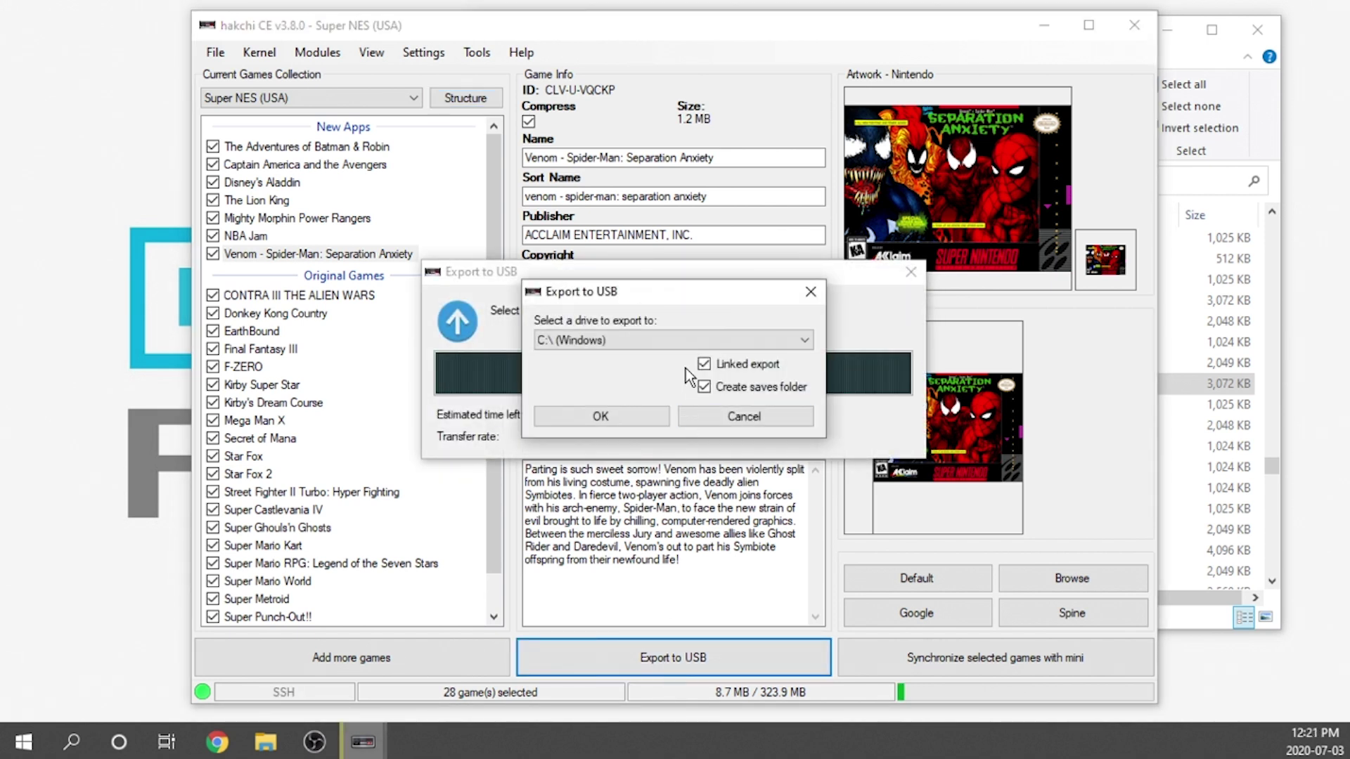
{"action": "left_click", "coordinate": [656, 344]}
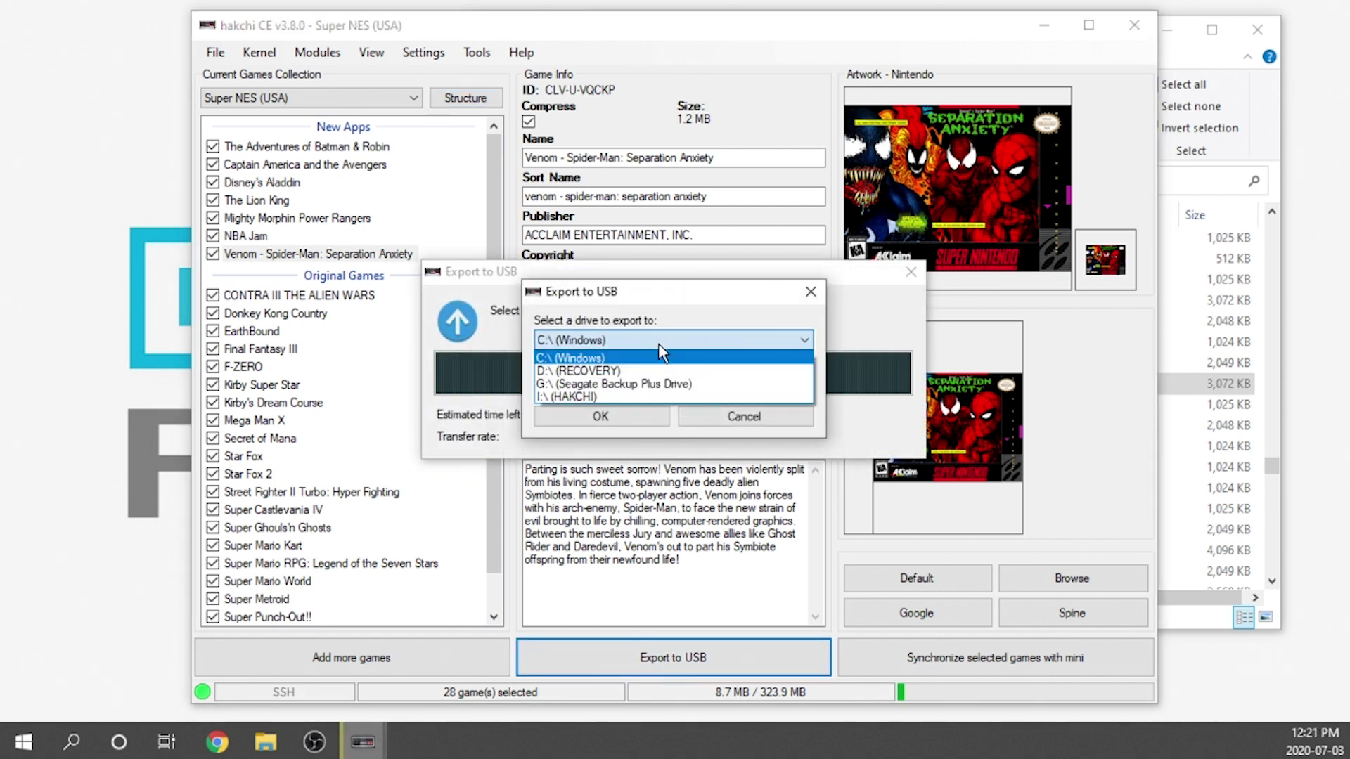
{"action": "left_click", "coordinate": [592, 397]}
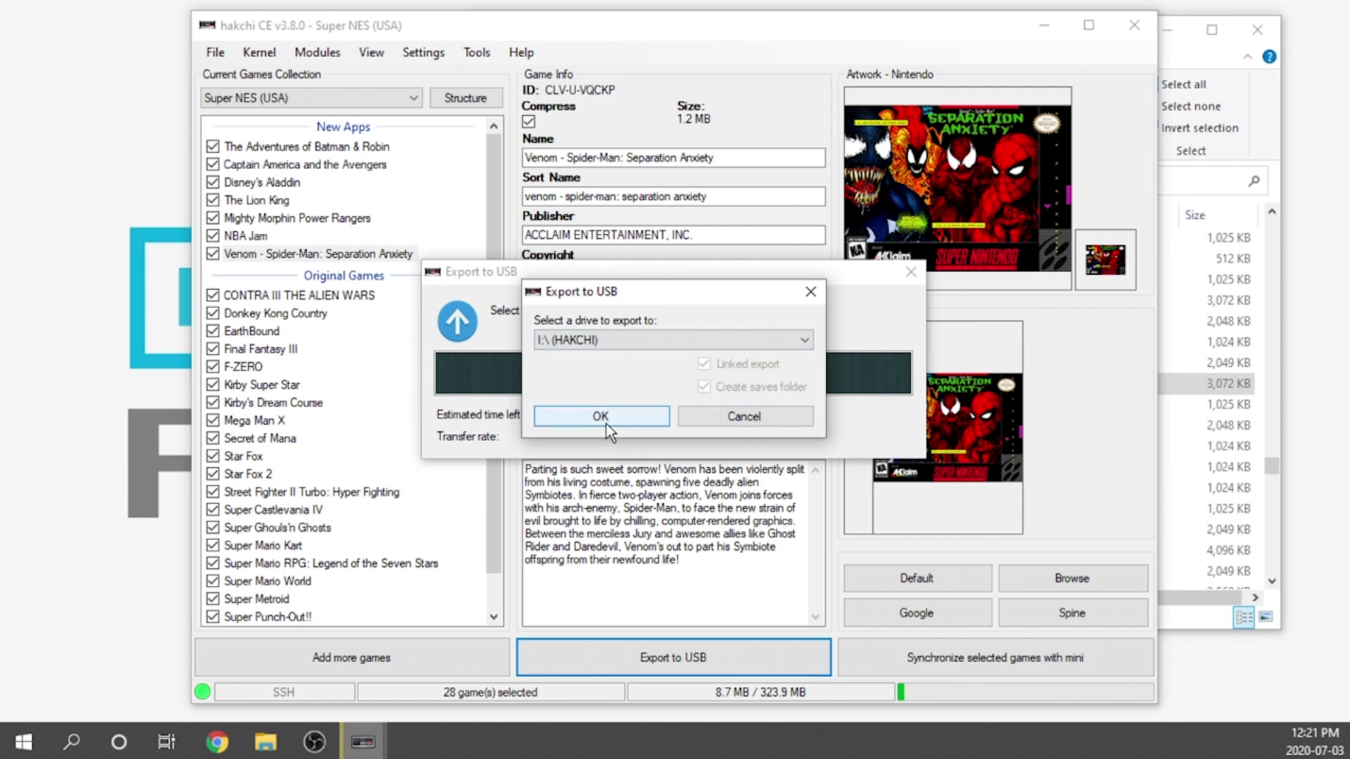
{"action": "left_click", "coordinate": [606, 421]}
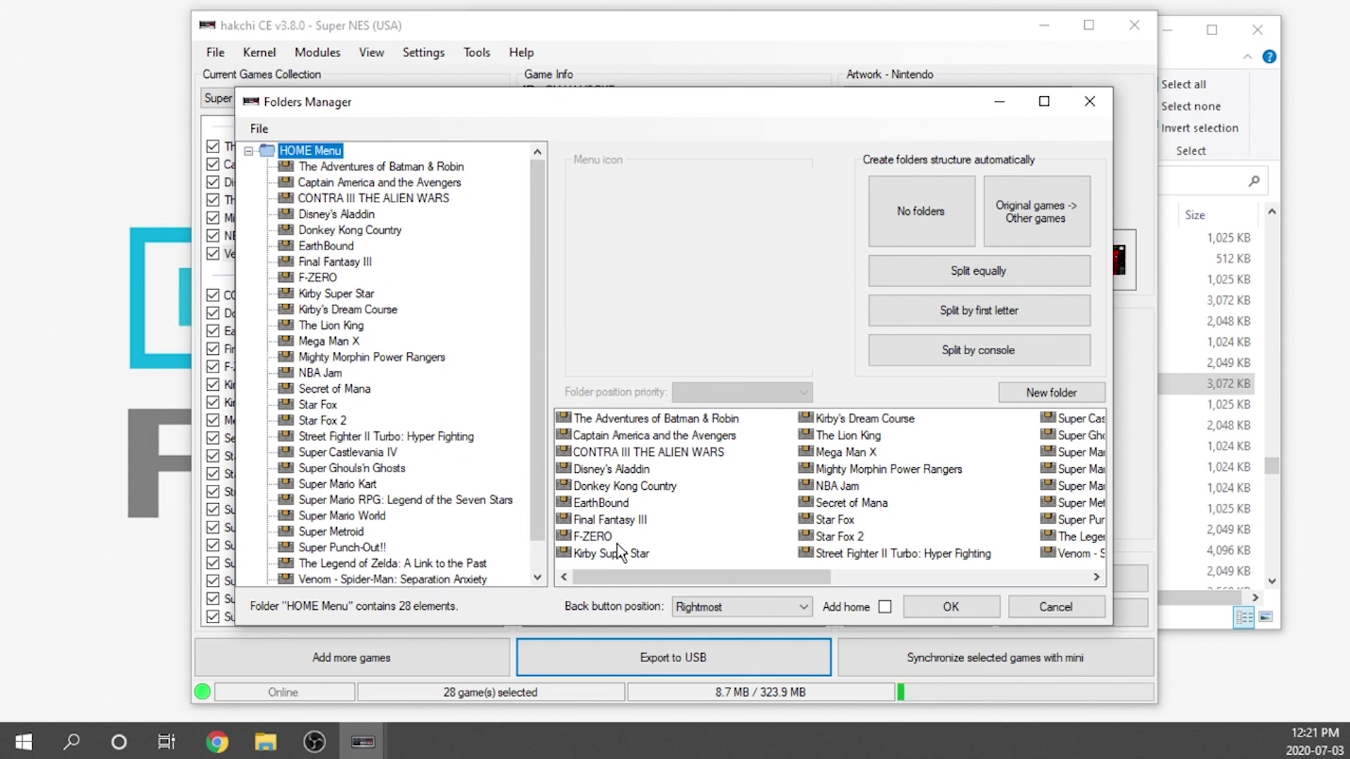
{"action": "left_click", "coordinate": [946, 608]}
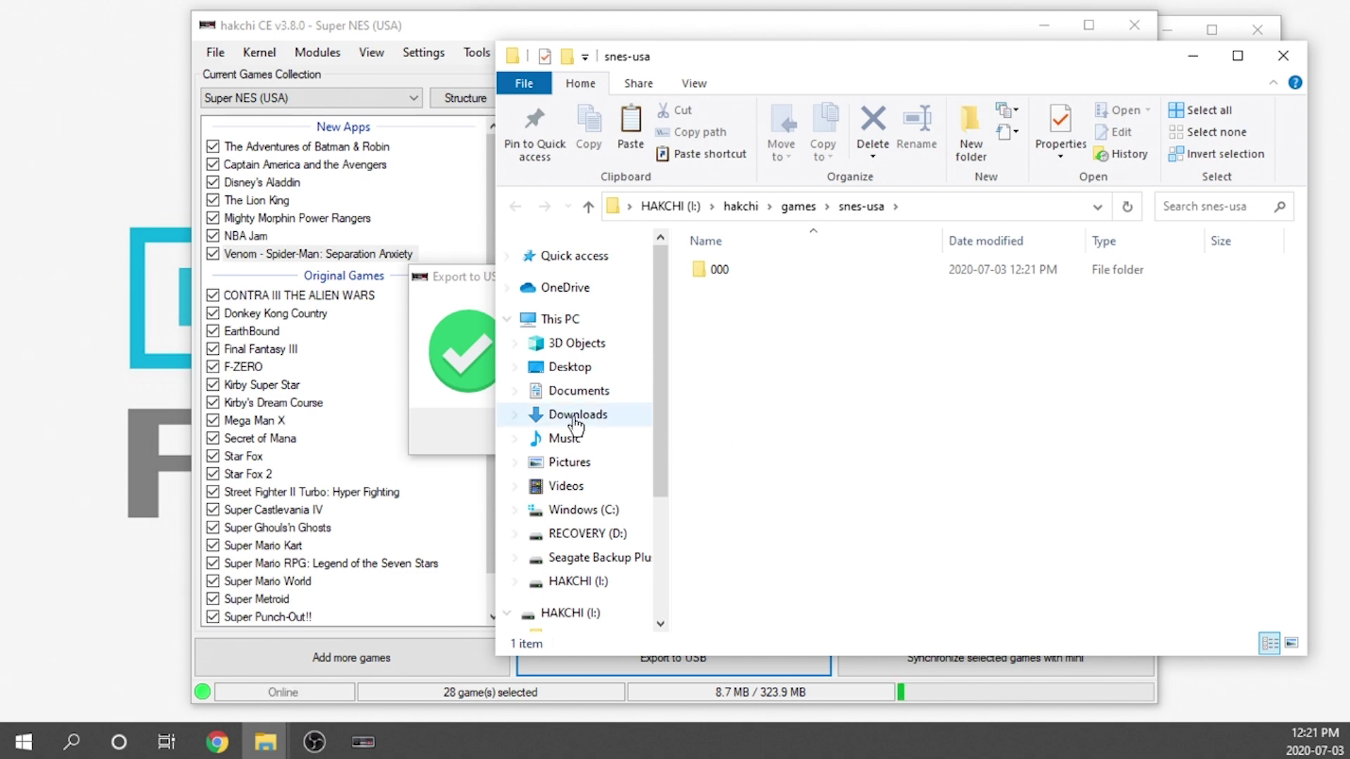
Dismiss the Done! message, review the game folders inside 000 on HAKCHI (I:), then close Explorer
{"action": "left_click", "coordinate": [447, 383]}
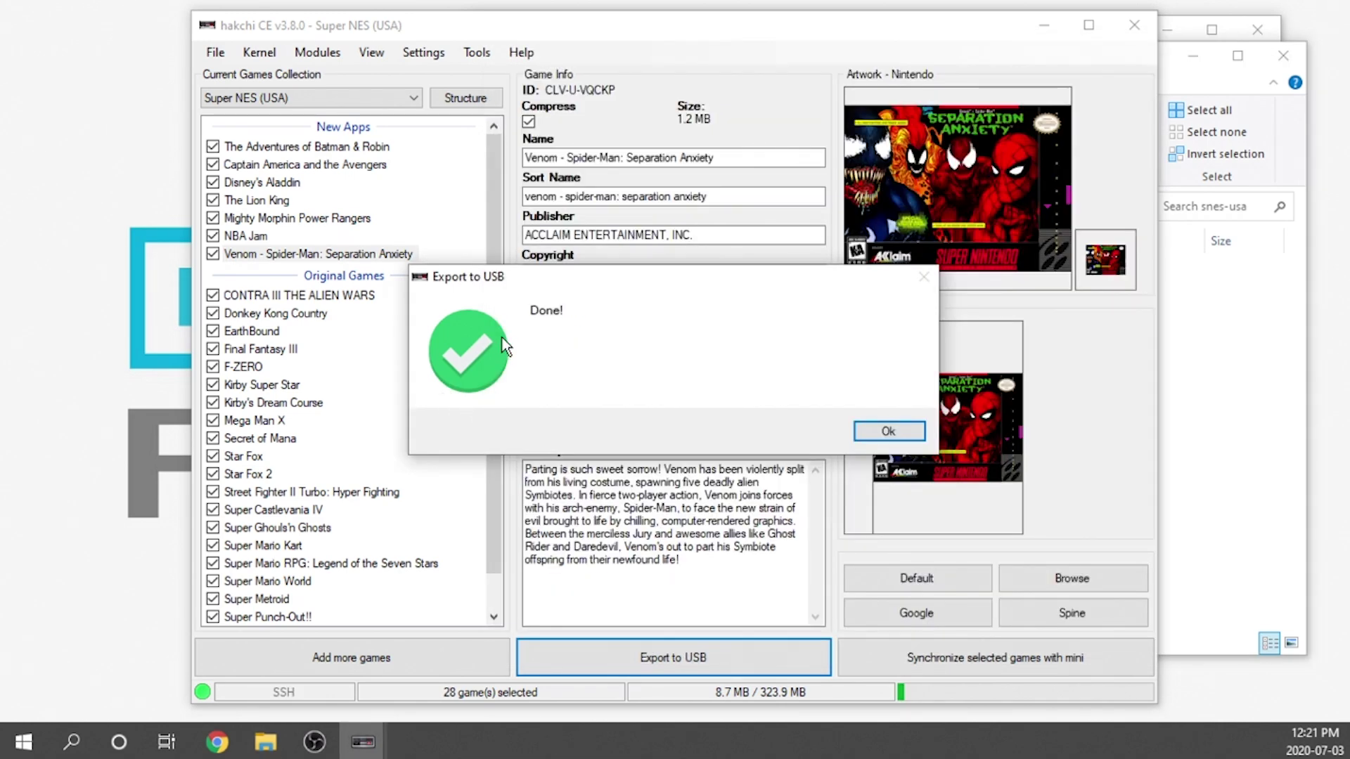
{"action": "left_click", "coordinate": [913, 428]}
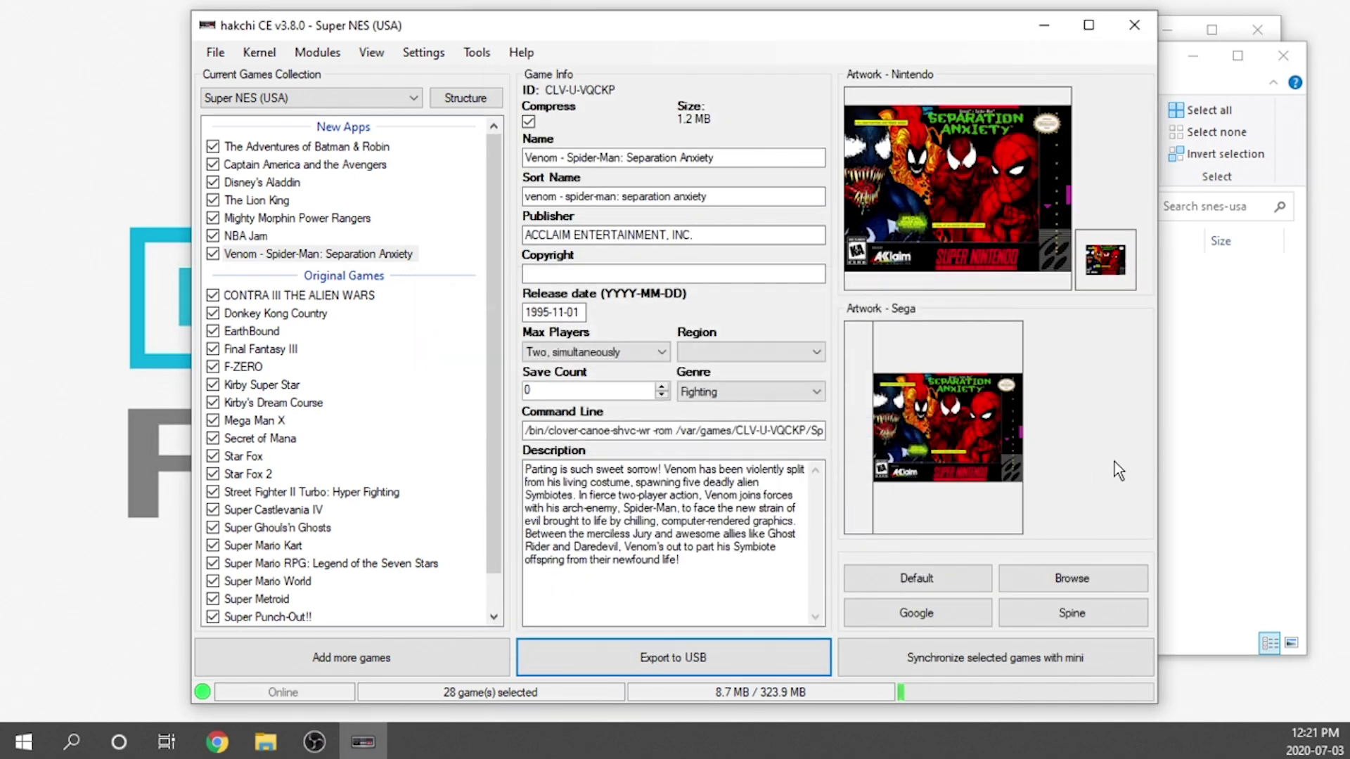
{"action": "left_click", "coordinate": [1207, 433]}
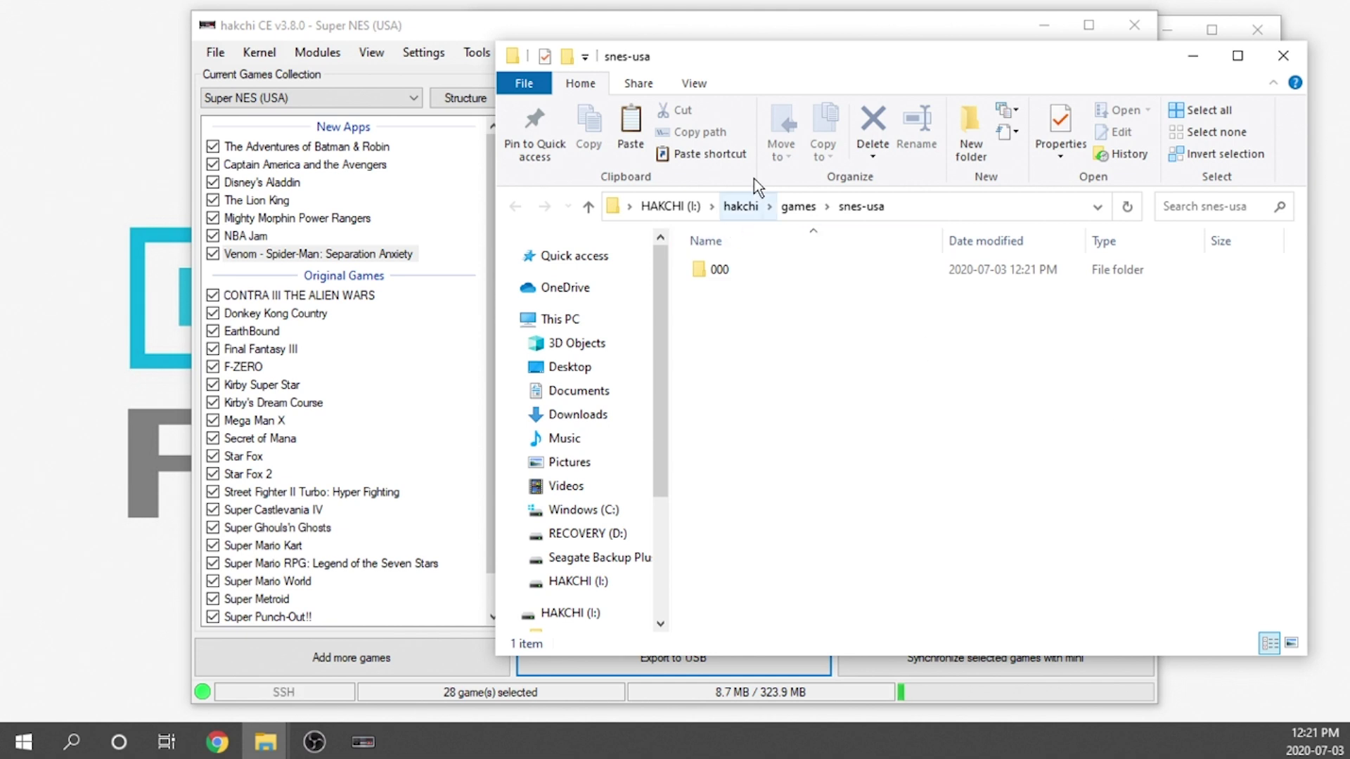
{"action": "double_click", "coordinate": [718, 270]}
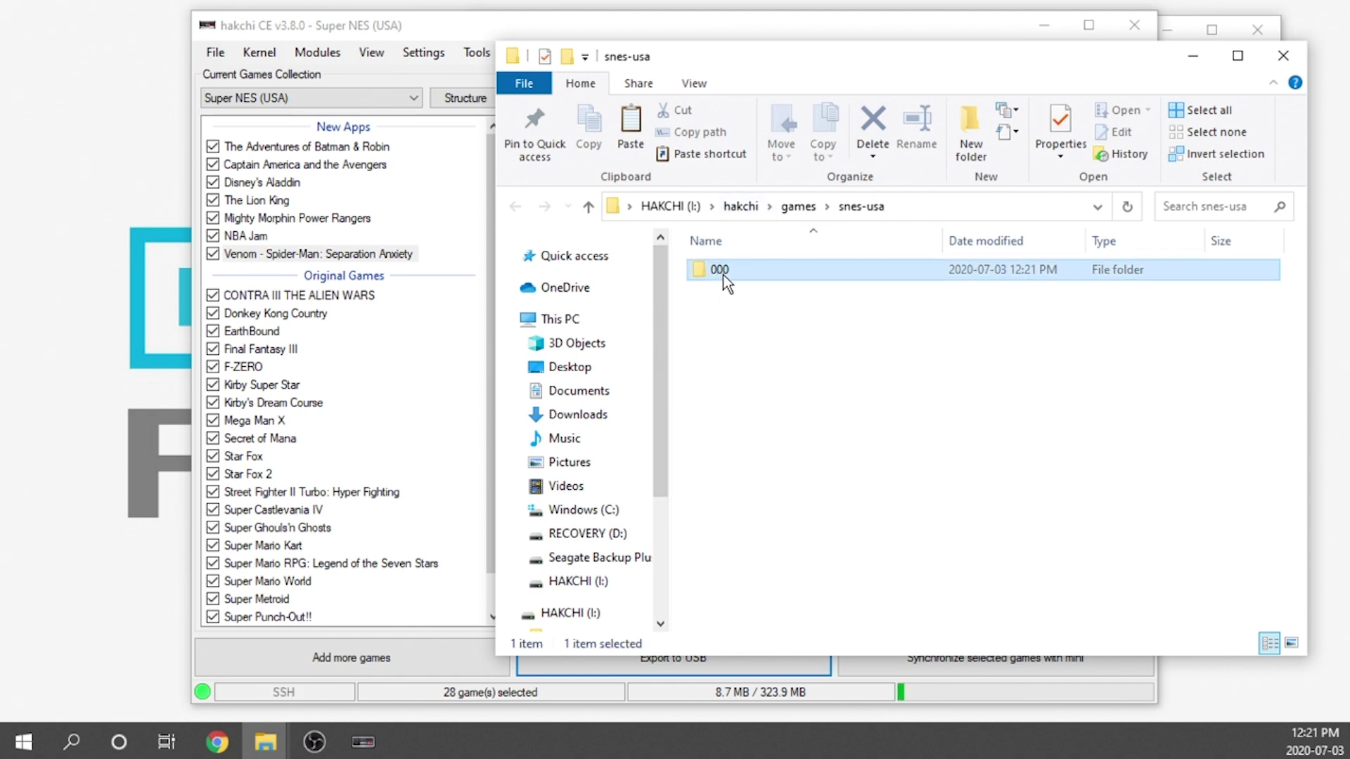
{"action": "scroll", "coordinate": [783, 550], "scroll_direction": "down", "scroll_amount": 4}
{"action": "scroll", "coordinate": [783, 550], "scroll_direction": "up", "scroll_amount": 4}
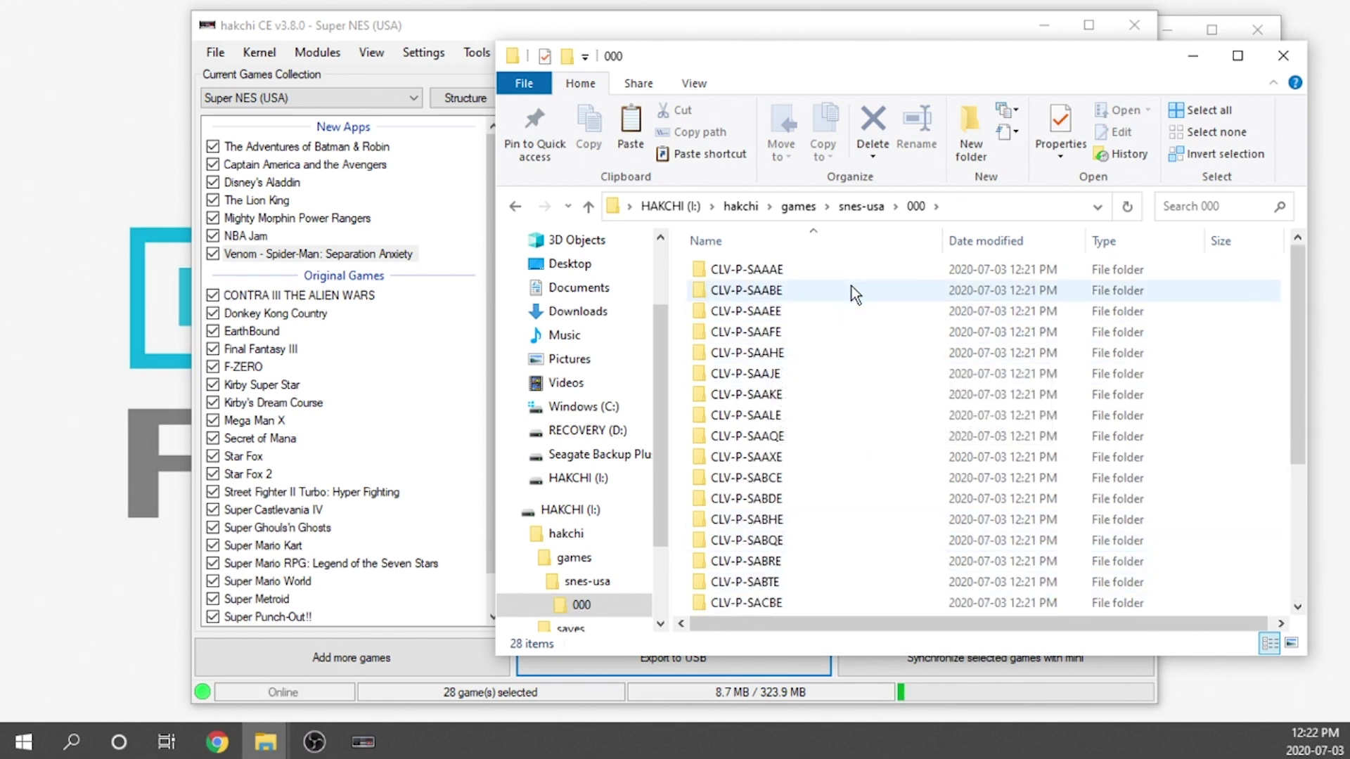
{"action": "left_click", "coordinate": [1292, 53]}
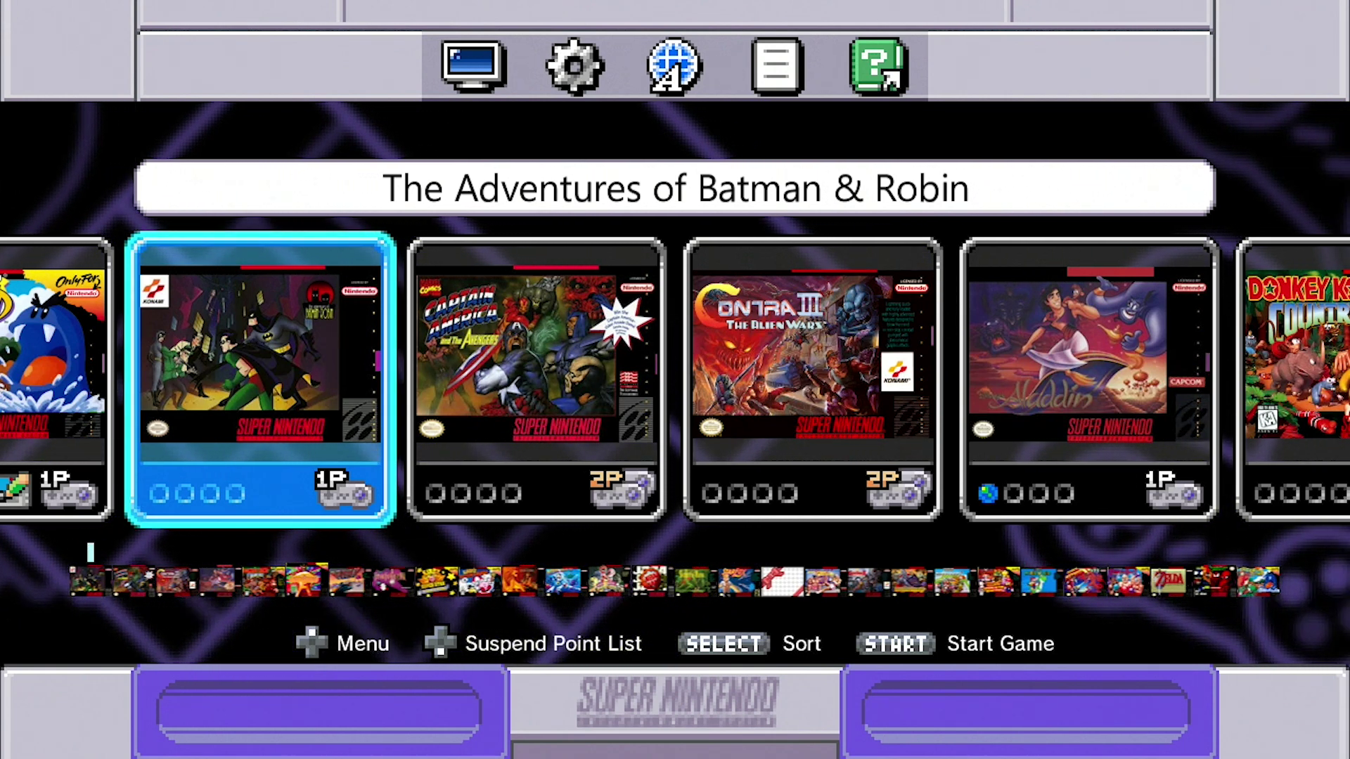
Scroll the home menu past Captain America, Final Fantasy III and Star Fox, then back to NBA Jam
{"action": "key", "text": "Right"}
{"action": "key", "text": "Right"}
{"action": "key", "text": "Right"}
{"action": "key", "text": "Right"}
{"action": "key", "text": "Right"}
{"action": "key", "text": "Right"}
{"action": "key", "text": "Right"}
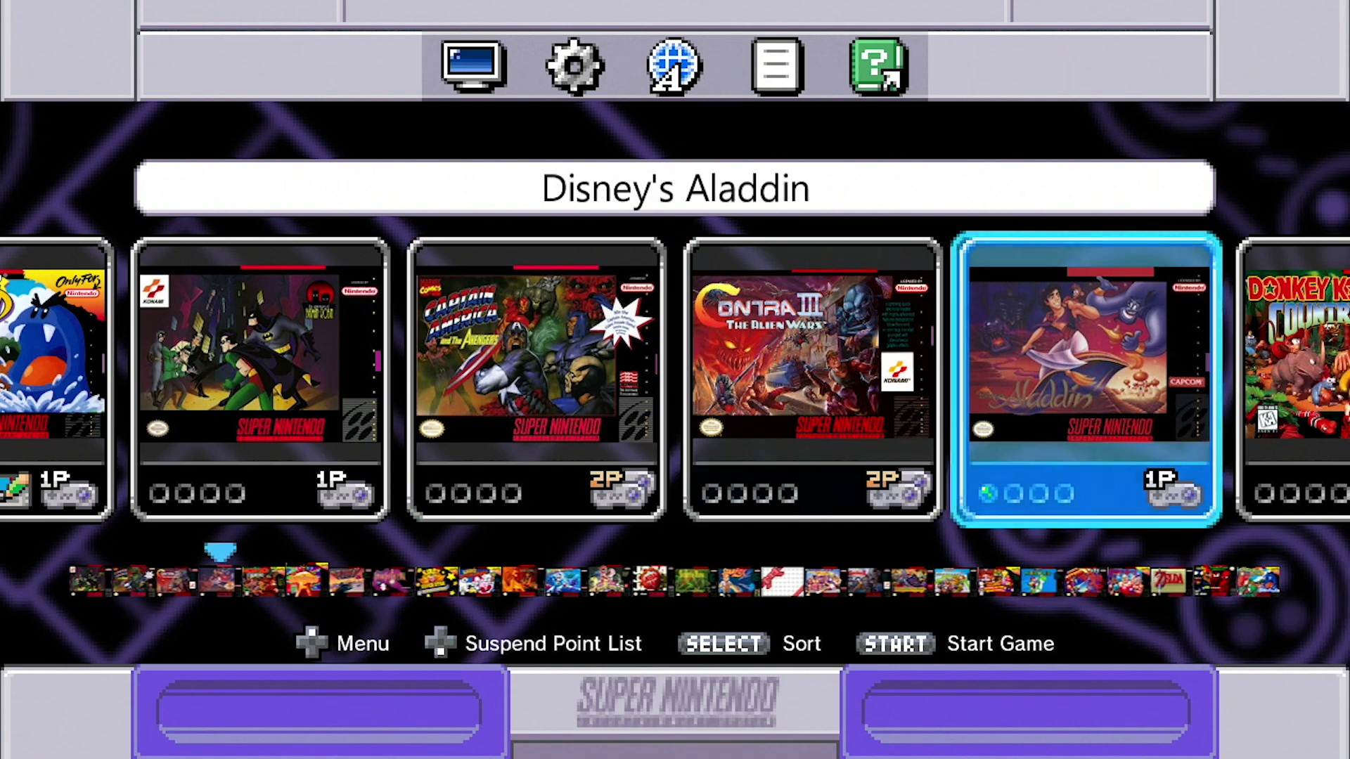
{"action": "key", "text": "Right"}
{"action": "key", "text": "Right"}
{"action": "key", "text": "Right"}
{"action": "key", "text": "Right"}
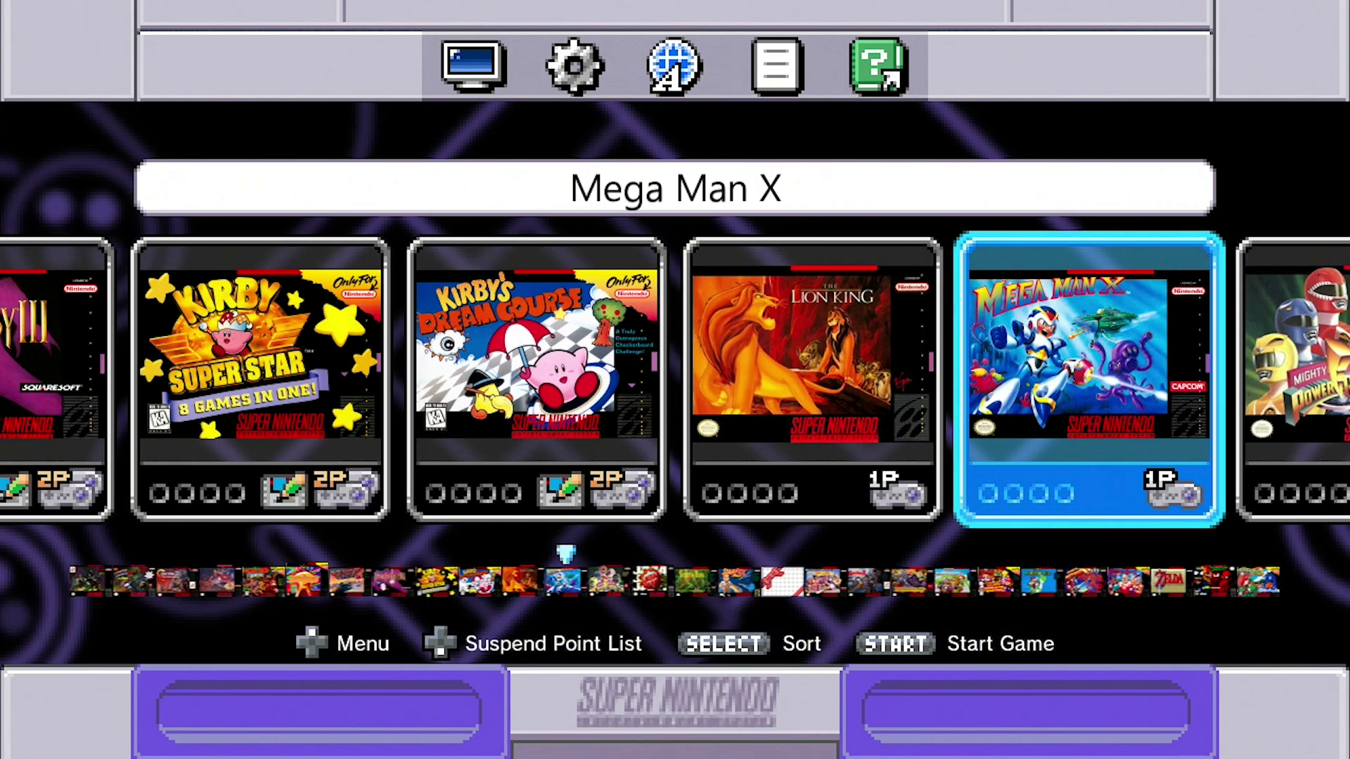
{"action": "key", "text": "Right"}
{"action": "key", "text": "Right"}
{"action": "key", "text": "Right"}
{"action": "key", "text": "Right"}
{"action": "key", "text": "Left"}
{"action": "key", "text": "Left"}
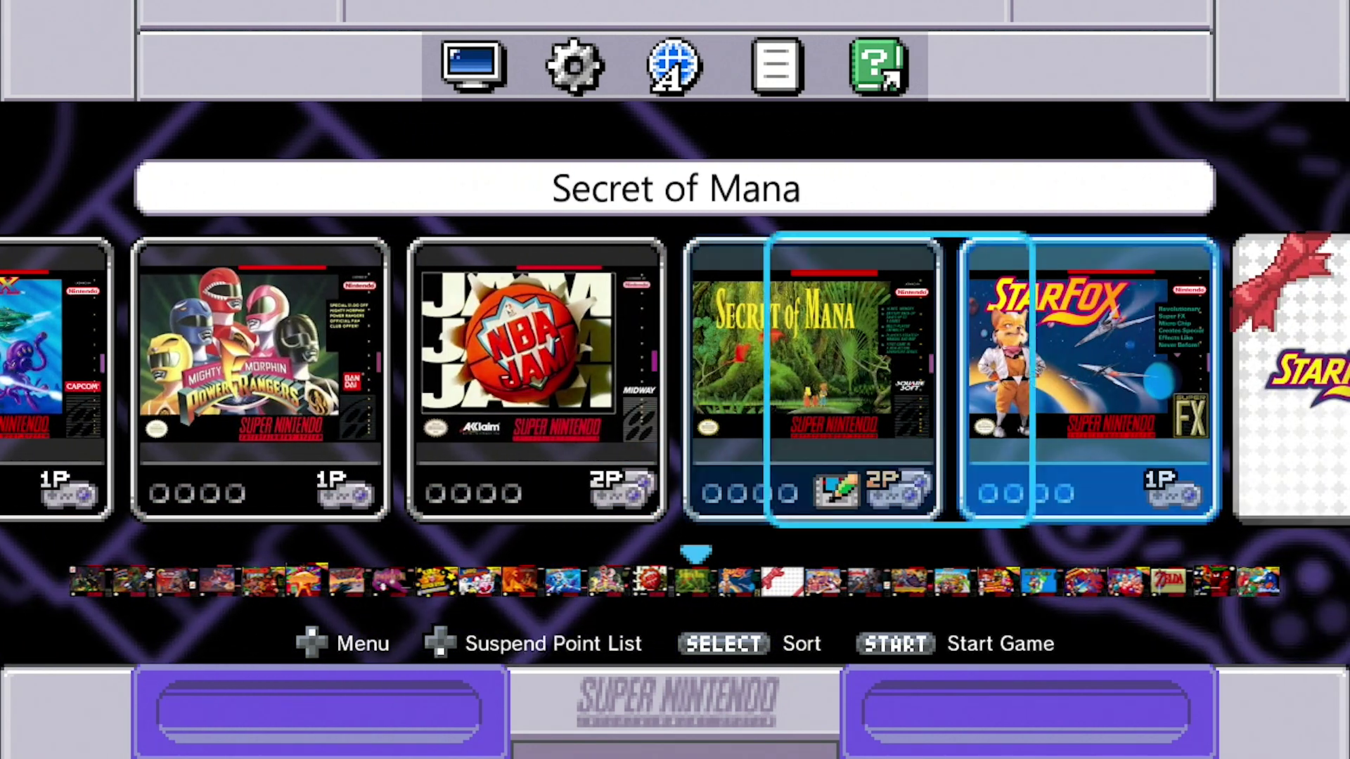